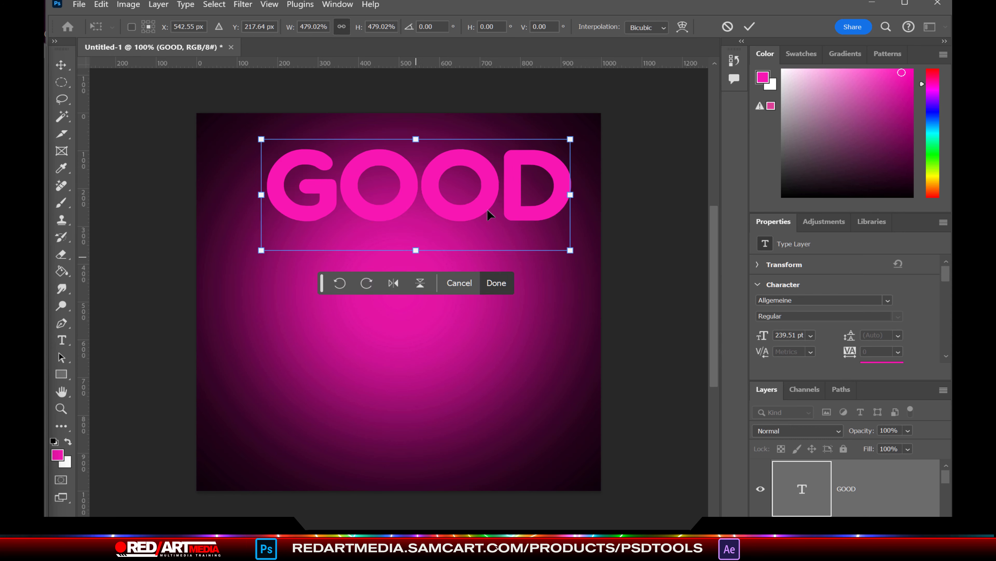
Step: Scale the GOOD headline up to about 573% so it spans the canvas near the top
{"action": "left_click_drag", "start_coordinate": [488, 213], "coordinate": [459, 236]}
{"action": "left_click_drag", "start_coordinate": [387, 276], "coordinate": [391, 299]}
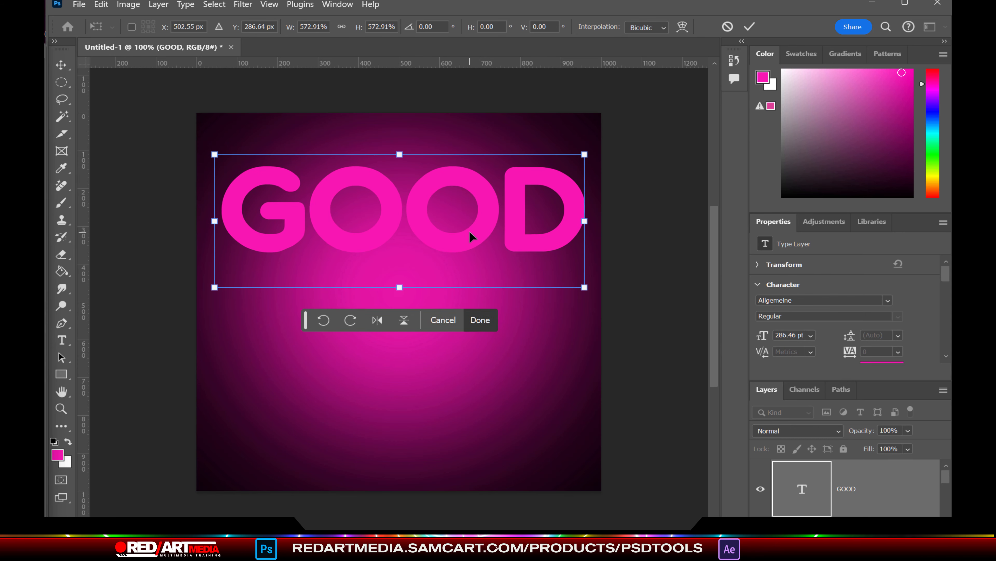
{"action": "key", "text": "Return"}
Step: Replace GOOD's gradient stroke with a plain white 9 px outline stroke
{"action": "left_click", "coordinate": [158, 5]}
{"action": "mouse_move", "coordinate": [275, 126]}
{"action": "left_click", "coordinate": [337, 156]}
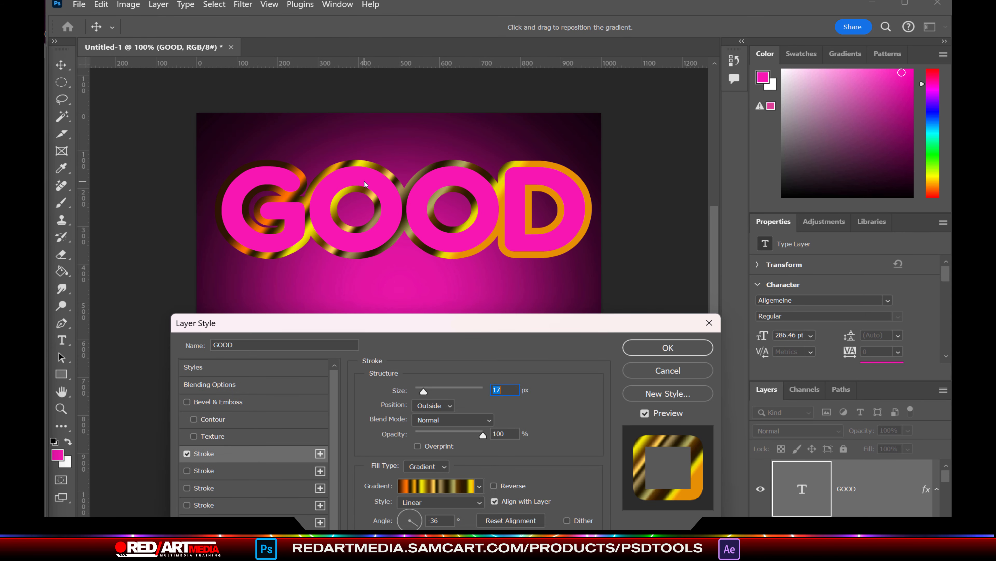
{"action": "left_click", "coordinate": [187, 453]}
{"action": "left_click", "coordinate": [200, 471]}
{"action": "left_click", "coordinate": [396, 485]}
{"action": "left_click_drag", "start_coordinate": [172, 501], "coordinate": [46, 494]}
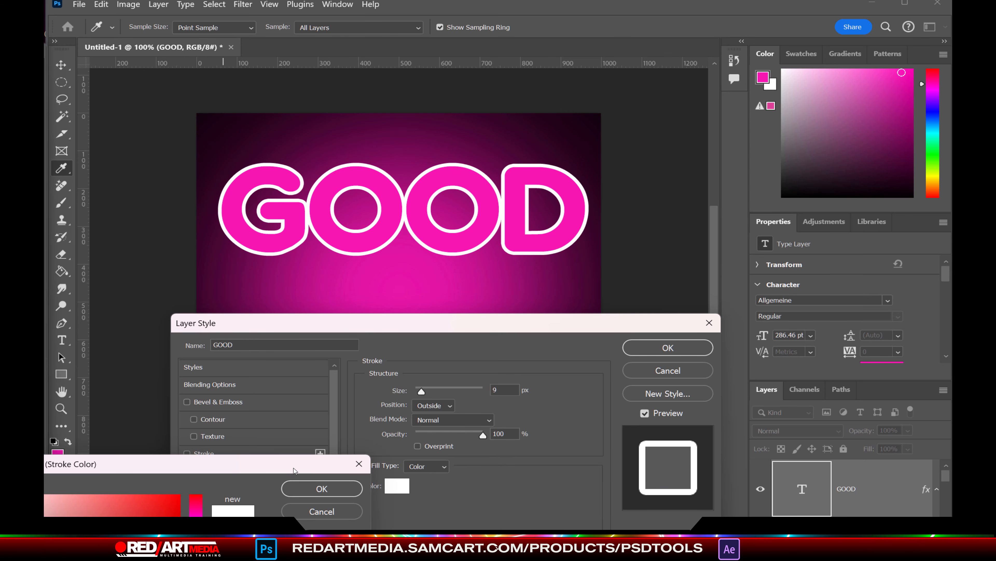
{"action": "left_click", "coordinate": [321, 488]}
{"action": "left_click", "coordinate": [669, 347]}
Step: Set the Lorem Ipsum line in the abeatbyKai font
{"action": "key", "text": "t"}
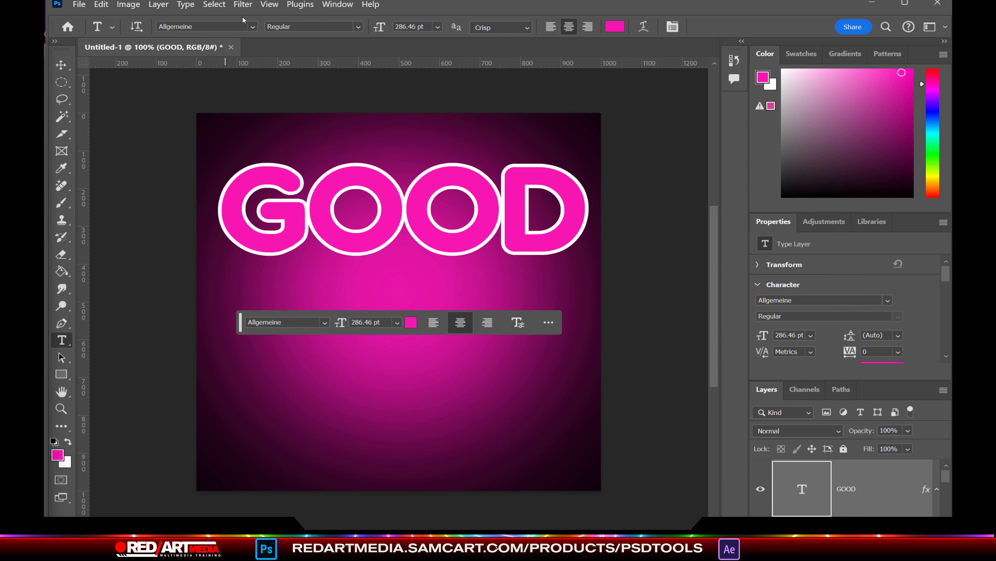
{"action": "left_click", "coordinate": [253, 26]}
{"action": "scroll", "coordinate": [431, 223], "scroll_direction": "down", "scroll_amount": 4}
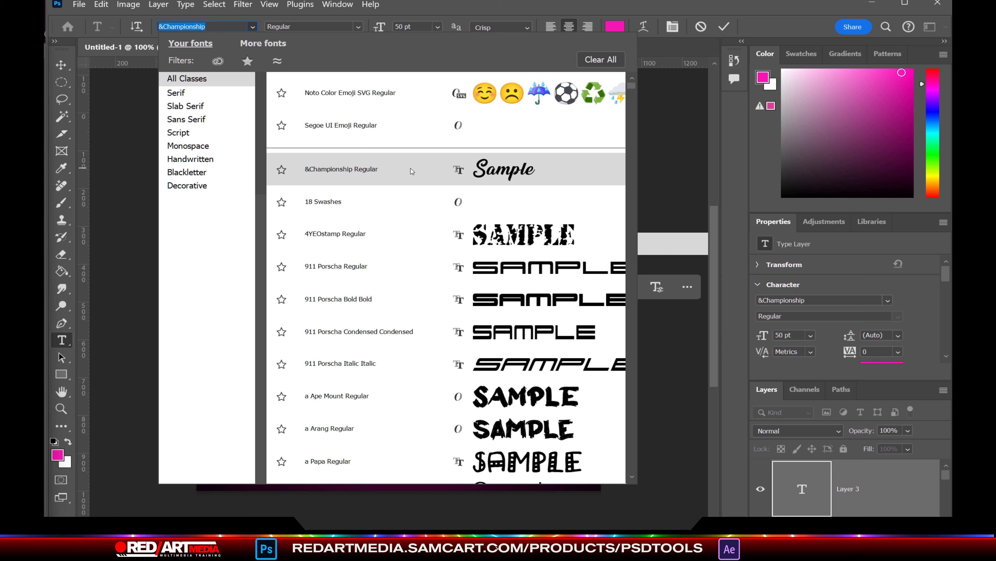
{"action": "scroll", "coordinate": [411, 169], "scroll_direction": "down", "scroll_amount": 6}
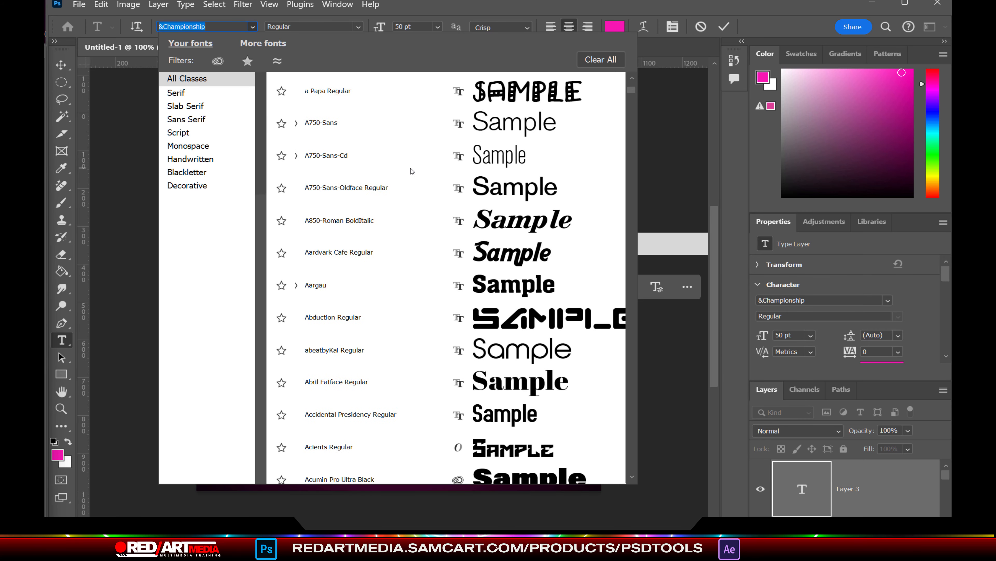
{"action": "left_click", "coordinate": [390, 353]}
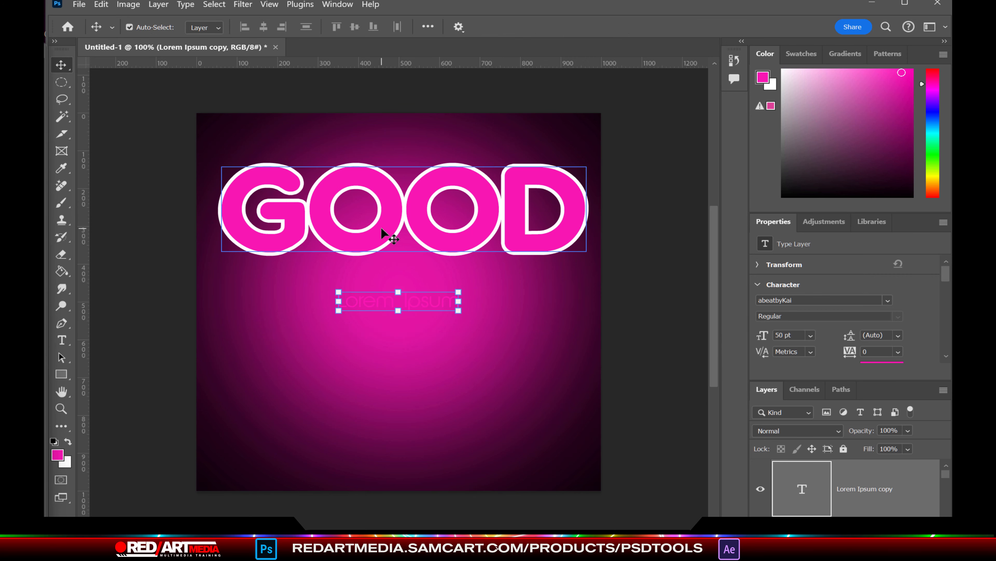
Step: Retype the headline as VIBES and delete the Lorem ipsum copy layer
{"action": "double_click", "coordinate": [383, 233]}
{"action": "type", "text": "VIBES"}
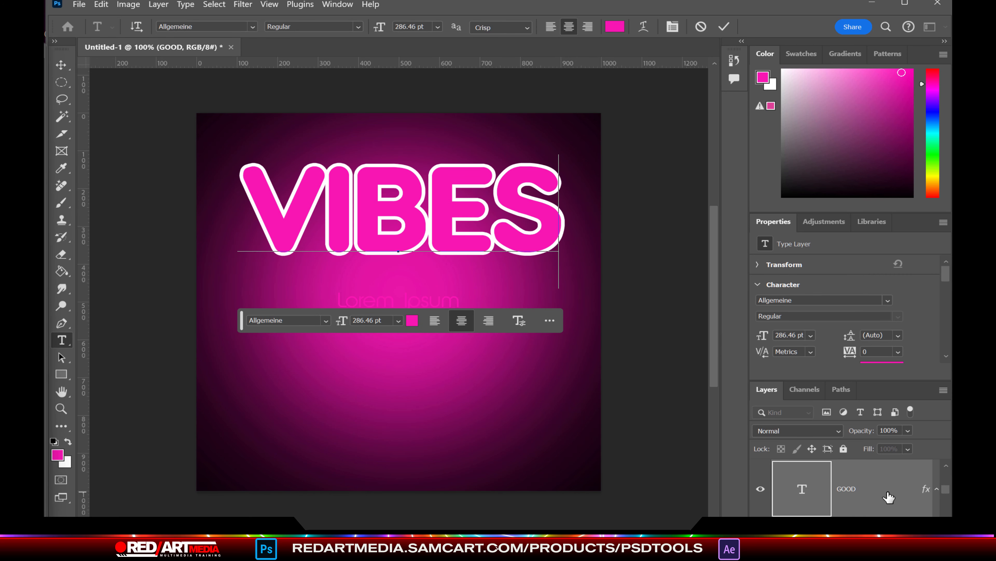
{"action": "scroll", "coordinate": [888, 491], "scroll_direction": "up", "scroll_amount": 2}
{"action": "left_click", "coordinate": [879, 488]}
{"action": "key", "text": "Delete"}
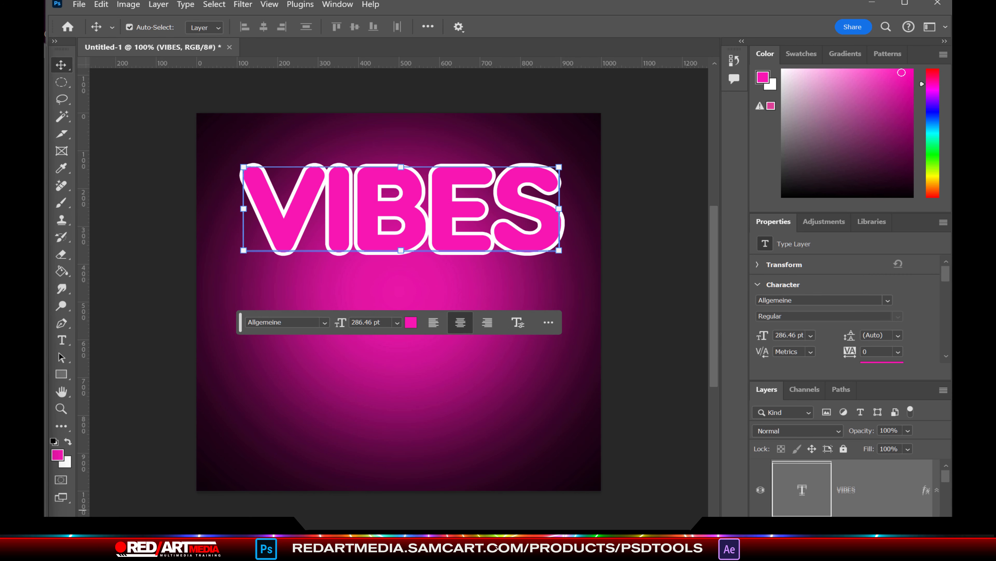
Step: Duplicate the VIBES layer and retype the copy as GOOD
{"action": "key", "text": "ctrl+j"}
{"action": "double_click", "coordinate": [348, 196]}
{"action": "type", "text": "good"}
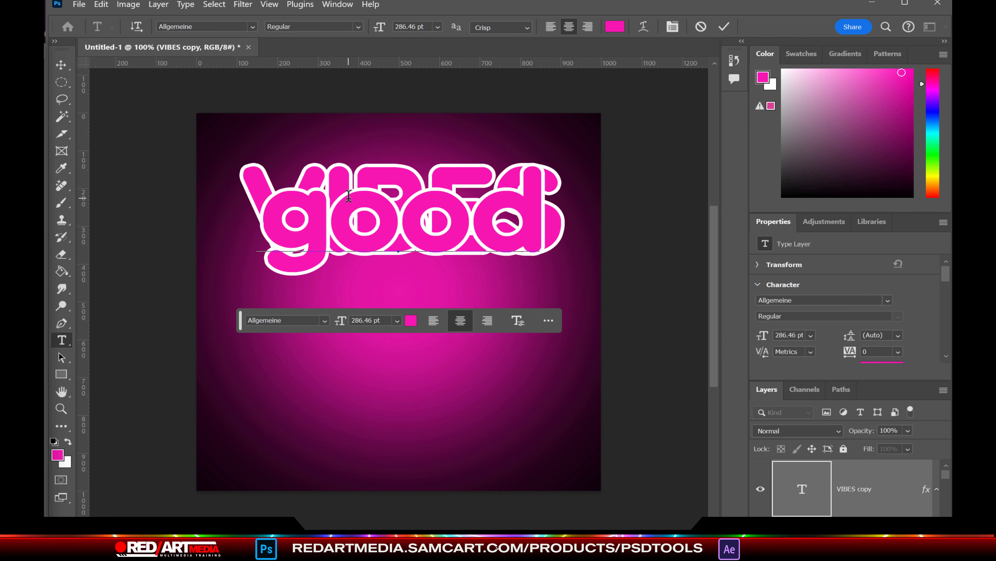
{"action": "key", "text": "BackSpace"}
{"action": "key", "text": "BackSpace"}
{"action": "key", "text": "BackSpace"}
{"action": "key", "text": "BackSpace"}
{"action": "type", "text": "GOOD"}
{"action": "left_click", "coordinate": [60, 65]}
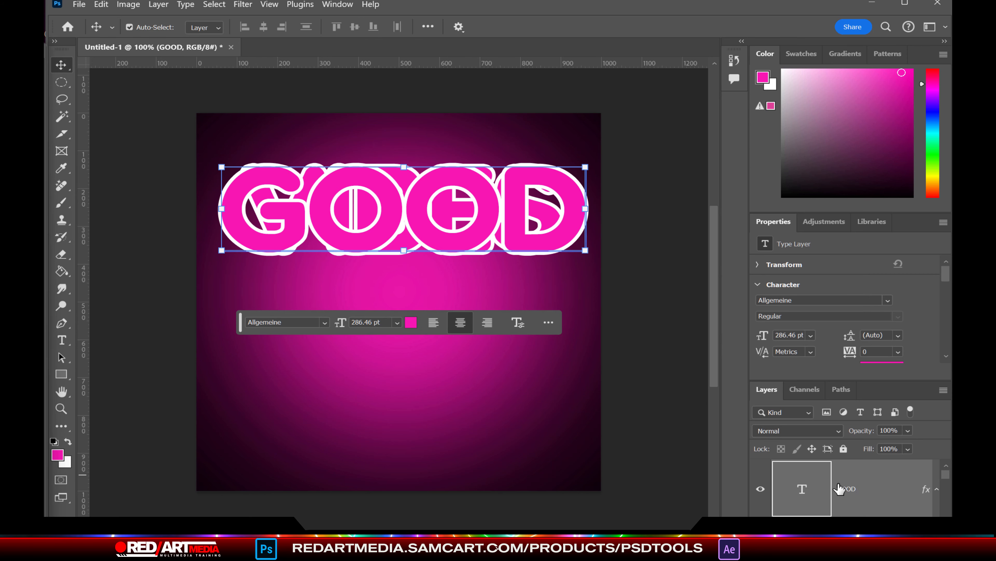
Step: Move VIBES down beneath GOOD and enlarge it
{"action": "scroll", "coordinate": [841, 489], "scroll_direction": "down", "scroll_amount": 2}
{"action": "left_click_drag", "start_coordinate": [864, 380], "coordinate": [874, 255]}
{"action": "scroll", "coordinate": [867, 451], "scroll_direction": "up", "scroll_amount": 2}
{"action": "left_click", "coordinate": [867, 488]}
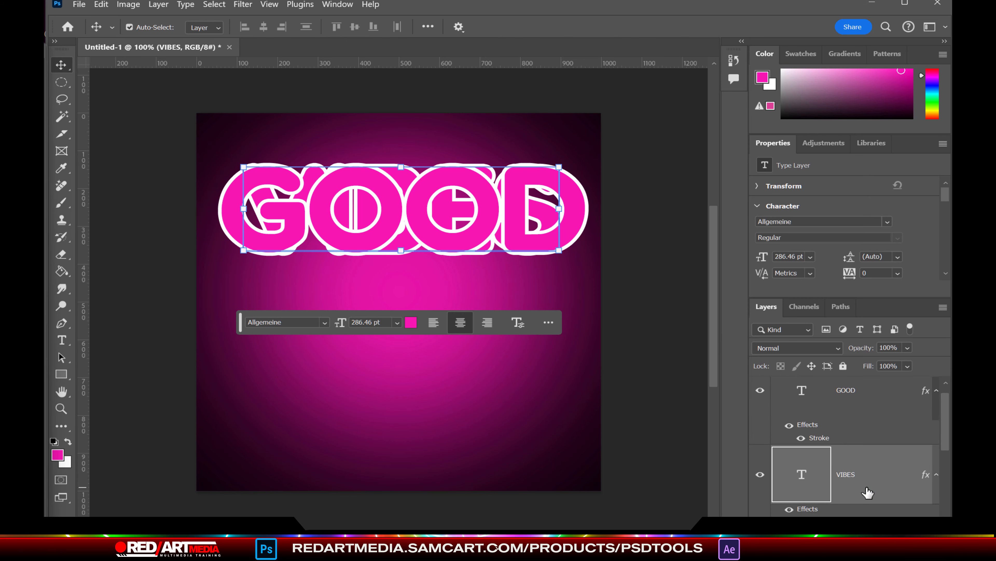
{"action": "key", "text": "shift+Down"}
{"action": "key", "text": "shift+Down"}
{"action": "key", "text": "shift+Down"}
{"action": "key", "text": "shift+Down"}
{"action": "key", "text": "shift+Down"}
{"action": "key", "text": "shift+Down"}
{"action": "key", "text": "shift+Down"}
{"action": "key", "text": "shift+Down"}
{"action": "key", "text": "shift+Down"}
{"action": "key", "text": "shift+Down"}
{"action": "key", "text": "shift+Down"}
{"action": "key", "text": "shift+Down"}
{"action": "key", "text": "shift+Down"}
{"action": "key", "text": "shift+Down"}
{"action": "key", "text": "shift+Down"}
{"action": "key", "text": "shift+Down"}
{"action": "key", "text": "shift+Down"}
{"action": "key", "text": "shift+Down"}
{"action": "key", "text": "shift+Down"}
{"action": "key", "text": "shift+Down"}
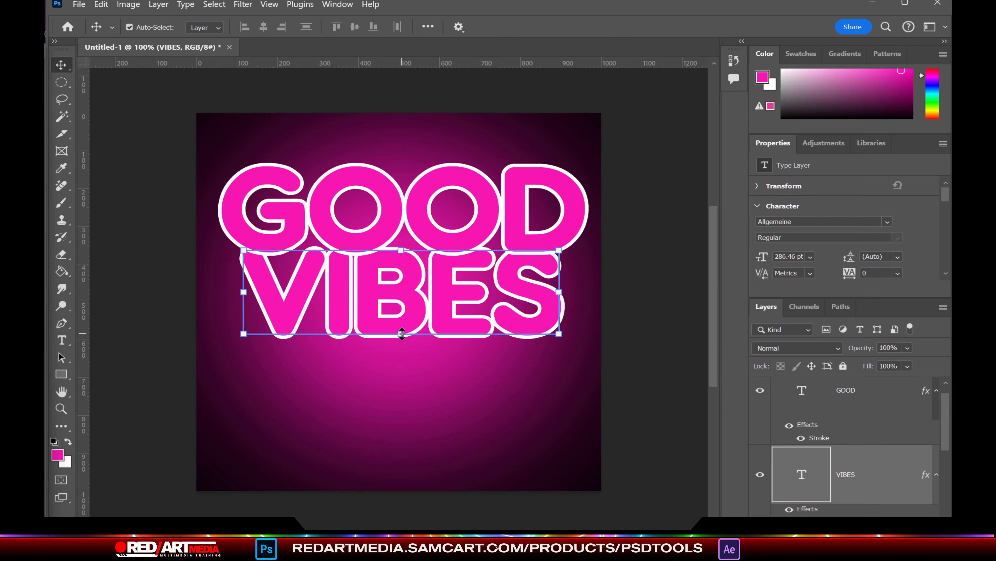
{"action": "key", "text": "ctrl+t"}
{"action": "left_click_drag", "start_coordinate": [407, 337], "coordinate": [400, 401]}
Step: Commit VIBES, shrink GOOD to about 84% and nudge it up about 30 px
{"action": "key", "text": "Return"}
{"action": "left_click", "coordinate": [404, 205]}
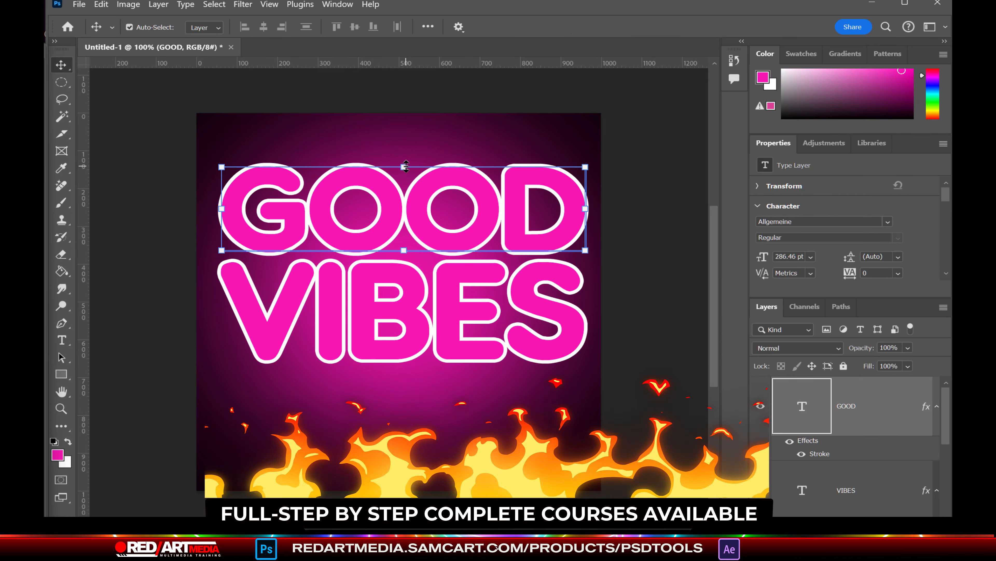
{"action": "key", "text": "ctrl+t"}
{"action": "left_click_drag", "start_coordinate": [400, 154], "coordinate": [400, 176]}
{"action": "key", "text": "Return"}
{"action": "left_click_drag", "start_coordinate": [504, 244], "coordinate": [501, 232]}
Step: Rasterize GOOD and VIBES by merging each into a new empty pixel layer
{"action": "left_click", "coordinate": [890, 469]}
{"action": "key", "text": "ctrl+shift+alt+n"}
{"action": "left_click", "coordinate": [871, 392]}
{"action": "key", "text": "ctrl+e"}
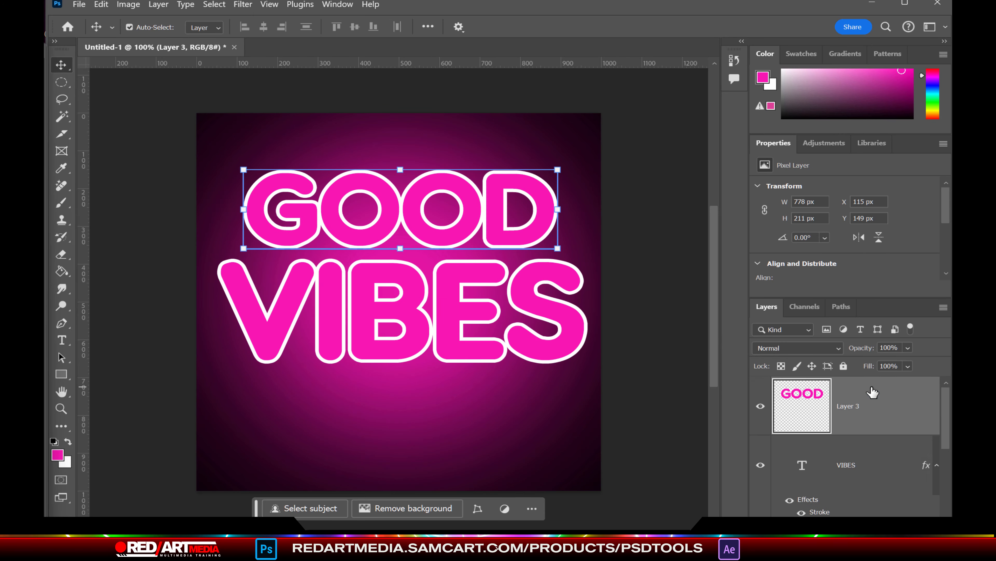
{"action": "scroll", "coordinate": [869, 470], "scroll_direction": "down", "scroll_amount": 1}
{"action": "left_click", "coordinate": [869, 475]}
{"action": "key", "text": "ctrl+shift+alt+n"}
{"action": "left_click", "coordinate": [852, 392]}
{"action": "key", "text": "ctrl+e"}
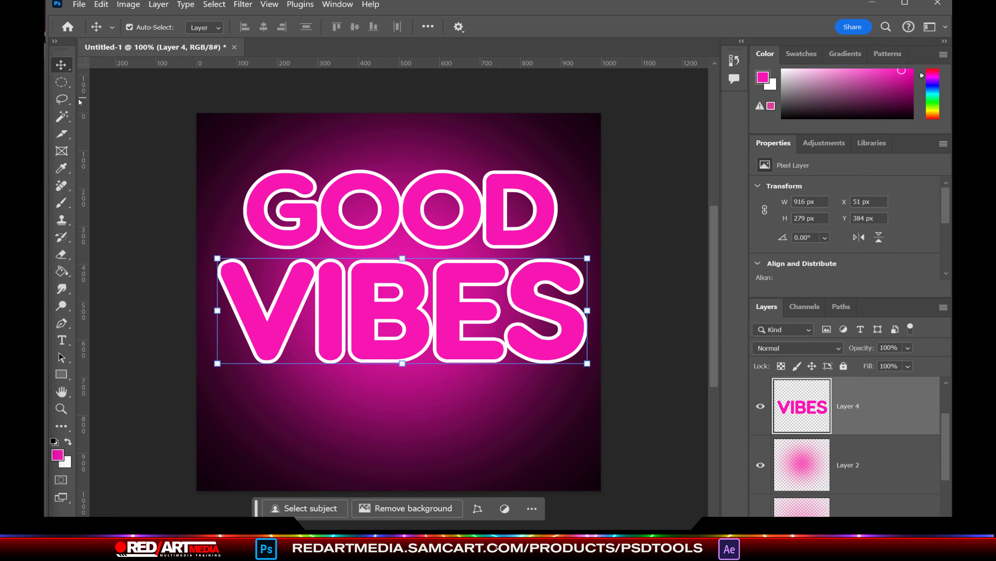
Step: Magic Wand the VIBES white outline onto its own layer and delete the filled VIBES layer
{"action": "left_click", "coordinate": [63, 116]}
{"action": "left_click", "coordinate": [248, 193]}
{"action": "key", "text": "ctrl+d"}
{"action": "left_click", "coordinate": [432, 341]}
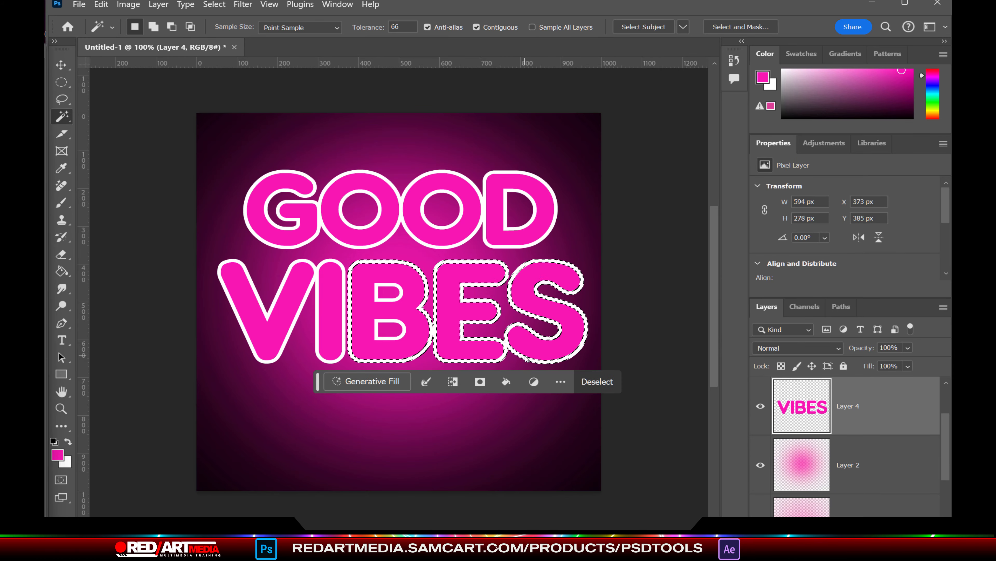
{"action": "scroll", "coordinate": [386, 306], "scroll_direction": "up", "scroll_amount": 6}
{"action": "left_click", "coordinate": [389, 296], "text": "shift"}
{"action": "left_click", "coordinate": [412, 363], "text": "shift"}
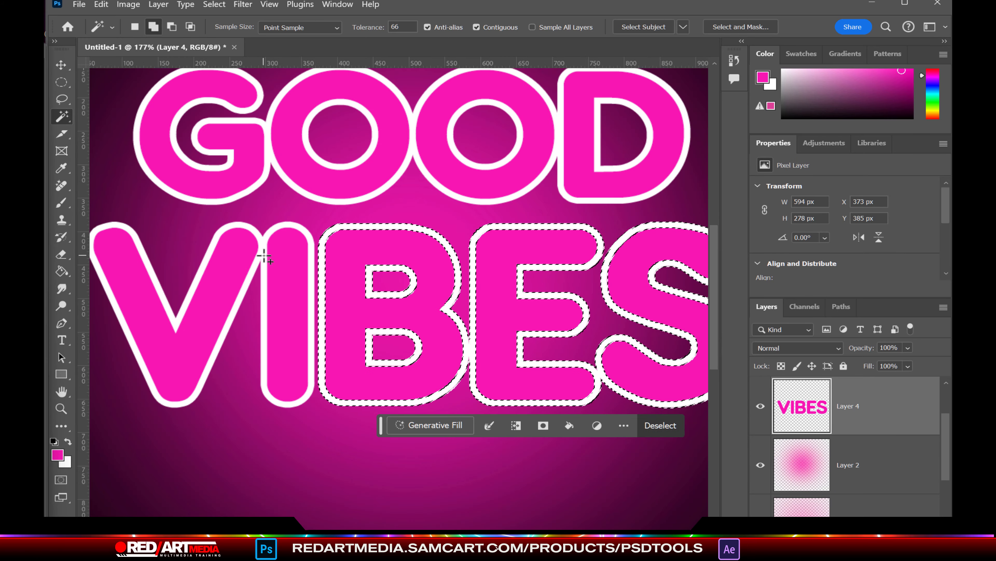
{"action": "left_click", "coordinate": [263, 258], "text": "shift"}
{"action": "key", "text": "ctrl+j"}
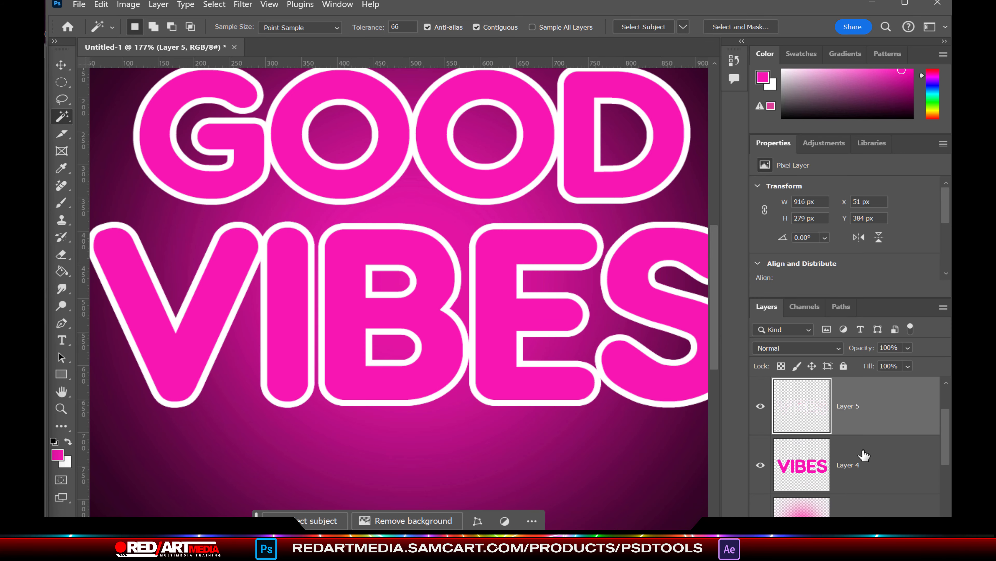
{"action": "left_click", "coordinate": [870, 460]}
{"action": "key", "text": "Delete"}
Step: Extract the GOOD white outline onto its own layer, delete the filled GOOD layer, and view the whole poster
{"action": "scroll", "coordinate": [886, 422], "scroll_direction": "up", "scroll_amount": 1}
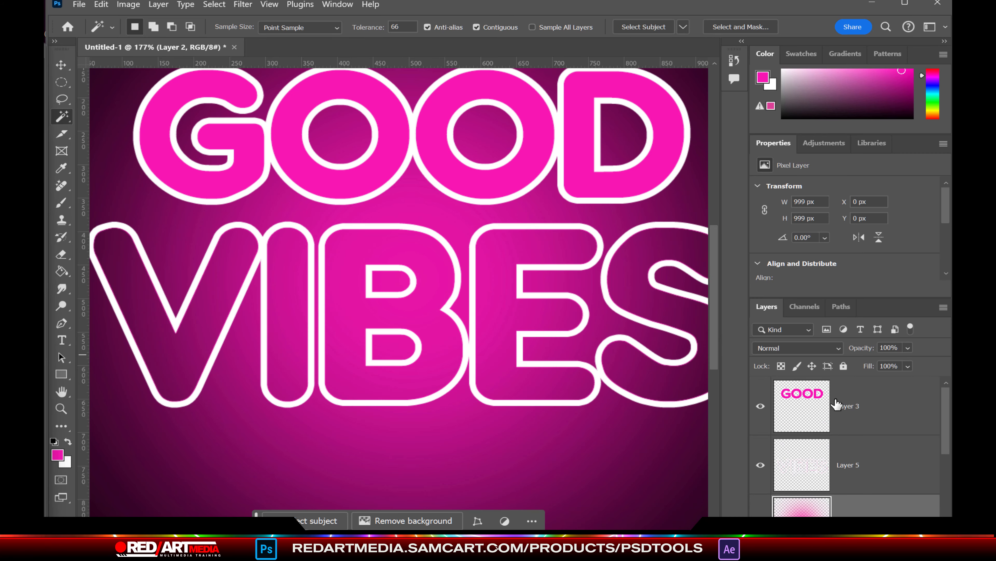
{"action": "left_click", "coordinate": [856, 406]}
{"action": "left_click", "coordinate": [337, 167]}
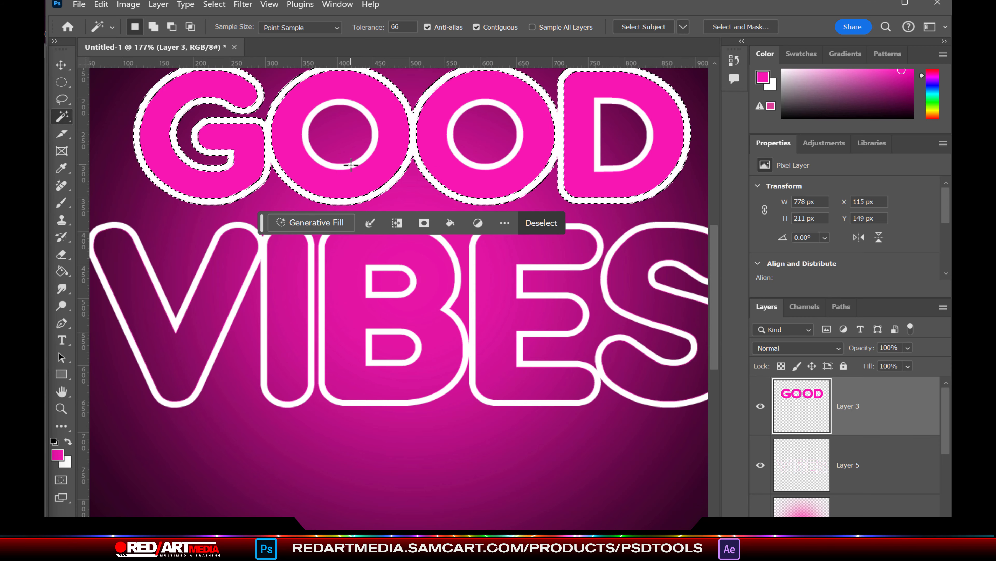
{"action": "left_click", "coordinate": [337, 167], "text": "shift"}
{"action": "left_click", "coordinate": [471, 165], "text": "shift"}
{"action": "left_click", "coordinate": [600, 167], "text": "shift"}
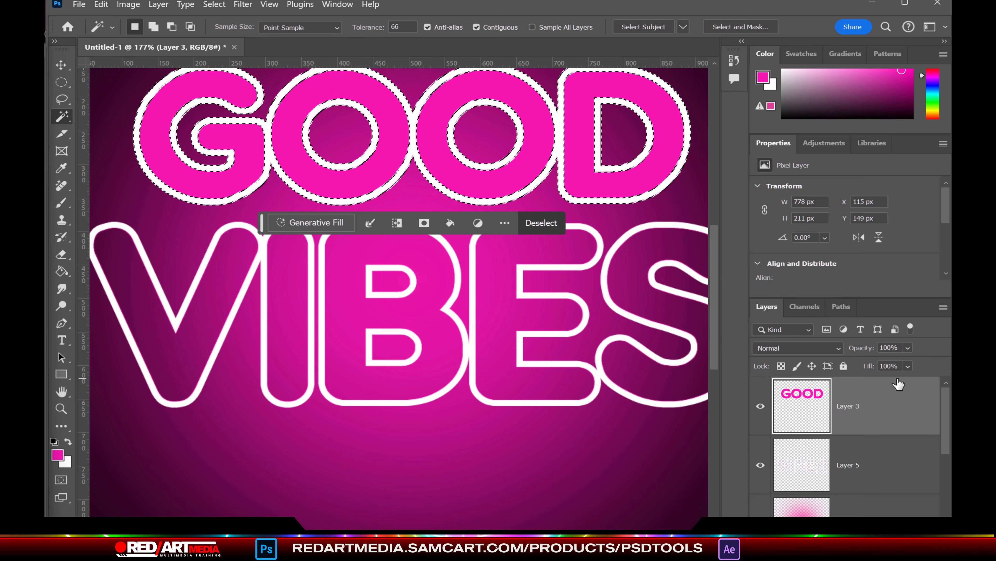
{"action": "key", "text": "ctrl+j"}
{"action": "left_click", "coordinate": [859, 458]}
{"action": "key", "text": "Delete"}
{"action": "key", "text": "ctrl+0"}
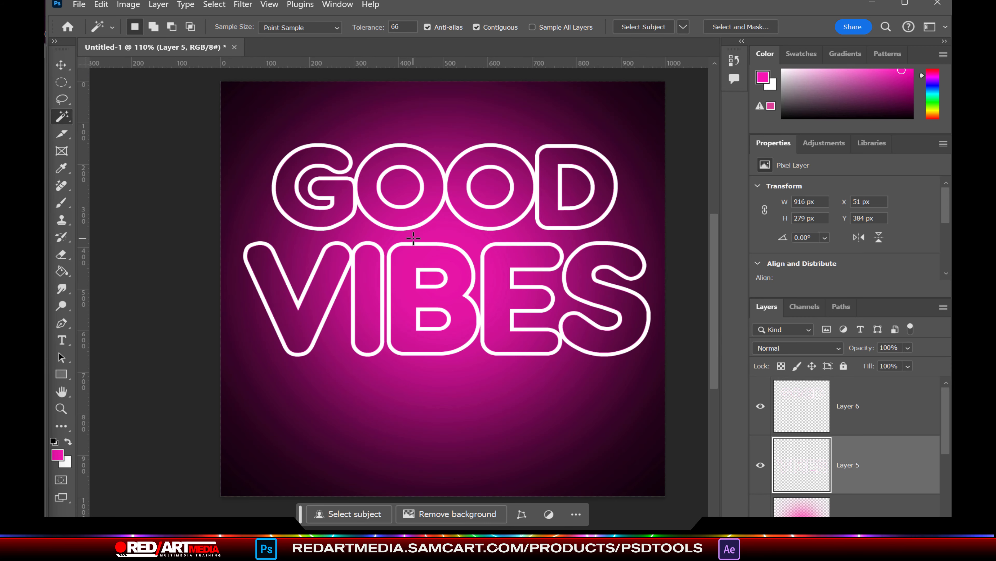
Step: Nudge the VIBES outline up and merge the GOOD and VIBES outlines into one layer
{"action": "key", "text": "v"}
{"action": "left_click_drag", "start_coordinate": [467, 298], "coordinate": [463, 282]}
{"action": "left_click", "coordinate": [895, 399]}
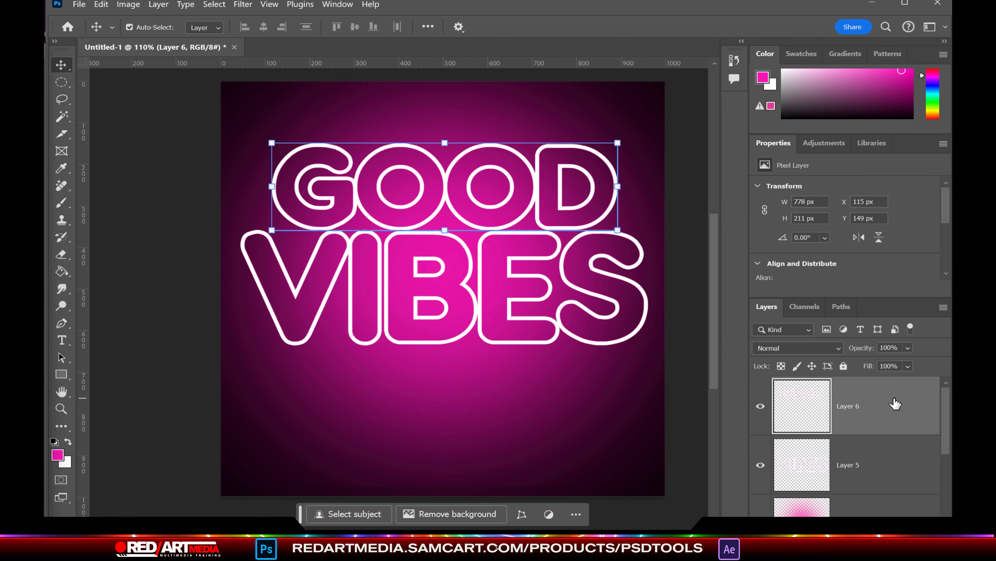
{"action": "key", "text": "ctrl+e"}
Step: Give the outlines a yellow Outer Glow at 60% opacity with Normal blending
{"action": "left_click", "coordinate": [159, 4]}
{"action": "mouse_move", "coordinate": [275, 125]}
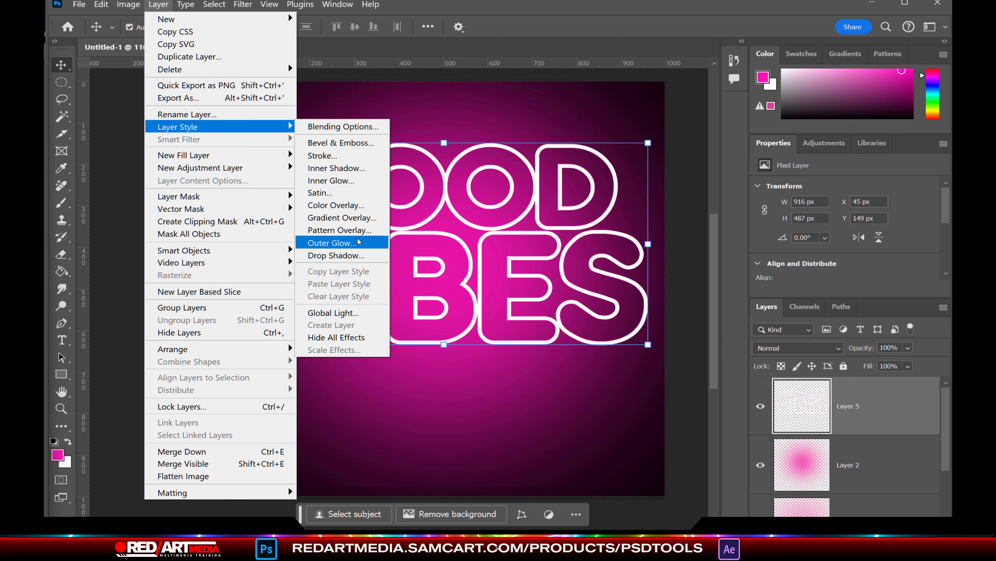
{"action": "left_click", "coordinate": [367, 238]}
{"action": "left_click", "coordinate": [397, 437]}
{"action": "left_click_drag", "start_coordinate": [336, 457], "coordinate": [336, 447]}
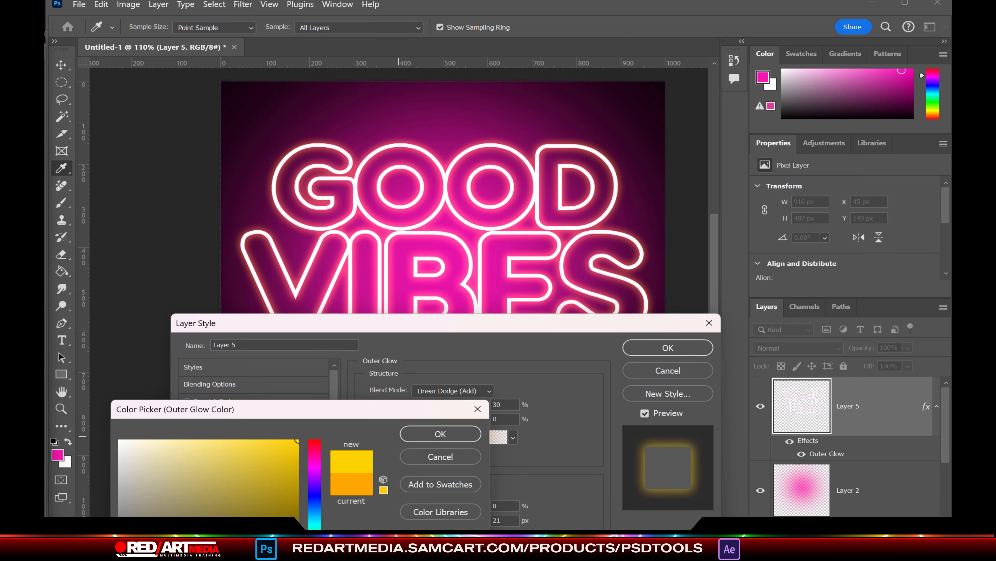
{"action": "left_click", "coordinate": [409, 425]}
{"action": "left_click_drag", "start_coordinate": [438, 405], "coordinate": [456, 406]}
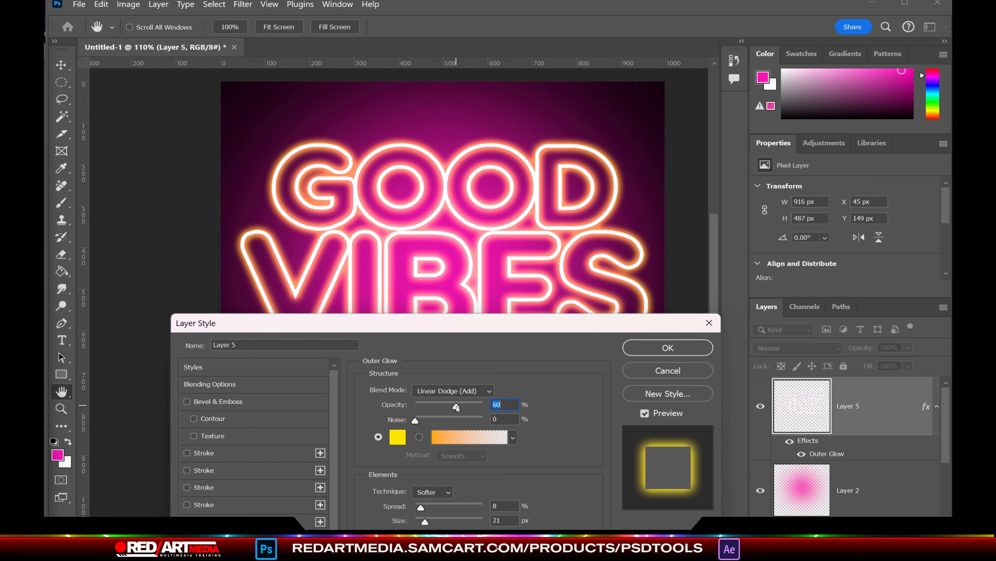
{"action": "left_click", "coordinate": [453, 390]}
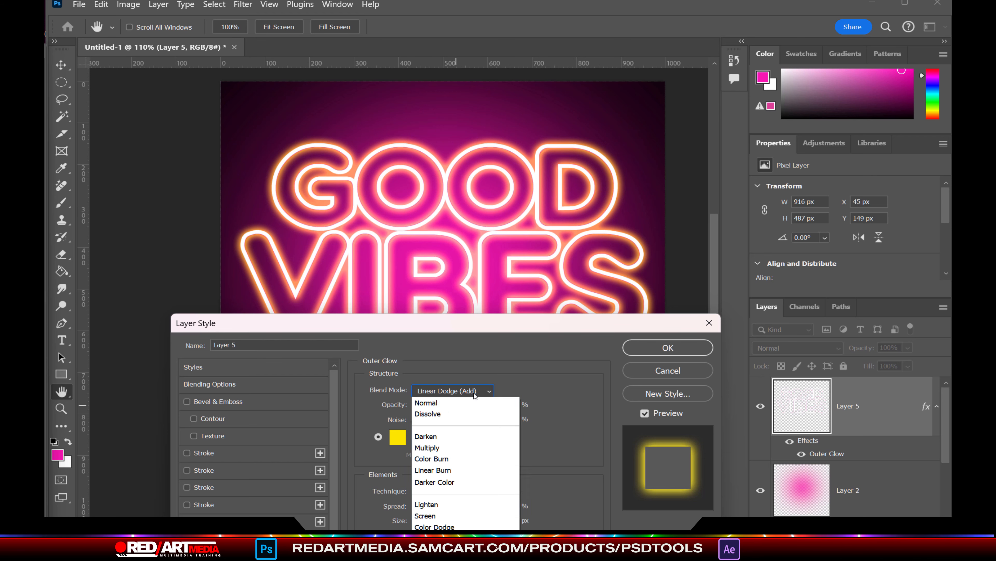
{"action": "left_click", "coordinate": [435, 401]}
{"action": "left_click", "coordinate": [453, 391]}
{"action": "left_click", "coordinate": [435, 522]}
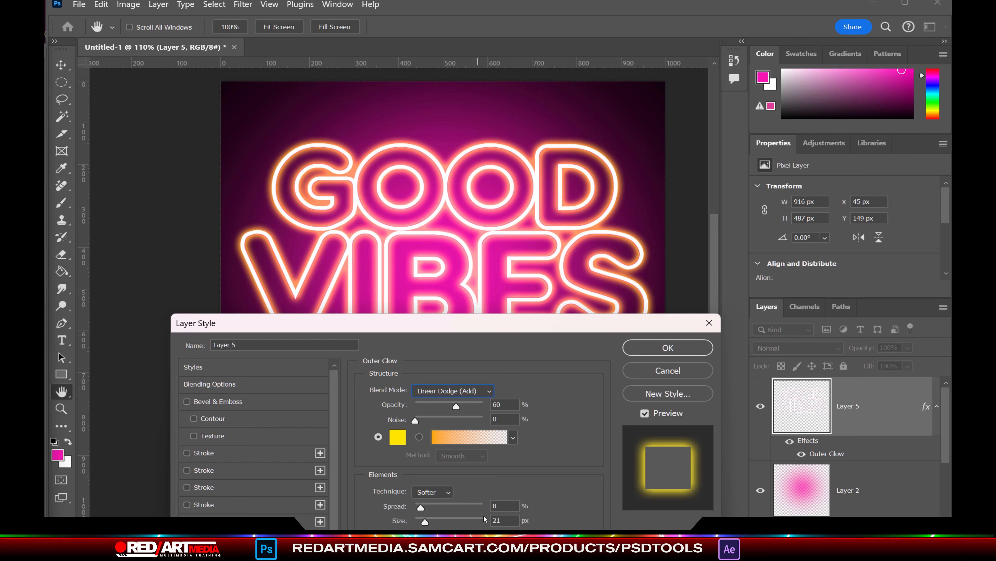
{"action": "left_click", "coordinate": [454, 390]}
{"action": "left_click", "coordinate": [435, 401]}
{"action": "left_click", "coordinate": [668, 347]}
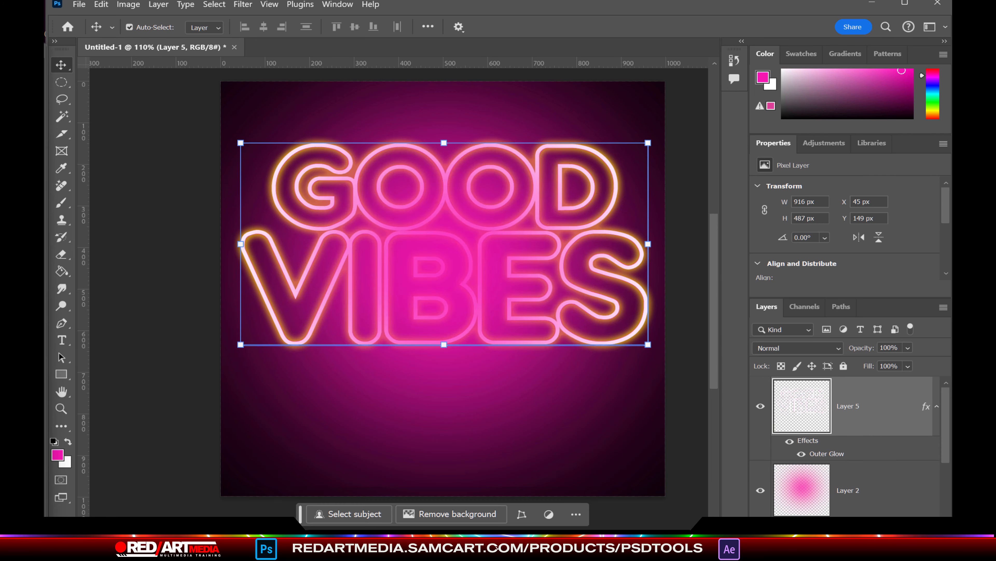
Step: Duplicate the glowing layer and set Layer 5's Outer Glow to Linear Dodge (Add) at 35%
{"action": "key", "text": "ctrl+j"}
{"action": "double_click", "coordinate": [852, 489]}
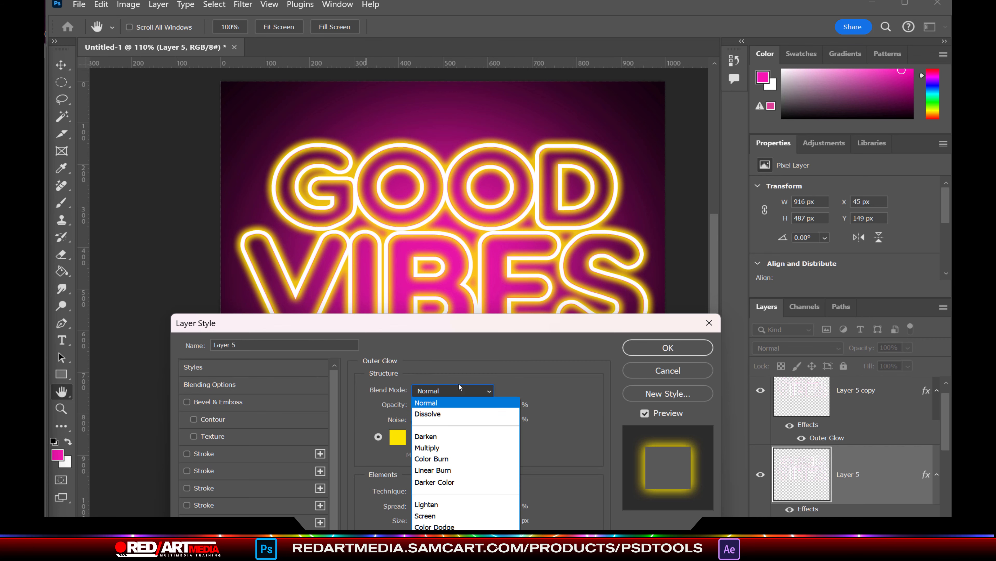
{"action": "left_click", "coordinate": [436, 522]}
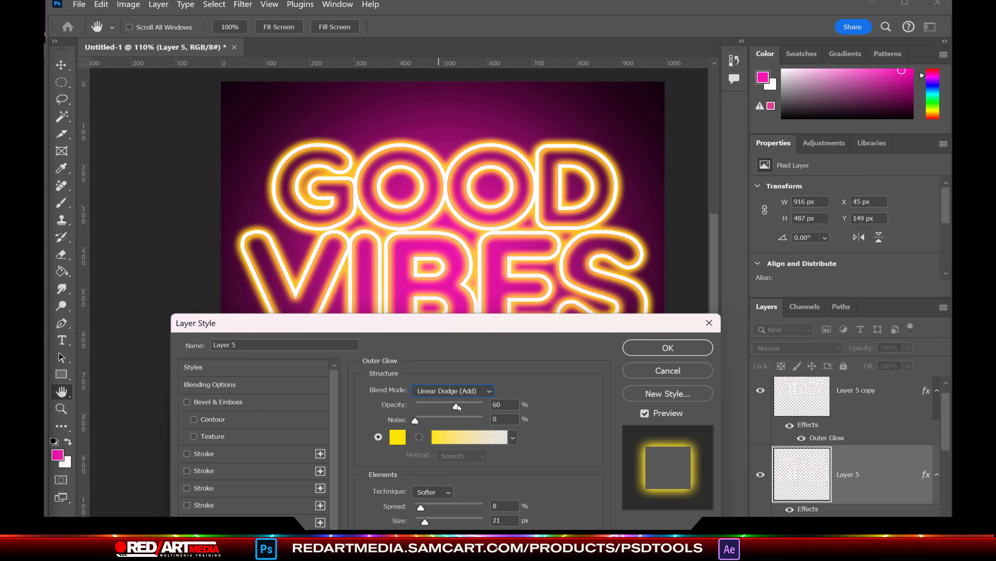
{"action": "left_click_drag", "start_coordinate": [457, 407], "coordinate": [439, 406]}
{"action": "left_click_drag", "start_coordinate": [494, 322], "coordinate": [518, 398]}
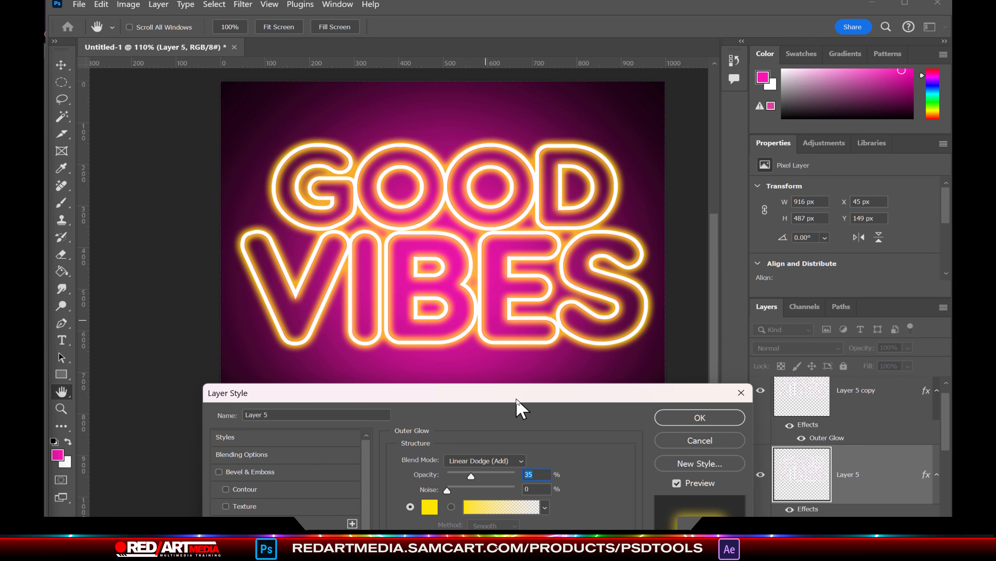
{"action": "left_click", "coordinate": [692, 423]}
Step: Add a pale-yellow 3 px Inner Glow to the lettering copy, then paste in the model photo
{"action": "left_click", "coordinate": [870, 405]}
{"action": "double_click", "coordinate": [929, 409]}
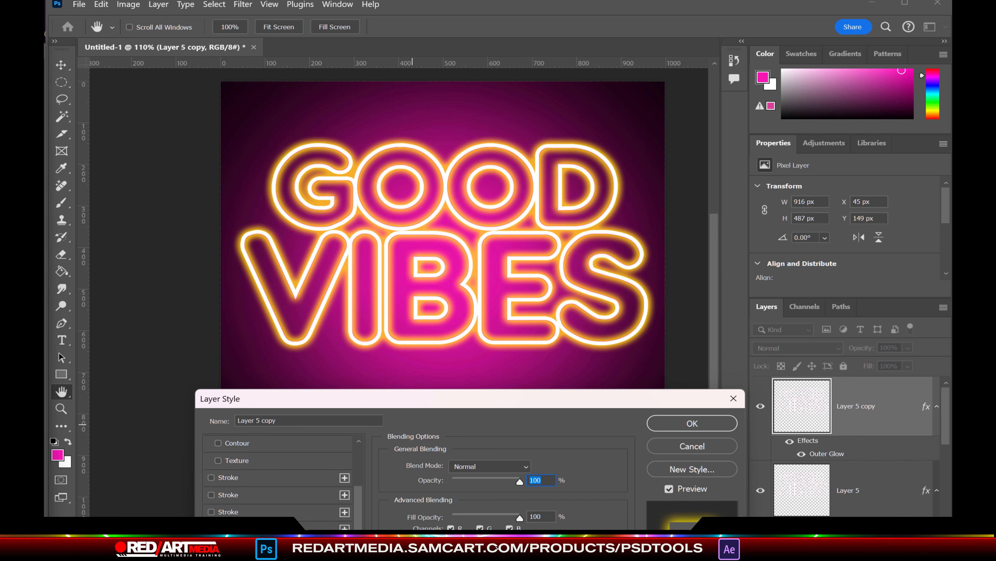
{"action": "left_click", "coordinate": [244, 557]}
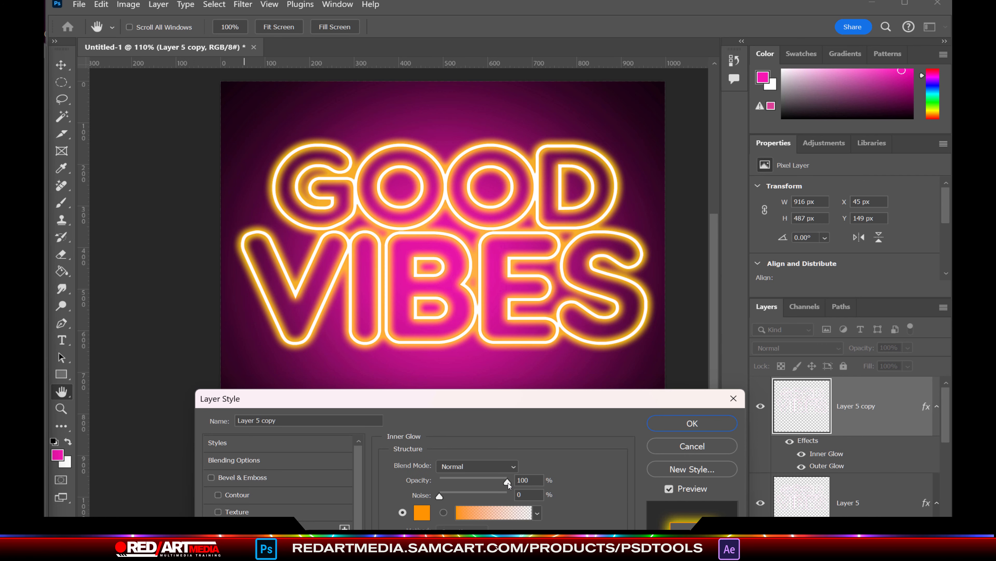
{"action": "left_click", "coordinate": [421, 513]}
{"action": "left_click", "coordinate": [217, 440]}
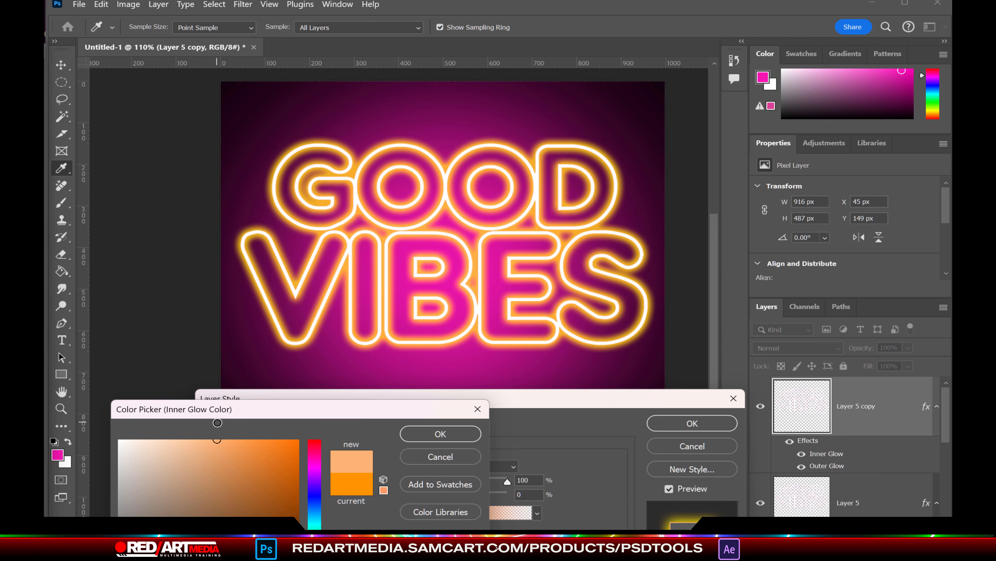
{"action": "left_click", "coordinate": [314, 560]}
{"action": "left_click", "coordinate": [457, 437]}
{"action": "left_click_drag", "start_coordinate": [493, 398], "coordinate": [577, 304]}
{"action": "left_click", "coordinate": [614, 517]}
{"action": "scroll", "coordinate": [614, 517], "scroll_direction": "up", "scroll_amount": 3}
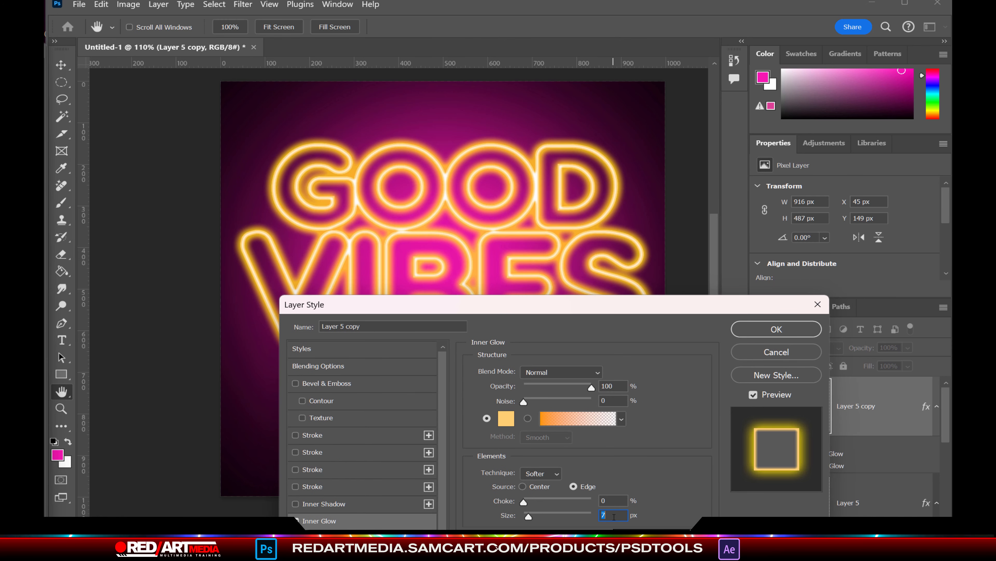
{"action": "scroll", "coordinate": [614, 517], "scroll_direction": "down", "scroll_amount": 2}
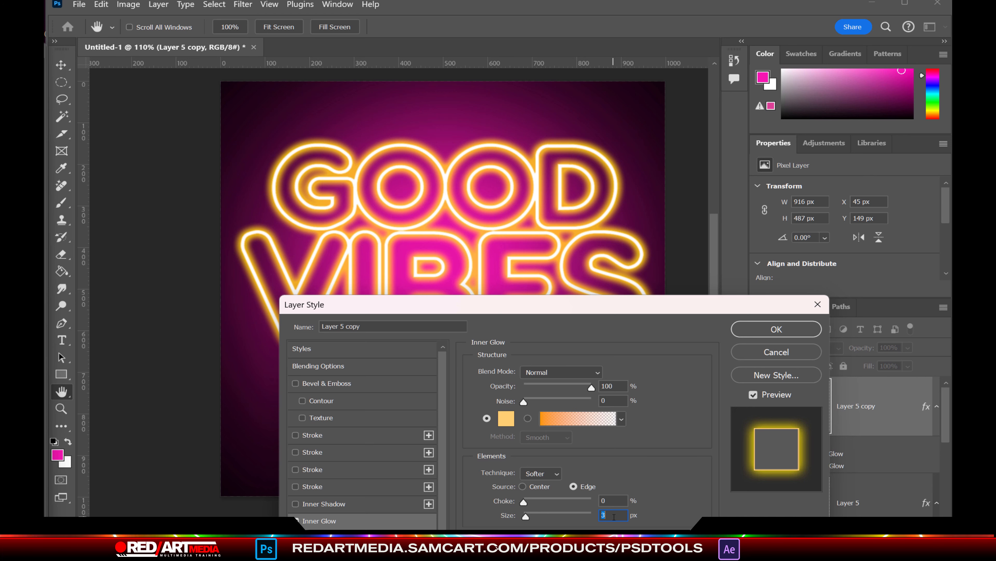
{"action": "left_click", "coordinate": [769, 331]}
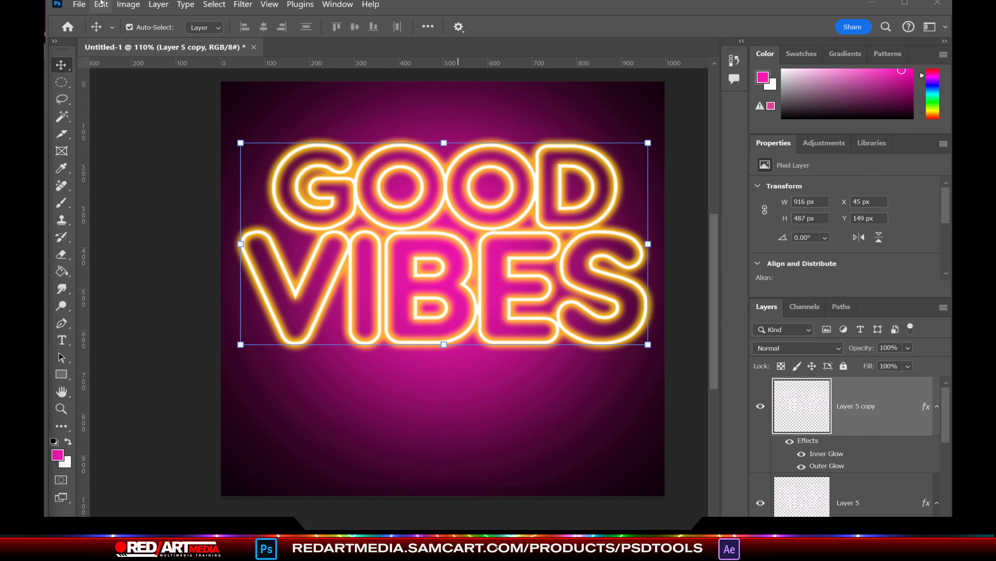
{"action": "key", "text": "ctrl+v"}
Step: Remove the photo's background, merge it into a new layer, scale to about 90% and raise it
{"action": "left_click", "coordinate": [445, 517]}
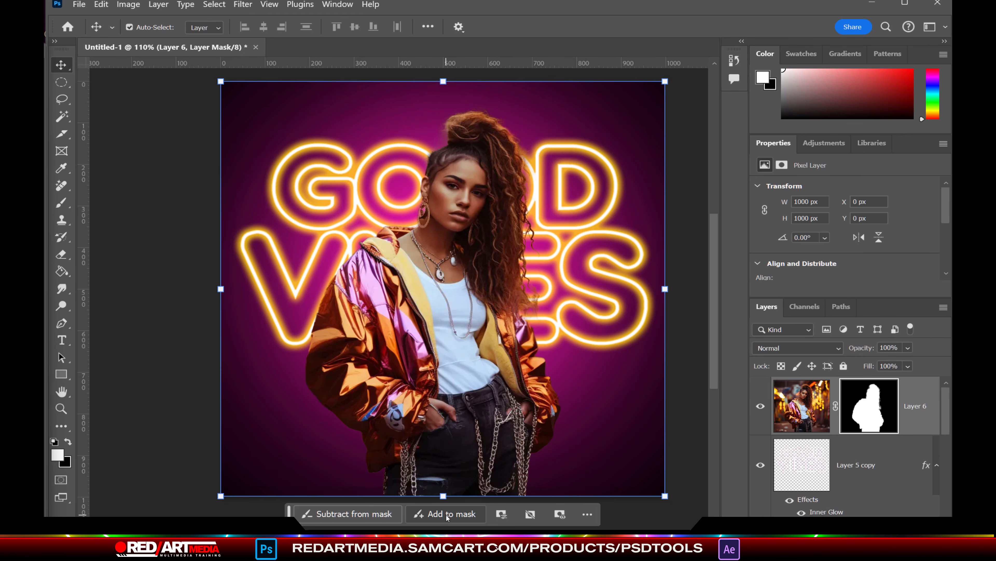
{"action": "left_click", "coordinate": [851, 447]}
{"action": "key", "text": "ctrl+shift+alt+n"}
{"action": "left_click", "coordinate": [904, 422]}
{"action": "key", "text": "ctrl+e"}
{"action": "key", "text": "ctrl+t"}
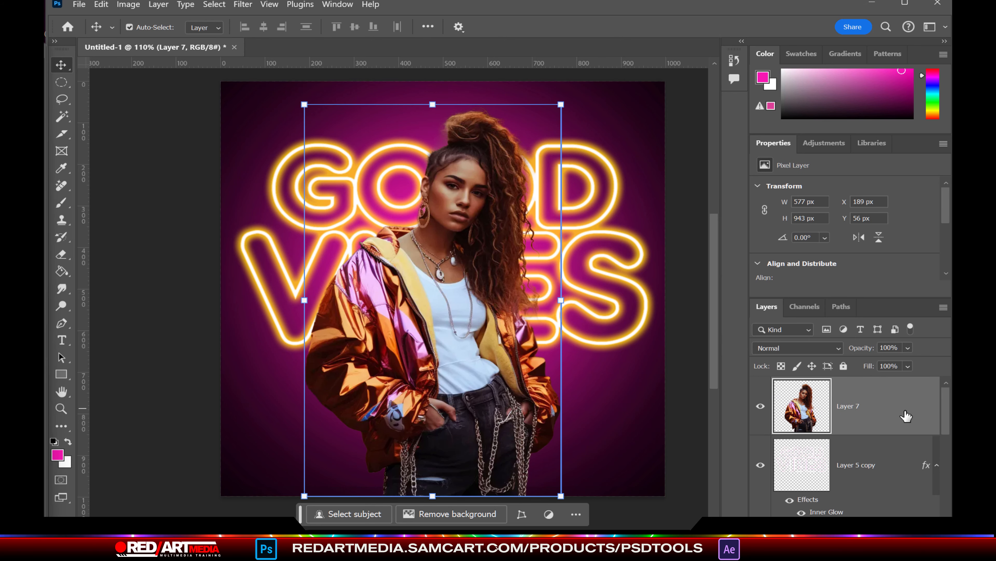
{"action": "left_click_drag", "start_coordinate": [434, 105], "coordinate": [434, 143]}
{"action": "left_click_drag", "start_coordinate": [500, 259], "coordinate": [496, 202]}
{"action": "key", "text": "Return"}
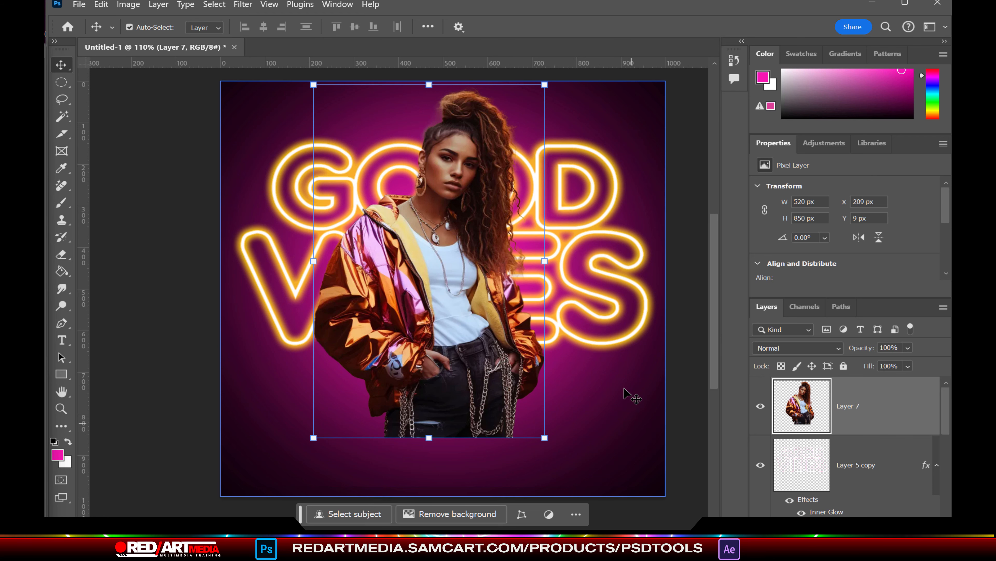
Step: Duplicate the model layer and brighten it with Levels, white input 226
{"action": "key", "text": "ctrl+j"}
{"action": "left_click", "coordinate": [128, 5]}
{"action": "mouse_move", "coordinate": [149, 36]}
{"action": "left_click", "coordinate": [275, 47]}
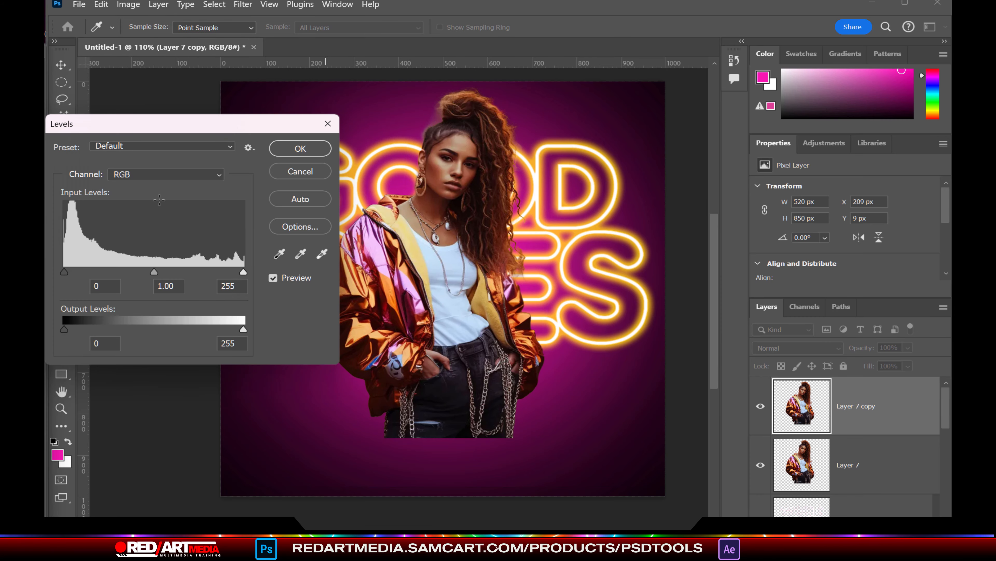
{"action": "left_click_drag", "start_coordinate": [192, 126], "coordinate": [732, 94]}
{"action": "left_click", "coordinate": [597, 241]}
{"action": "left_click_drag", "start_coordinate": [780, 239], "coordinate": [762, 240]}
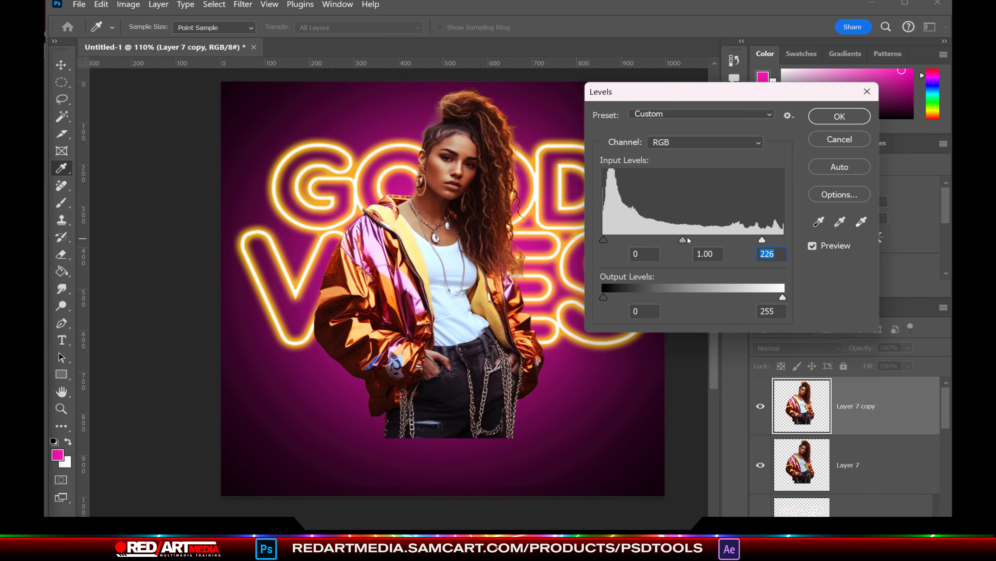
{"action": "key", "text": "Return"}
Step: Boost the copy's saturation to +24 with Hue/Saturation
{"action": "left_click", "coordinate": [128, 4]}
{"action": "mouse_move", "coordinate": [145, 33]}
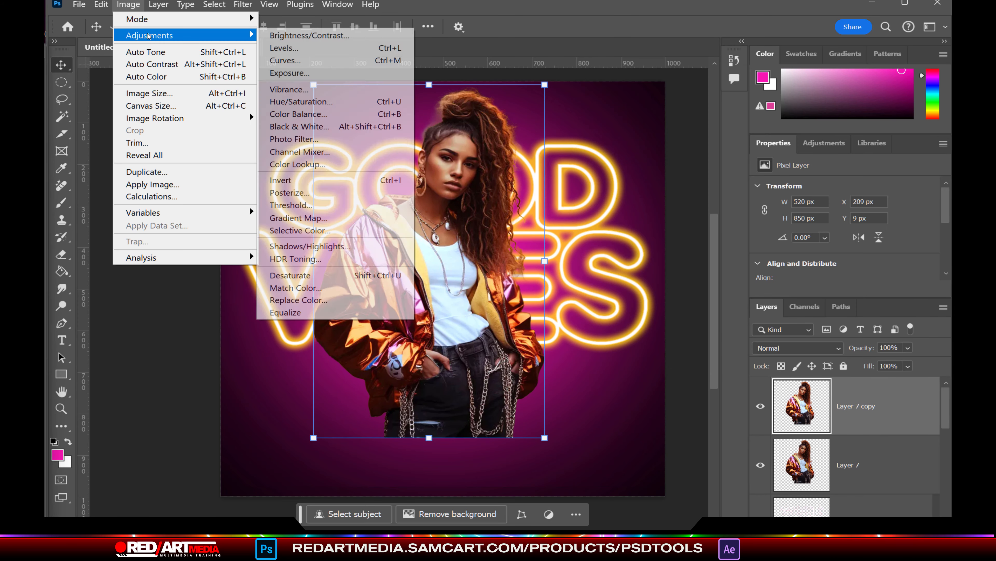
{"action": "left_click", "coordinate": [275, 98]}
{"action": "left_click_drag", "start_coordinate": [74, 154], "coordinate": [774, 58]}
{"action": "left_click_drag", "start_coordinate": [725, 183], "coordinate": [732, 189]}
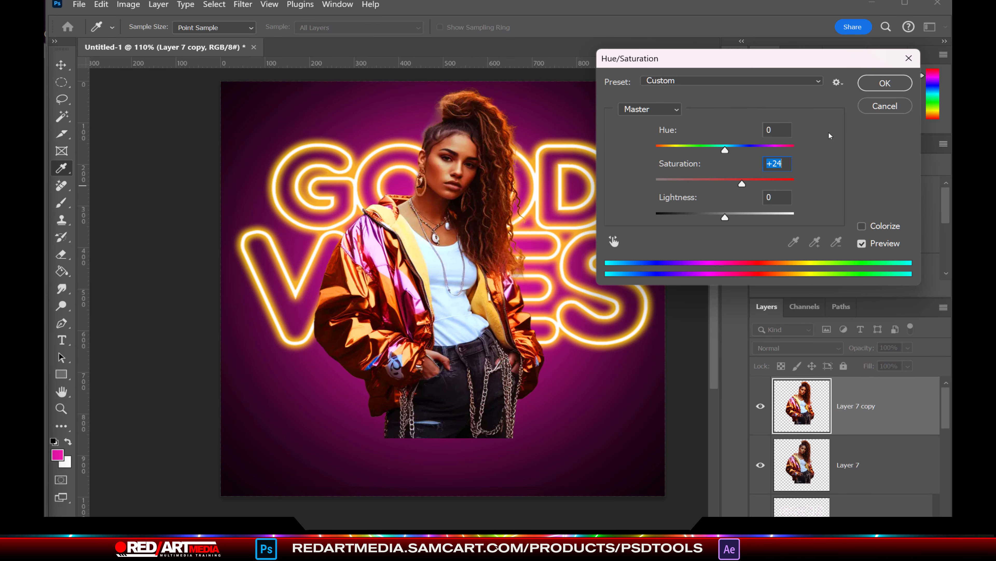
{"action": "left_click", "coordinate": [885, 83]}
Step: Erase the lighter patch on the model's cheek with a 90 px eraser, then pick a soft round tip
{"action": "key", "text": "e"}
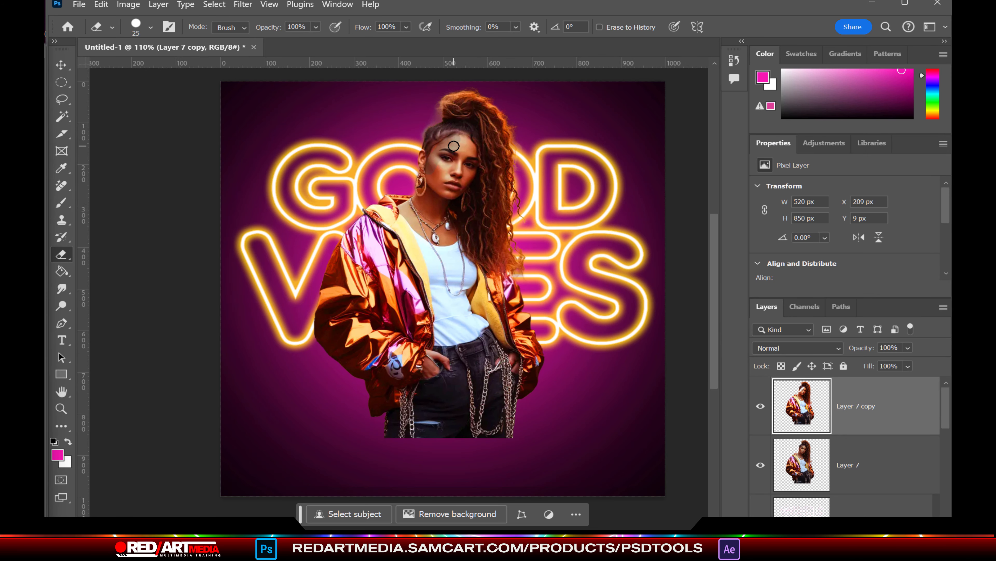
{"action": "key", "text": "bracketright"}
{"action": "key", "text": "bracketright"}
{"action": "key", "text": "bracketright"}
{"action": "key", "text": "bracketright"}
{"action": "key", "text": "bracketright"}
{"action": "left_click_drag", "start_coordinate": [485, 146], "coordinate": [458, 157]}
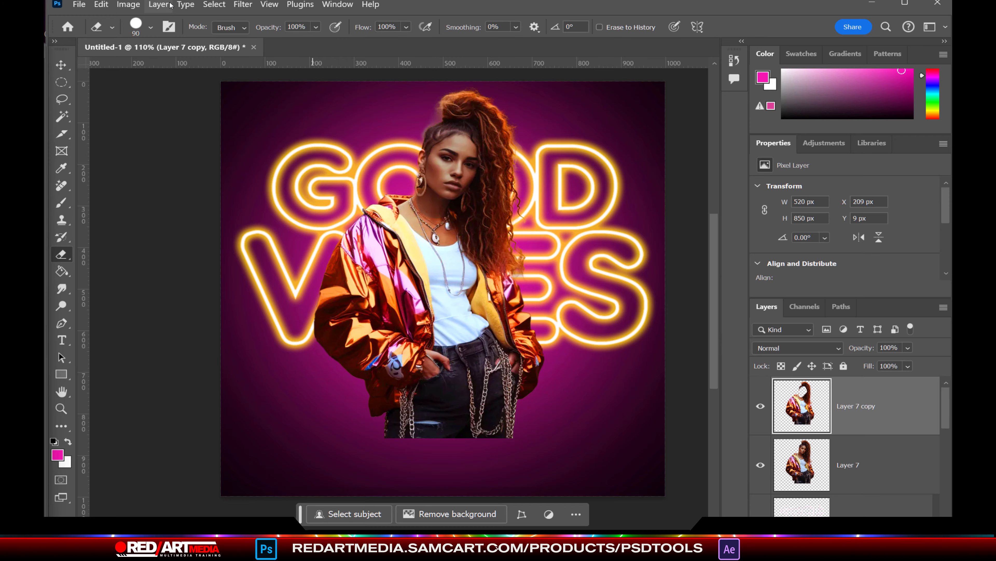
{"action": "left_click", "coordinate": [150, 27]}
{"action": "double_click", "coordinate": [269, 225]}
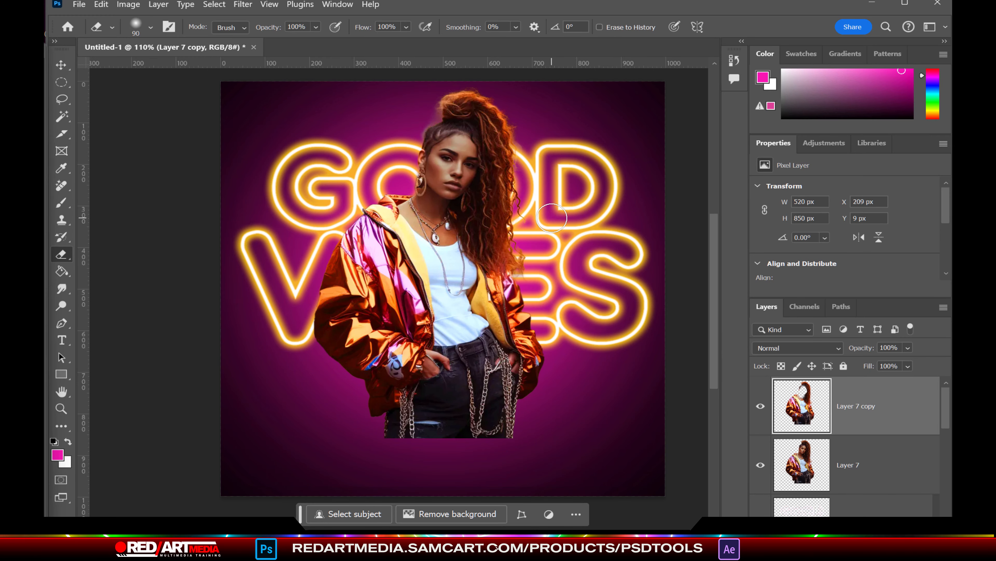
Step: Delete the brightened copy, fade the jeans bottom with a 200 px eraser, and Magic Wand the lining's left side
{"action": "key", "text": "Delete"}
{"action": "key", "text": "bracketright"}
{"action": "key", "text": "bracketright"}
{"action": "key", "text": "bracketright"}
{"action": "key", "text": "bracketright"}
{"action": "key", "text": "bracketright"}
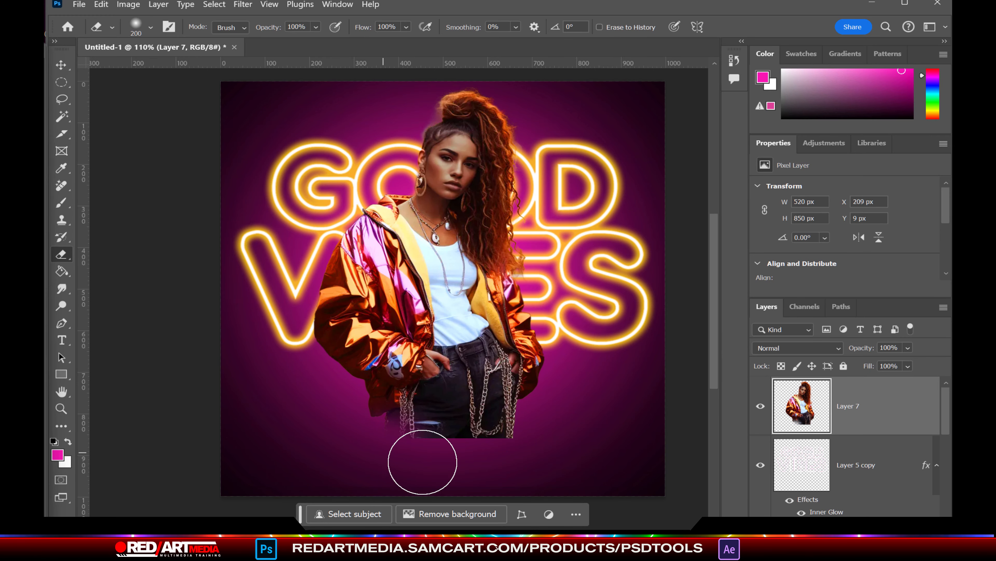
{"action": "left_click_drag", "start_coordinate": [423, 463], "coordinate": [510, 455]}
{"action": "scroll", "coordinate": [497, 279], "scroll_direction": "up", "scroll_amount": 5}
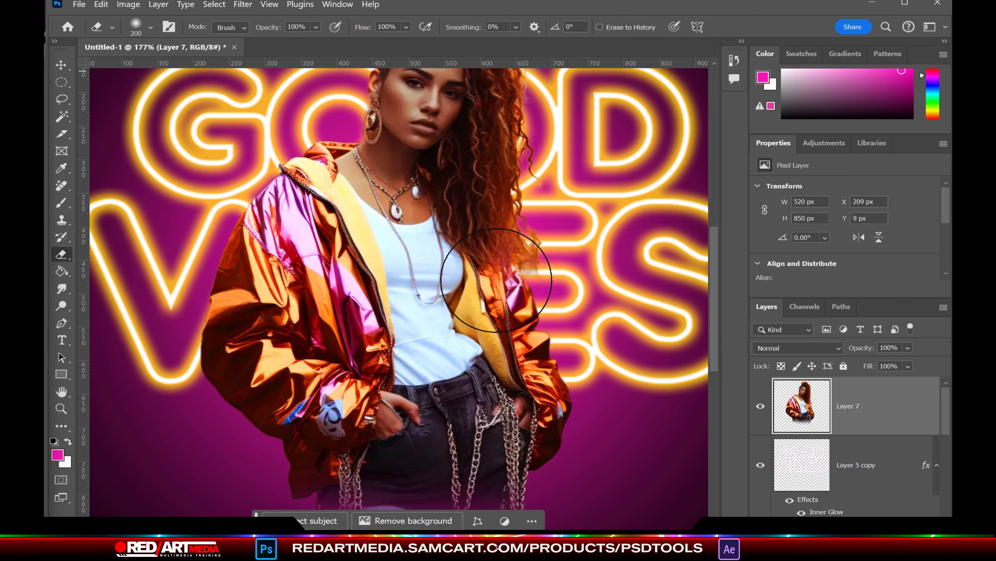
{"action": "key", "text": "w"}
{"action": "left_click", "coordinate": [358, 225]}
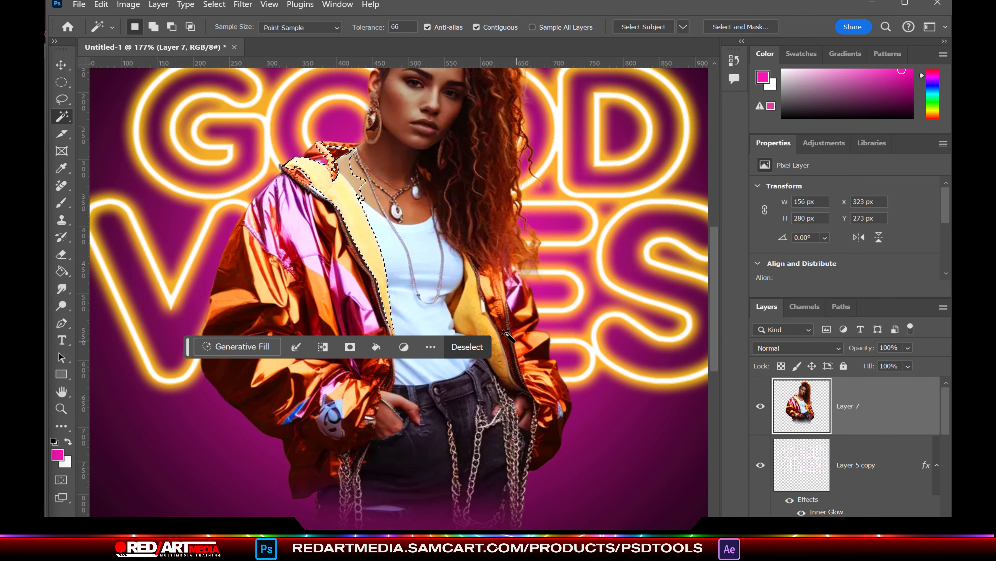
Step: Extend the lining selection over its right and lower parts, then add a new empty layer
{"action": "left_click", "coordinate": [488, 330], "text": "shift"}
{"action": "left_click", "coordinate": [482, 342], "text": "shift"}
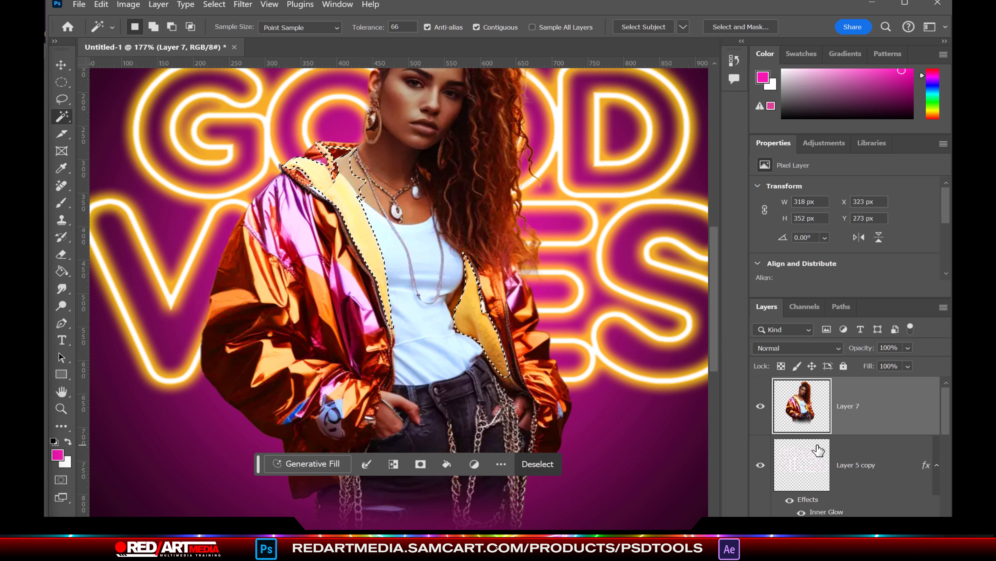
{"action": "left_click", "coordinate": [911, 526]}
Step: Fill the lining selection with bright yellow, switch to a slightly lighter yellow, and deselect
{"action": "left_click", "coordinate": [57, 455]}
{"action": "left_click", "coordinate": [313, 558]}
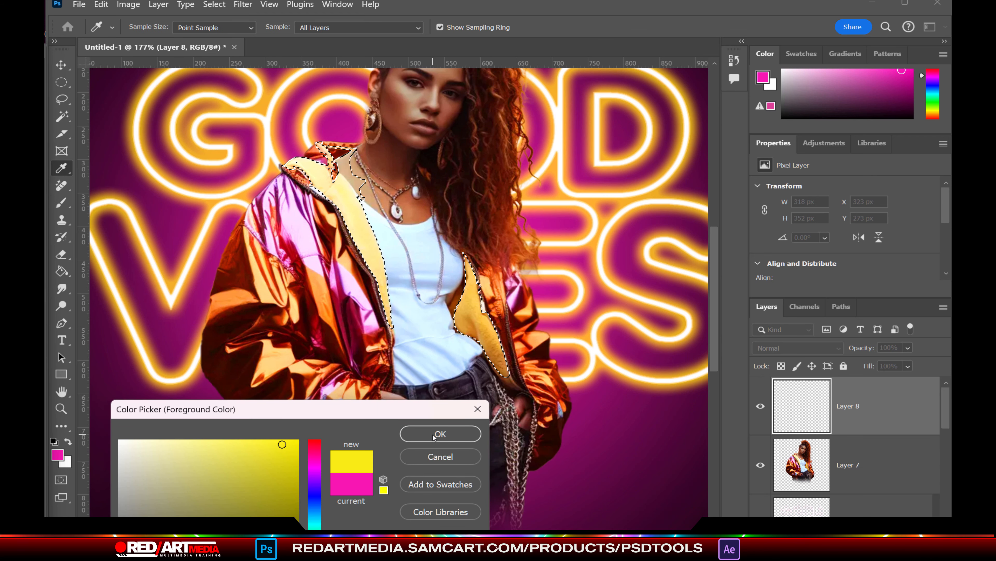
{"action": "left_click", "coordinate": [438, 434]}
{"action": "left_click", "coordinate": [63, 272]}
{"action": "left_click", "coordinate": [353, 212]}
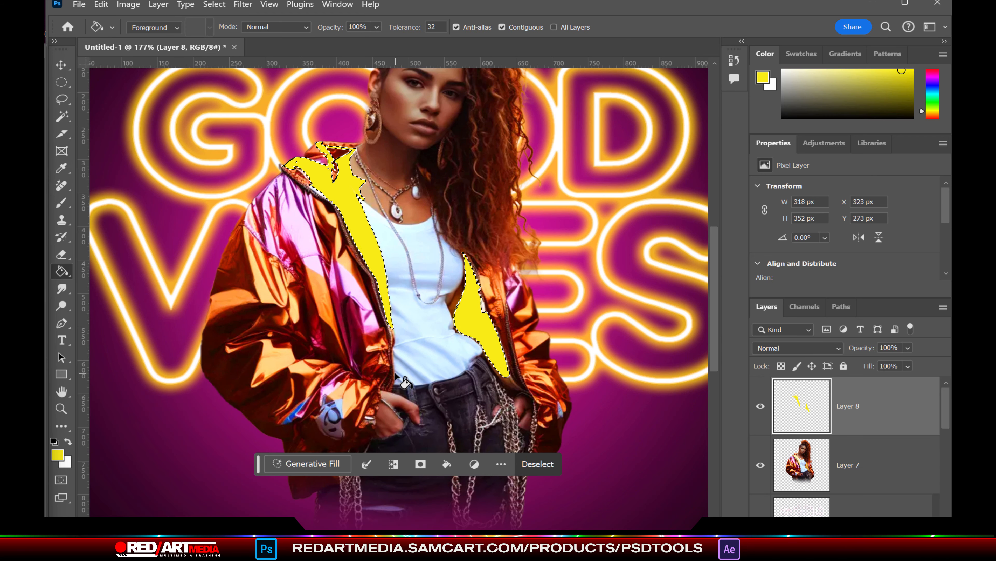
{"action": "left_click", "coordinate": [57, 455]}
{"action": "left_click", "coordinate": [257, 439]}
{"action": "key", "text": "Return"}
{"action": "key", "text": "ctrl+d"}
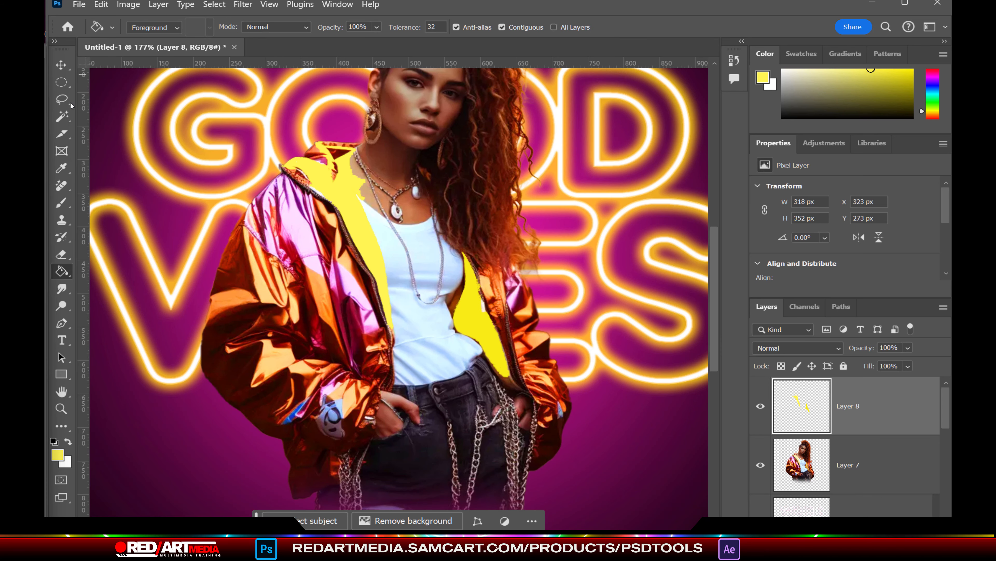
Step: Tidy the yellow fill around the neckline with the Eraser
{"action": "key", "text": "e"}
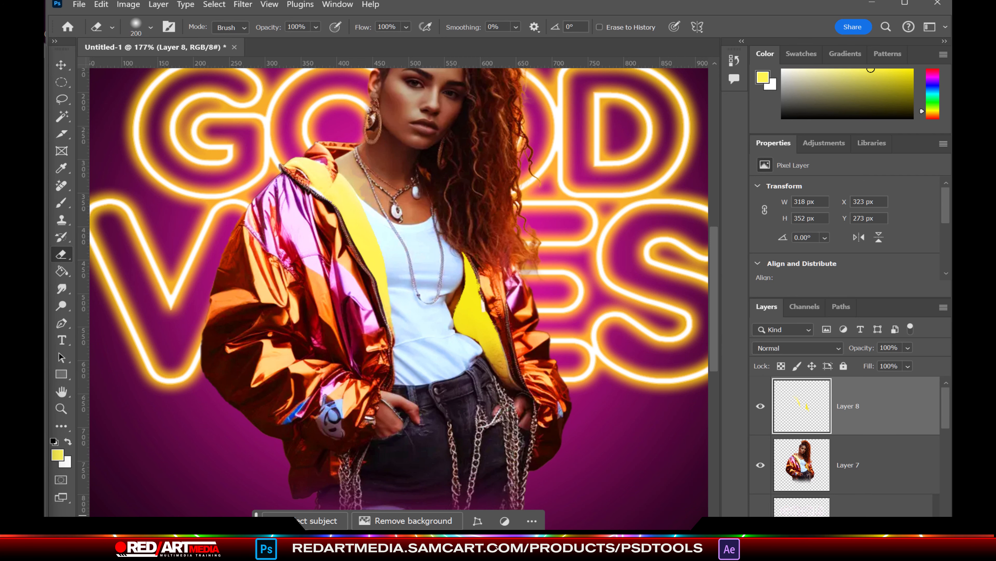
{"action": "scroll", "coordinate": [574, 383], "scroll_direction": "down", "scroll_amount": 5}
{"action": "left_click_drag", "start_coordinate": [454, 535], "coordinate": [485, 535]}
Step: Add a new layer above Layer 2 and lasso a wavy band across the poster bottom
{"action": "left_click_drag", "start_coordinate": [714, 265], "coordinate": [714, 278]}
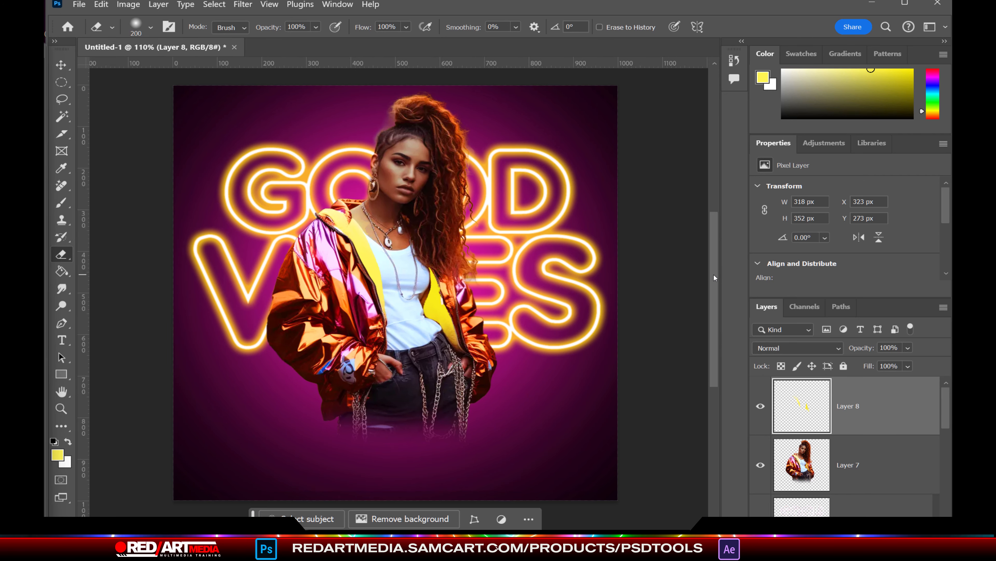
{"action": "scroll", "coordinate": [892, 484], "scroll_direction": "down", "scroll_amount": 5}
{"action": "scroll", "coordinate": [892, 471], "scroll_direction": "up", "scroll_amount": 1}
{"action": "left_click", "coordinate": [883, 433]}
{"action": "key", "text": "ctrl+shift+alt+n"}
{"action": "key", "text": "l"}
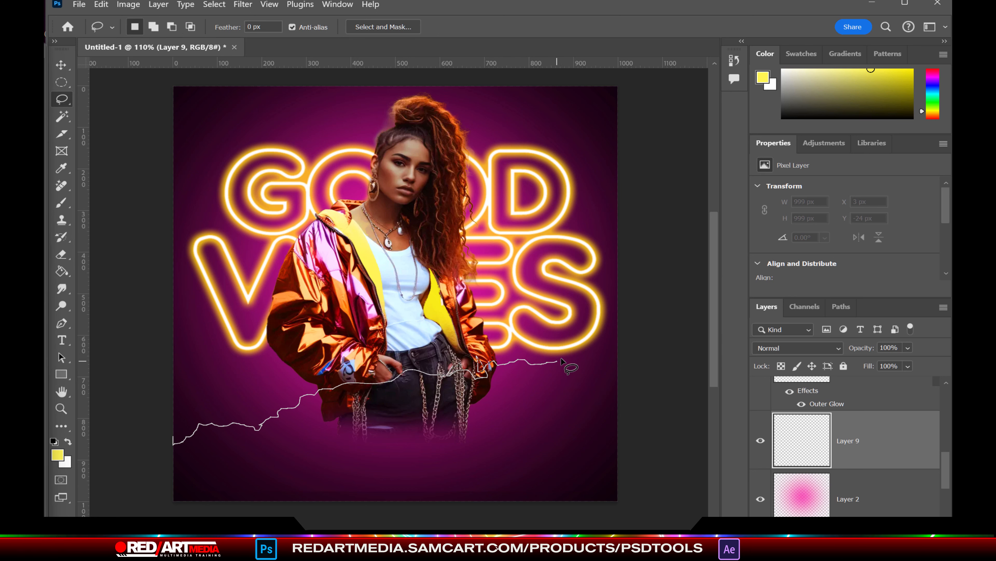
{"action": "left_click_drag", "start_coordinate": [431, 524], "coordinate": [97, 432]}
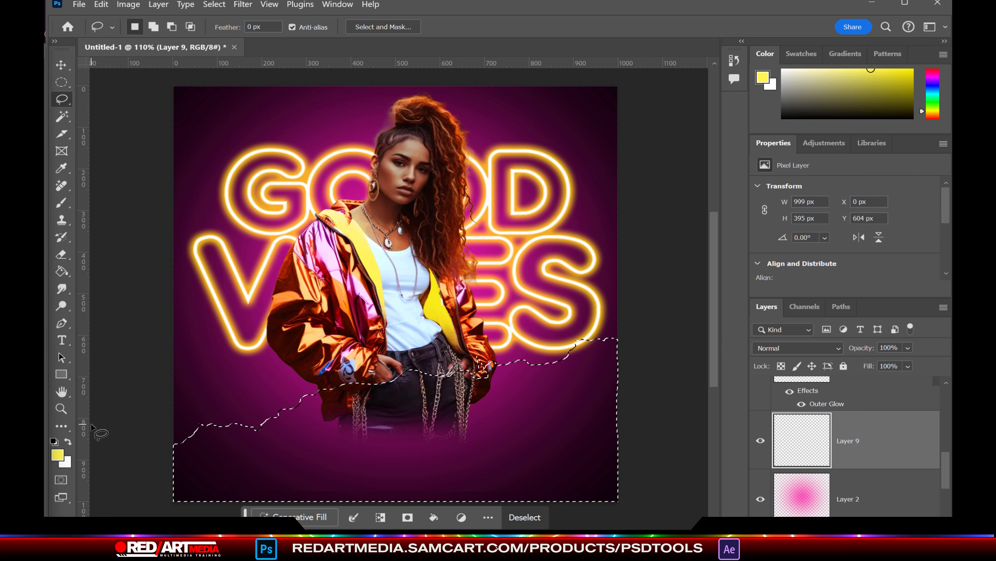
Step: Fill the wavy band with hot pink and deselect
{"action": "left_click", "coordinate": [57, 455]}
{"action": "left_click", "coordinate": [304, 458]}
{"action": "left_click", "coordinate": [285, 446]}
{"action": "left_click", "coordinate": [440, 434]}
{"action": "key", "text": "alt+BackSpace"}
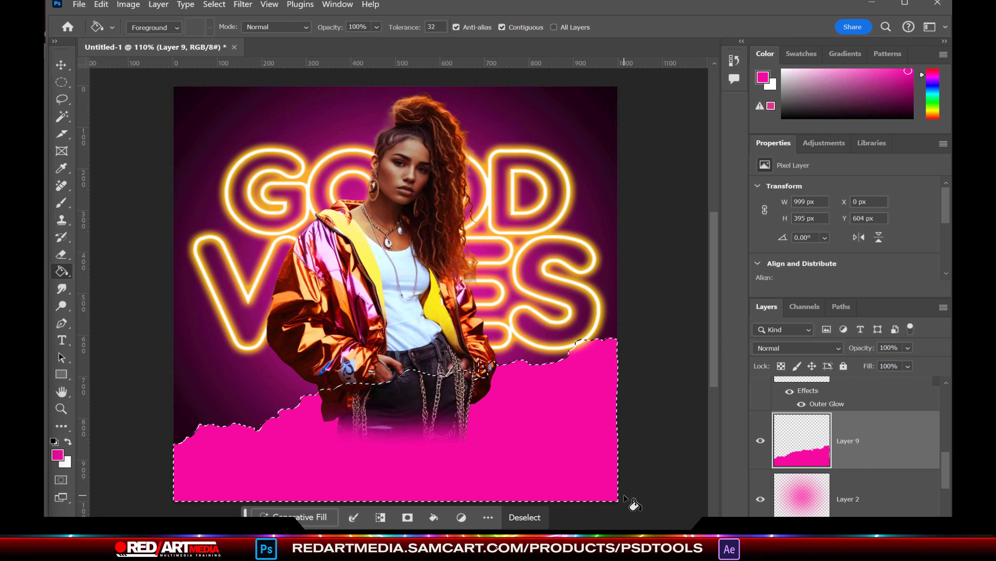
{"action": "key", "text": "ctrl+d"}
Step: Try the Eraser's brush tip presets, including a 50 px bristle tip
{"action": "key", "text": "v"}
{"action": "left_click", "coordinate": [62, 254]}
{"action": "left_click", "coordinate": [150, 27]}
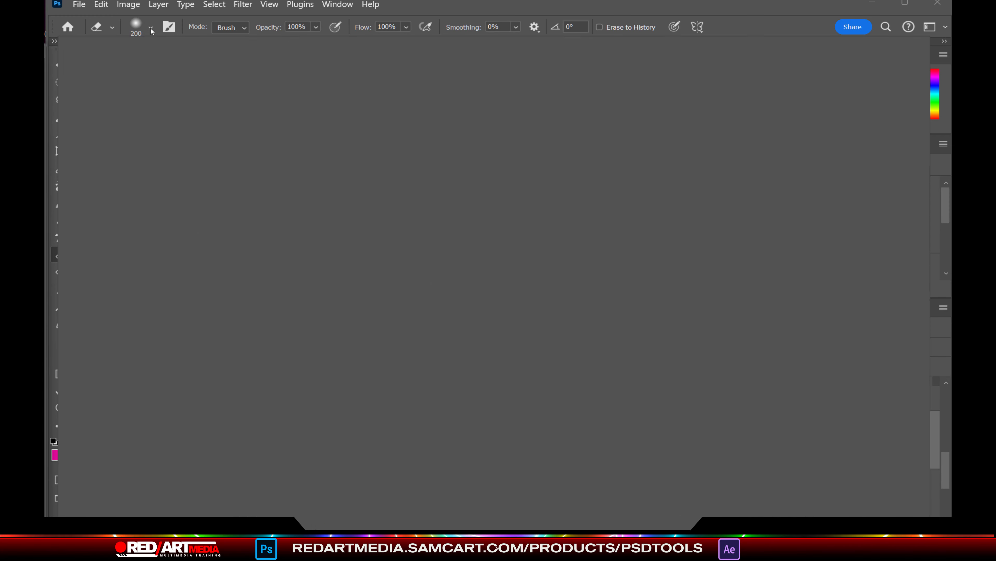
{"action": "double_click", "coordinate": [338, 336]}
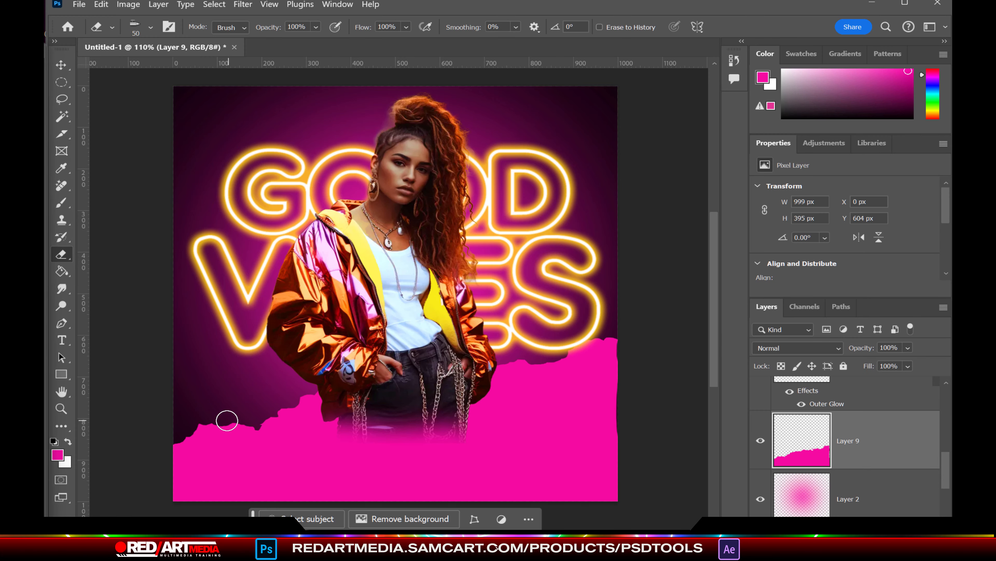
{"action": "key", "text": "v"}
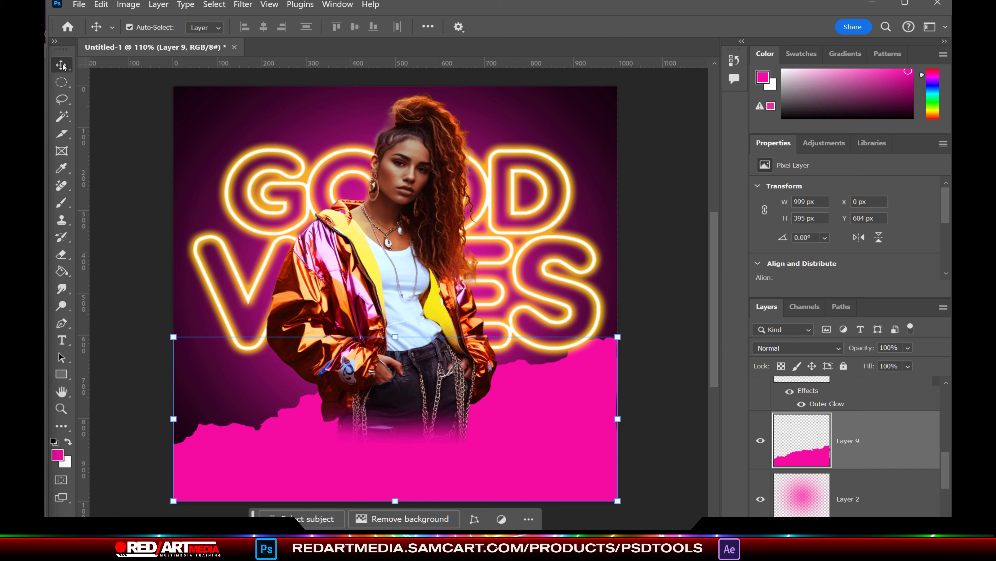
{"action": "left_click", "coordinate": [68, 256]}
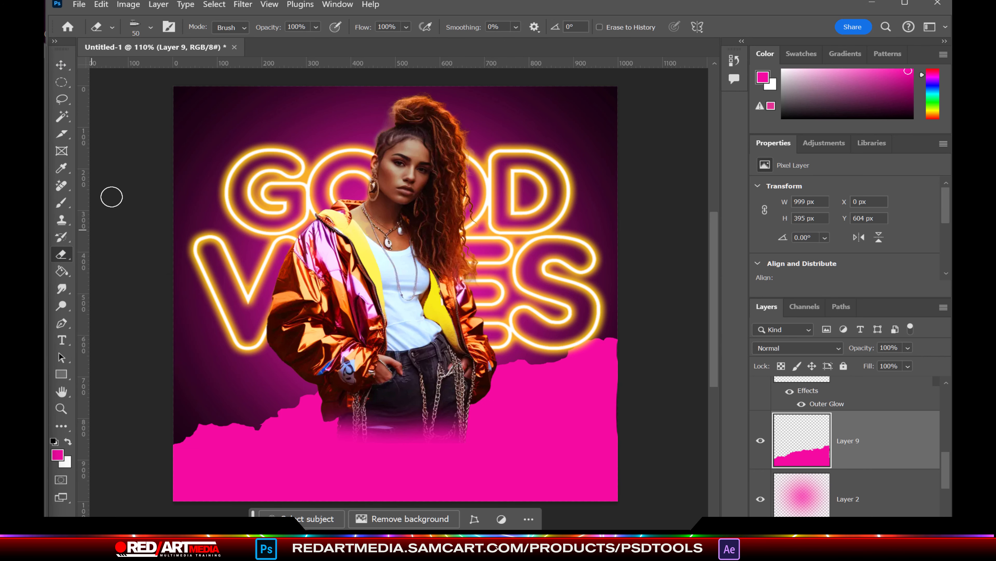
{"action": "right_click", "coordinate": [61, 252]}
{"action": "left_click", "coordinate": [111, 27]}
{"action": "left_click", "coordinate": [150, 27]}
{"action": "scroll", "coordinate": [397, 336], "scroll_direction": "down", "scroll_amount": 1}
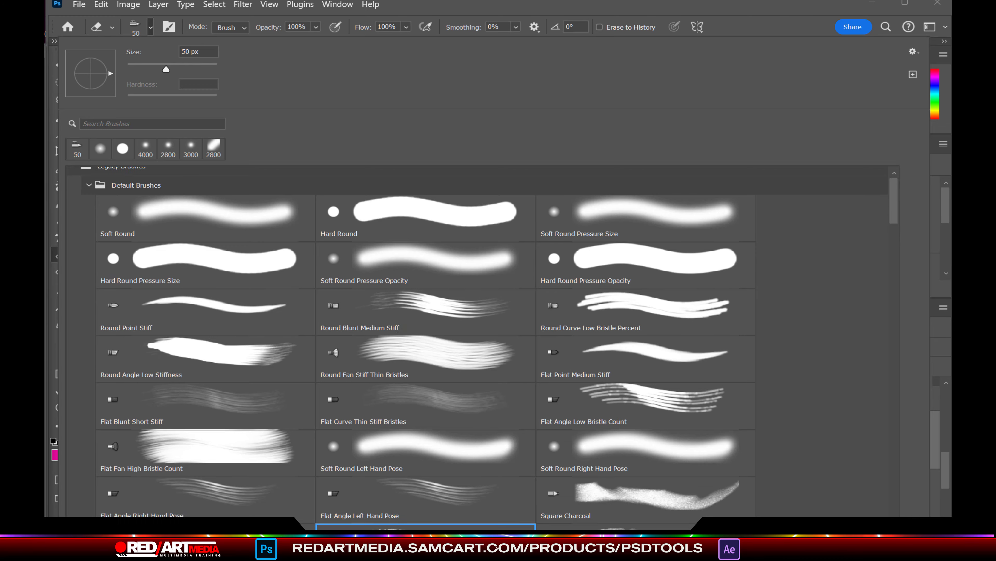
{"action": "key", "text": "Return"}
Step: Stretch the pink strip on Layer 9 to 1010 px wide and add a new empty layer
{"action": "key", "text": "v"}
{"action": "left_click_drag", "start_coordinate": [618, 418], "coordinate": [622, 418]}
{"action": "key", "text": "Return"}
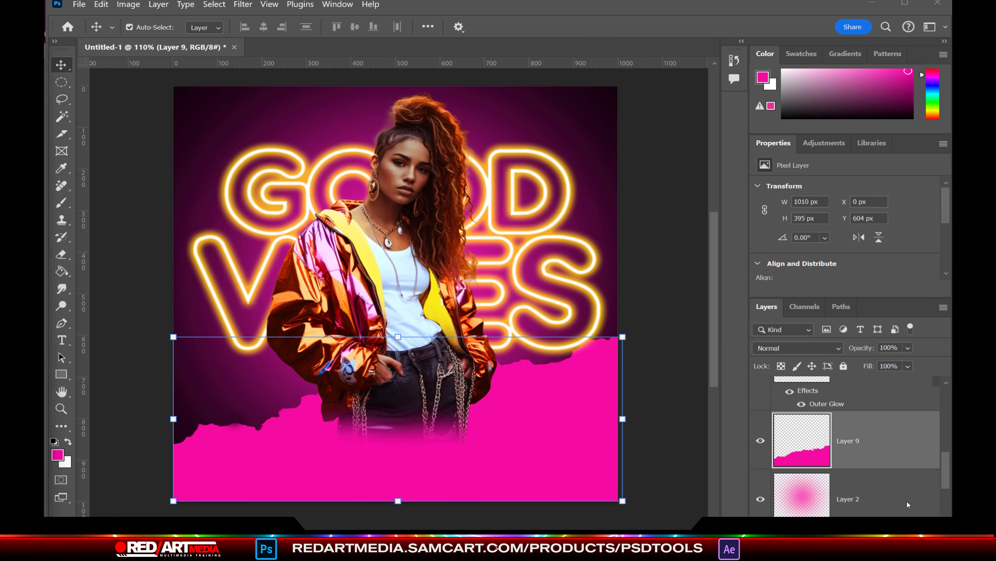
{"action": "key", "text": "ctrl+shift+alt+n"}
Step: On a new layer above Layer 2, fill an oval over the model's upper body with bright magenta
{"action": "scroll", "coordinate": [915, 484], "scroll_direction": "down", "scroll_amount": 3}
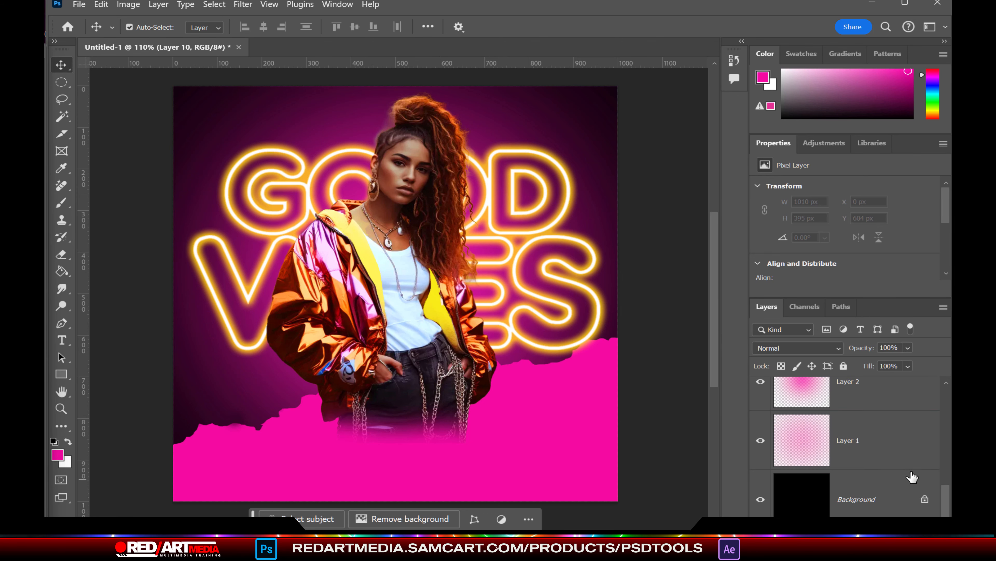
{"action": "scroll", "coordinate": [912, 479], "scroll_direction": "up", "scroll_amount": 2}
{"action": "left_click", "coordinate": [912, 483]}
{"action": "key", "text": "ctrl+shift+alt+n"}
{"action": "left_click", "coordinate": [61, 82]}
{"action": "left_click_drag", "start_coordinate": [302, 168], "coordinate": [487, 384]}
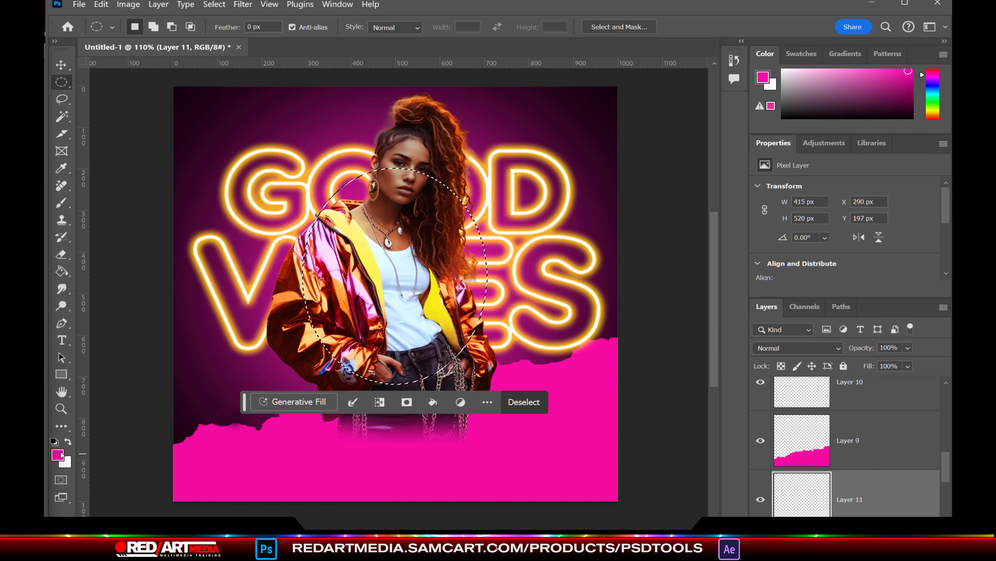
{"action": "left_click", "coordinate": [58, 454]}
{"action": "left_click", "coordinate": [314, 468]}
{"action": "left_click", "coordinate": [268, 440]}
{"action": "key", "text": "alt+BackSpace"}
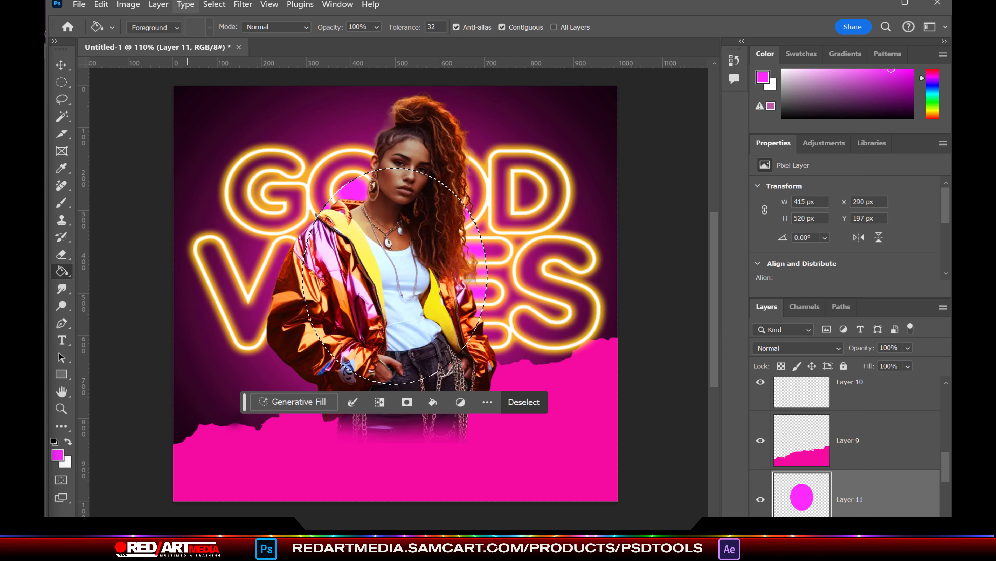
{"action": "key", "text": "ctrl+d"}
Step: Soften the magenta oval with a Gaussian Blur of about 101.4 px radius
{"action": "left_click", "coordinate": [217, 5]}
{"action": "mouse_move", "coordinate": [243, 5]}
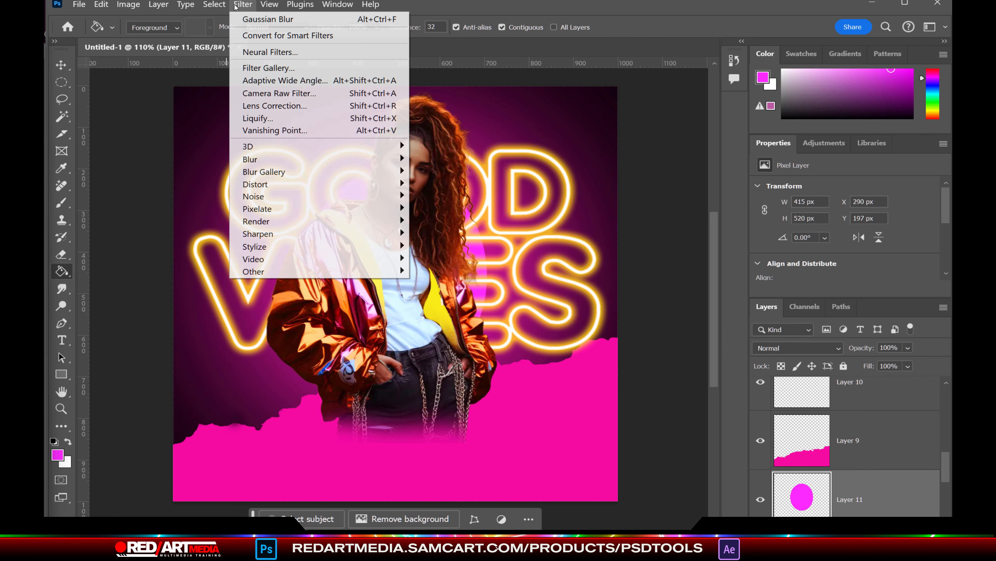
{"action": "mouse_move", "coordinate": [353, 156]}
{"action": "left_click", "coordinate": [449, 205]}
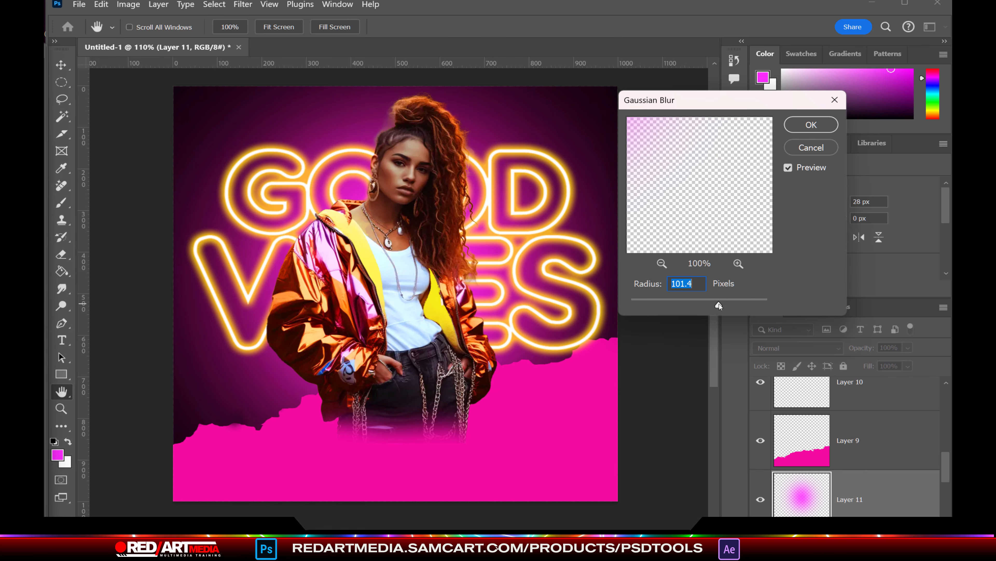
{"action": "key", "text": "Return"}
{"action": "scroll", "coordinate": [889, 467], "scroll_direction": "down", "scroll_amount": 3}
{"action": "left_click", "coordinate": [855, 464]}
{"action": "left_click", "coordinate": [128, 4]}
Step: Add an Outer Glow to Layer 7 in Linear Dodge (Add) mode at 51% opacity, size 125
{"action": "mouse_move", "coordinate": [159, 4]}
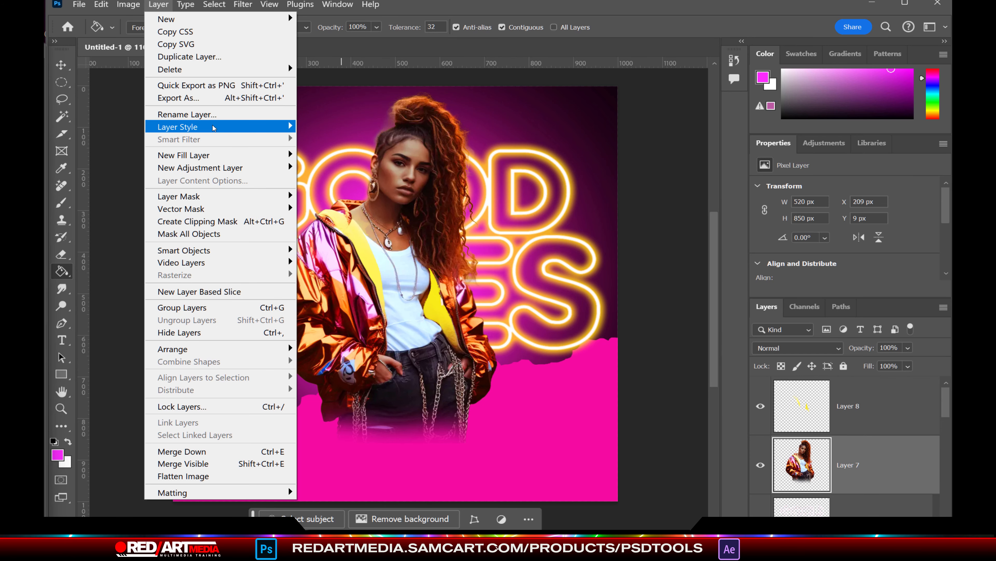
{"action": "mouse_move", "coordinate": [214, 127]}
{"action": "left_click", "coordinate": [339, 242]}
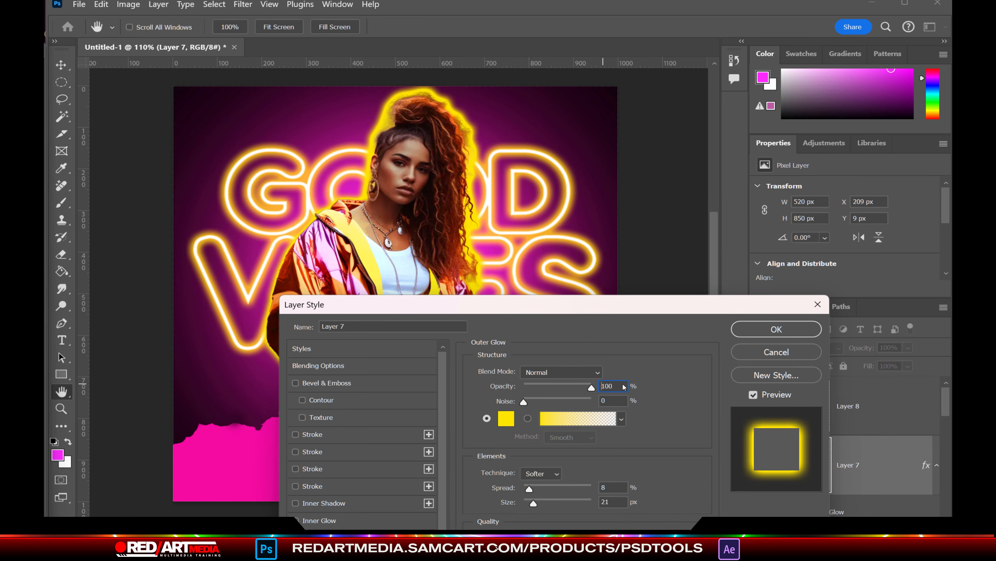
{"action": "left_click", "coordinate": [599, 373]}
{"action": "left_click", "coordinate": [590, 516]}
{"action": "mouse_move", "coordinate": [534, 503]}
{"action": "left_mouse_down"}
{"action": "mouse_move", "coordinate": [560, 503]}
{"action": "mouse_move", "coordinate": [524, 488]}
{"action": "left_mouse_up"}
{"action": "left_click_drag", "start_coordinate": [510, 304], "coordinate": [340, 416]}
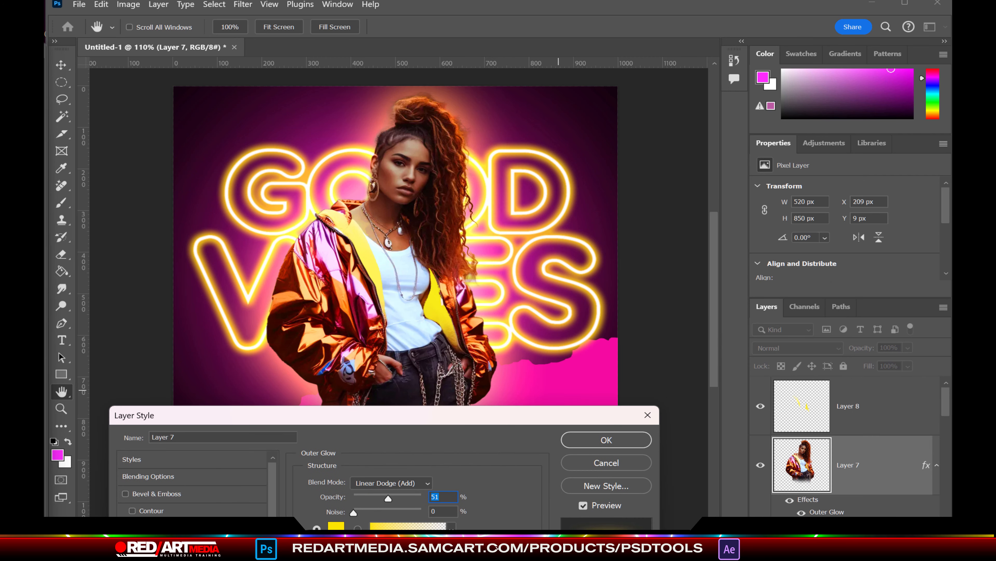
Step: Set the Outer Glow colour to salmon and confirm the style
{"action": "left_click", "coordinate": [336, 529]}
{"action": "left_click", "coordinate": [317, 468]}
{"action": "left_click_drag", "start_coordinate": [244, 432], "coordinate": [194, 439]}
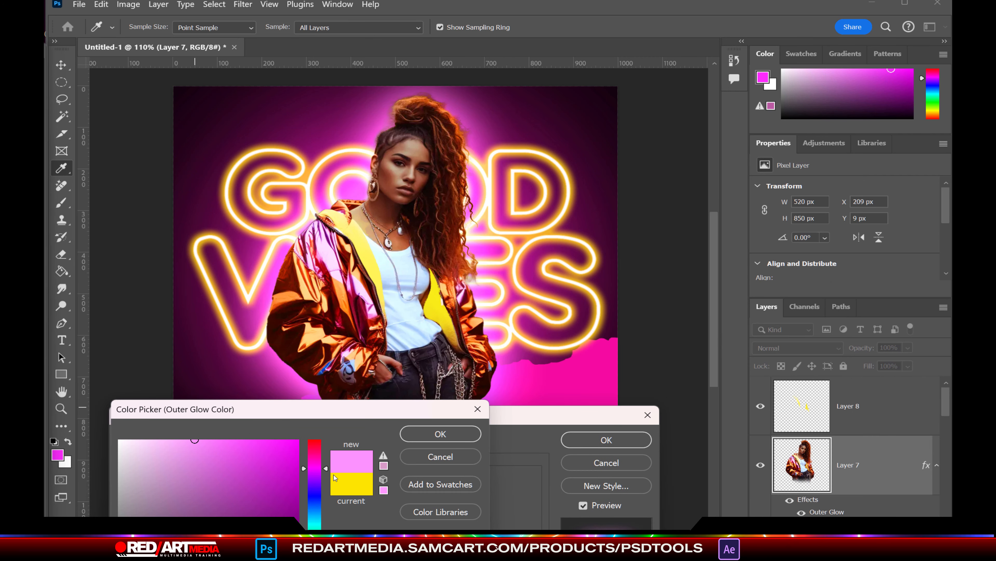
{"action": "left_click_drag", "start_coordinate": [326, 459], "coordinate": [326, 440]}
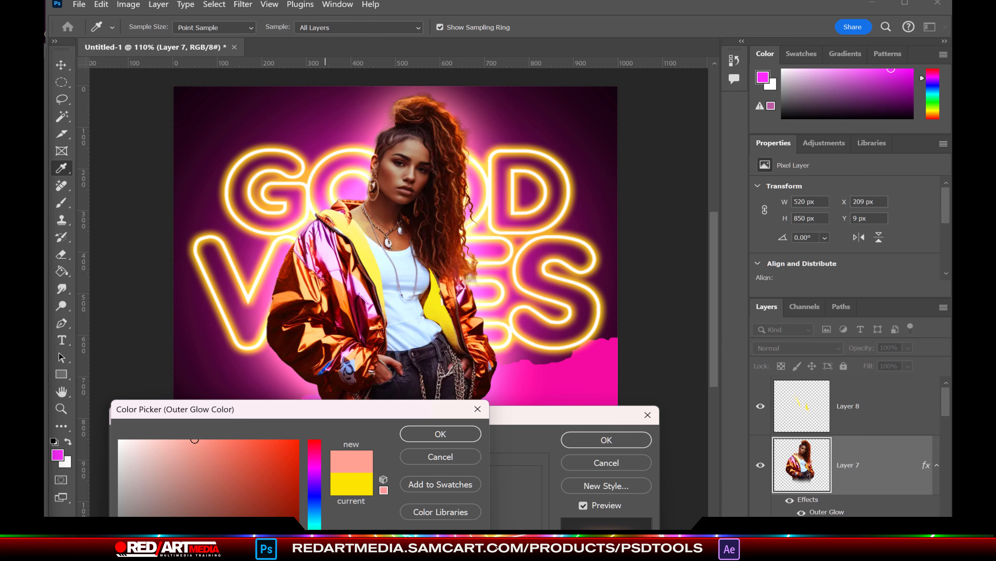
{"action": "left_click_drag", "start_coordinate": [223, 446], "coordinate": [223, 420]}
{"action": "left_click", "coordinate": [440, 434]}
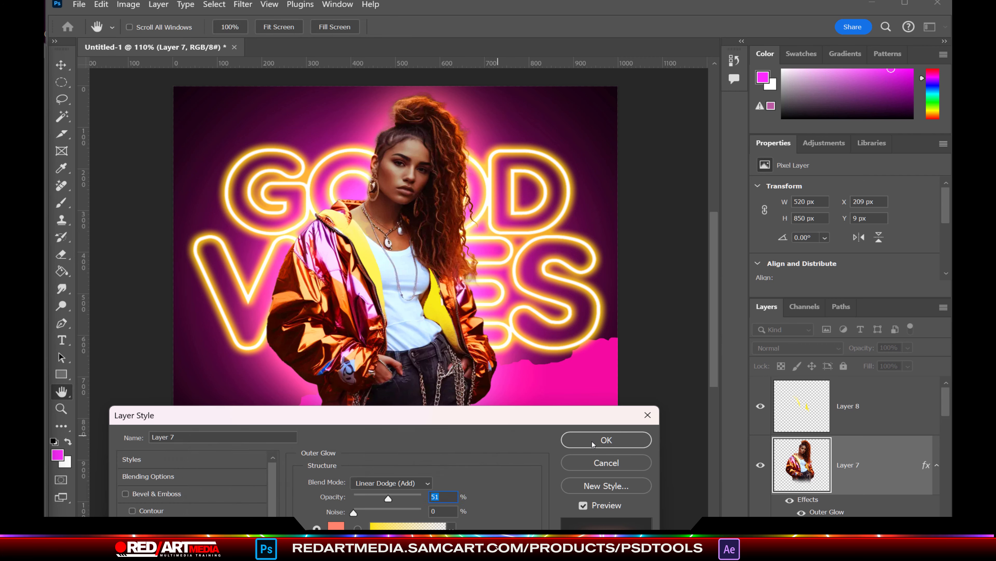
{"action": "left_click", "coordinate": [607, 440]}
Step: Add a new layer above Layer 8 and type 'Hangover' at the poster's lower left
{"action": "key", "text": "g"}
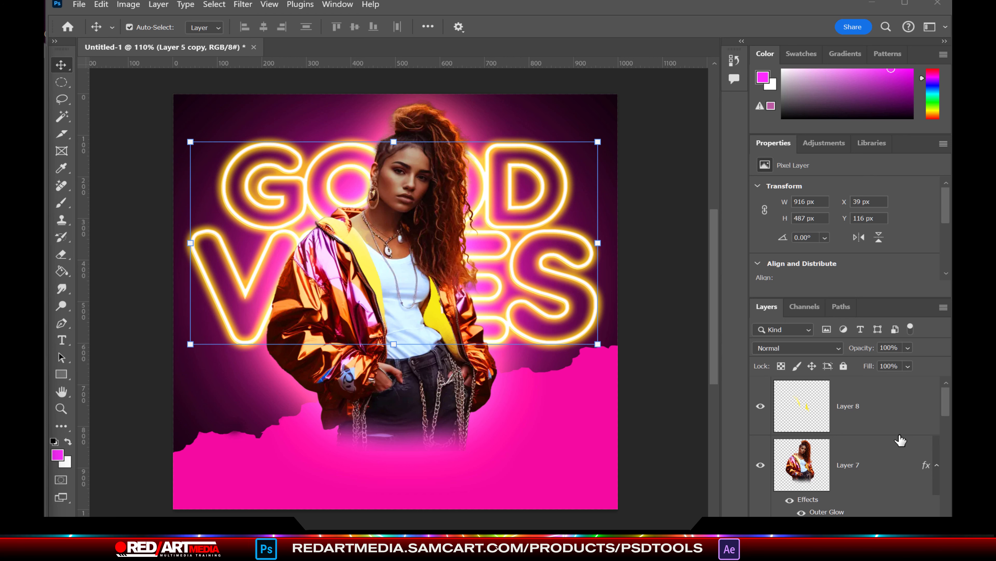
{"action": "left_click", "coordinate": [899, 435]}
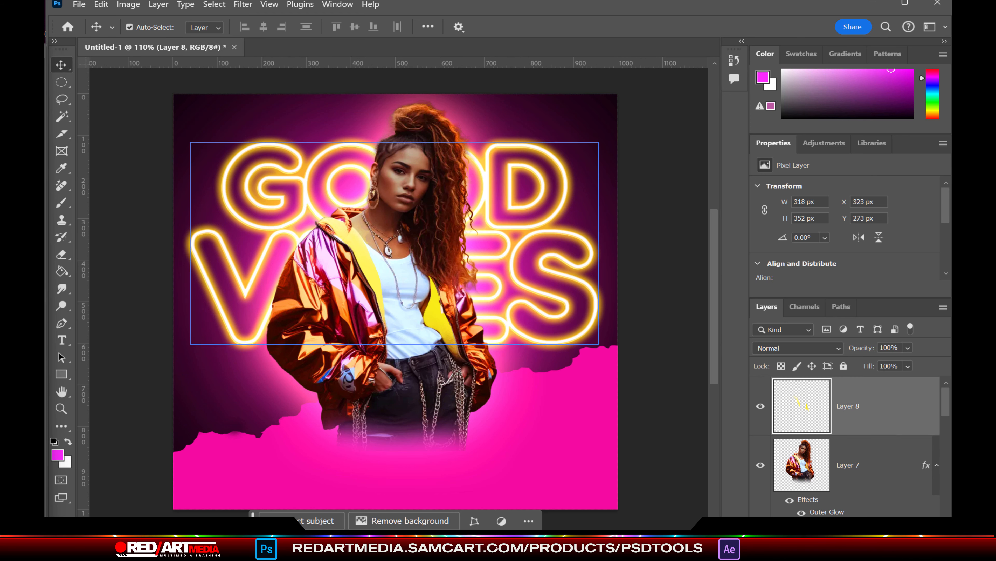
{"action": "key", "text": "ctrl+shift+alt+n"}
{"action": "left_click", "coordinate": [62, 340]}
{"action": "left_click", "coordinate": [228, 426]}
{"action": "type", "text": "Hangover"}
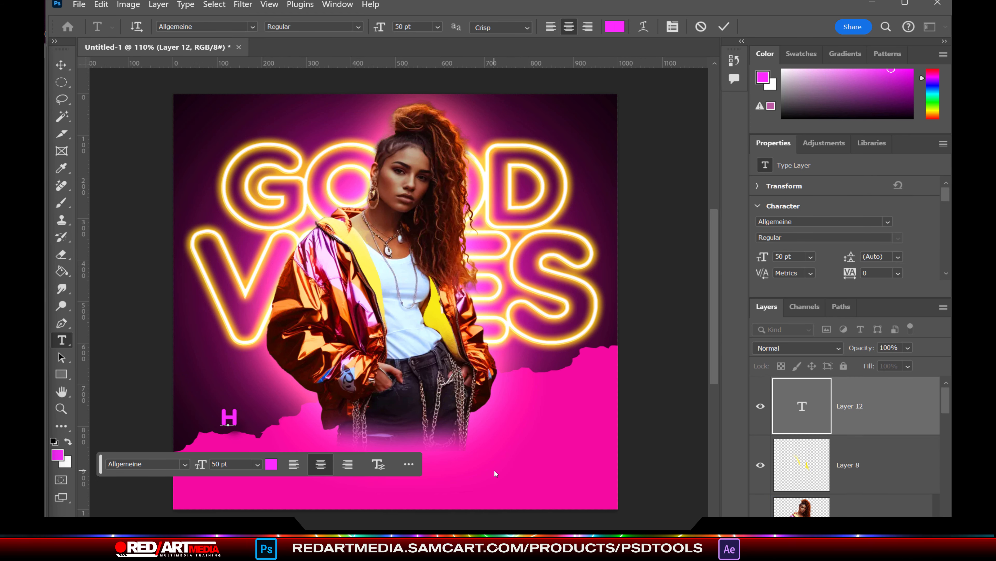
Step: Enlarge 'Hangover', move it to the poster's centre, and colour it white
{"action": "key", "text": "ctrl+t"}
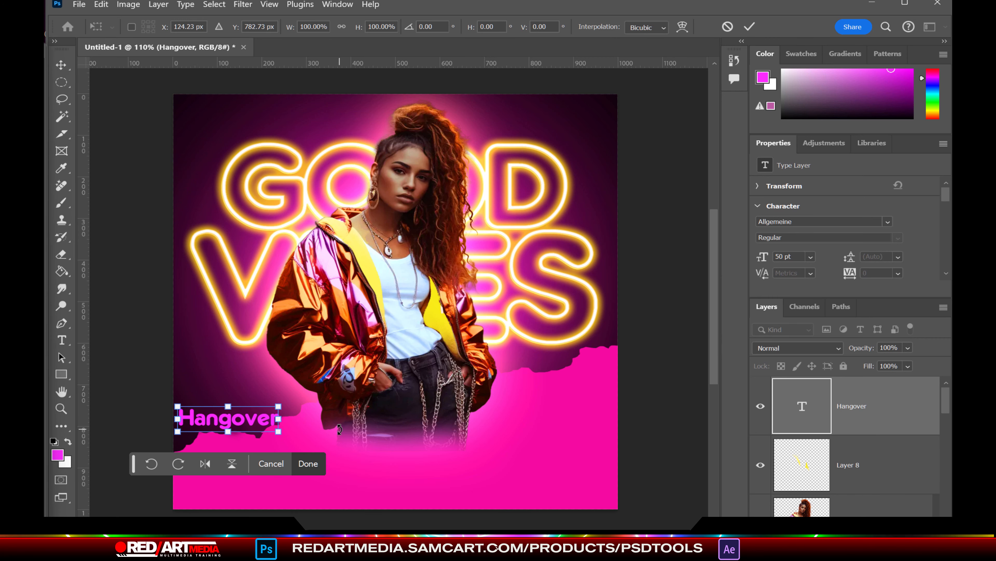
{"action": "left_click_drag", "start_coordinate": [279, 418], "coordinate": [472, 418]}
{"action": "left_click_drag", "start_coordinate": [338, 417], "coordinate": [411, 371]}
{"action": "key", "text": "Return"}
{"action": "left_click", "coordinate": [407, 443]}
{"action": "left_click", "coordinate": [118, 440]}
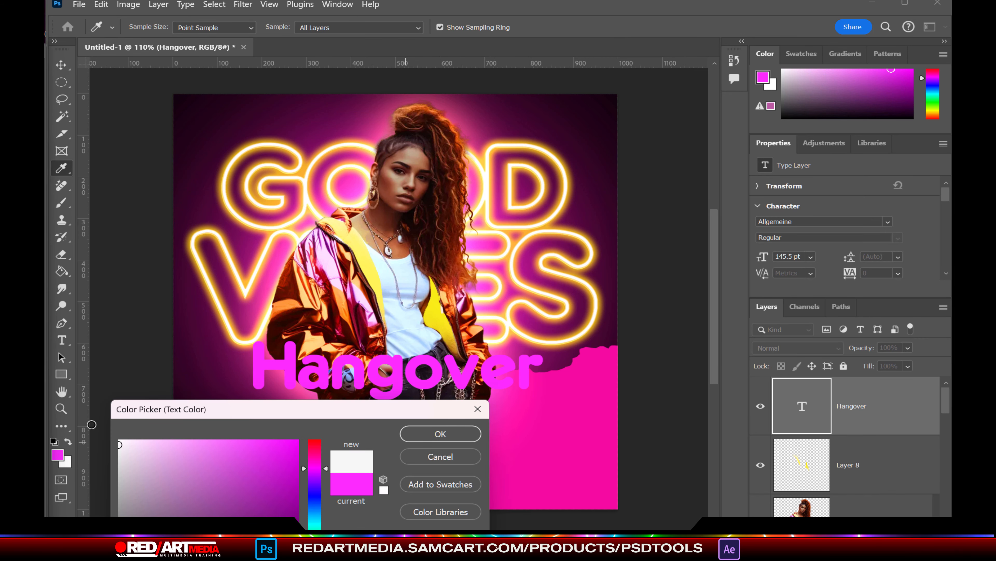
{"action": "left_click", "coordinate": [440, 434]}
Step: Change the 'Hangover' font to Black Signature script
{"action": "double_click", "coordinate": [397, 370]}
{"action": "left_click", "coordinate": [214, 25]}
{"action": "type", "text": "bla"}
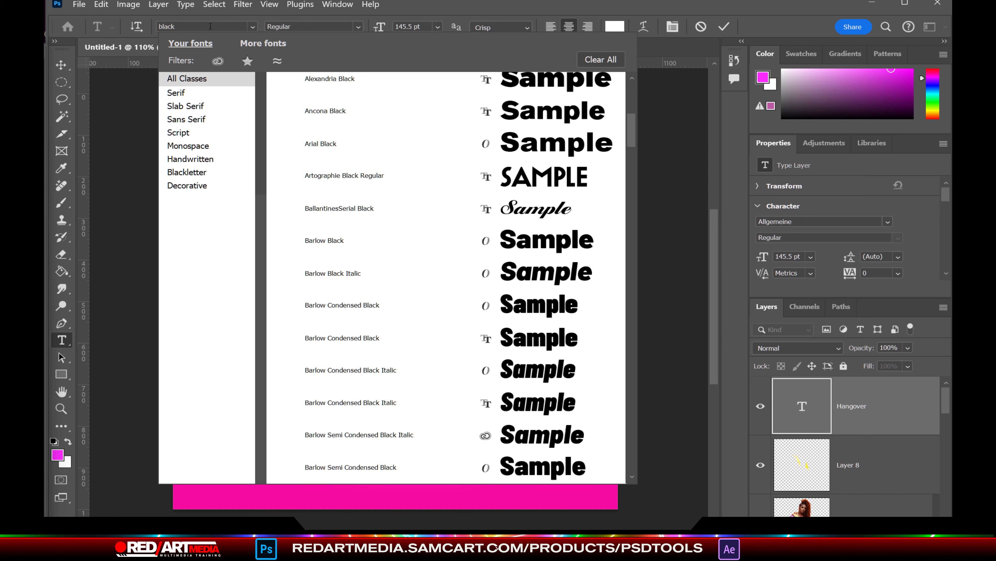
{"action": "type", "text": "ck"}
{"action": "scroll", "coordinate": [432, 220], "scroll_direction": "up", "scroll_amount": 3}
{"action": "scroll", "coordinate": [510, 227], "scroll_direction": "down", "scroll_amount": 7}
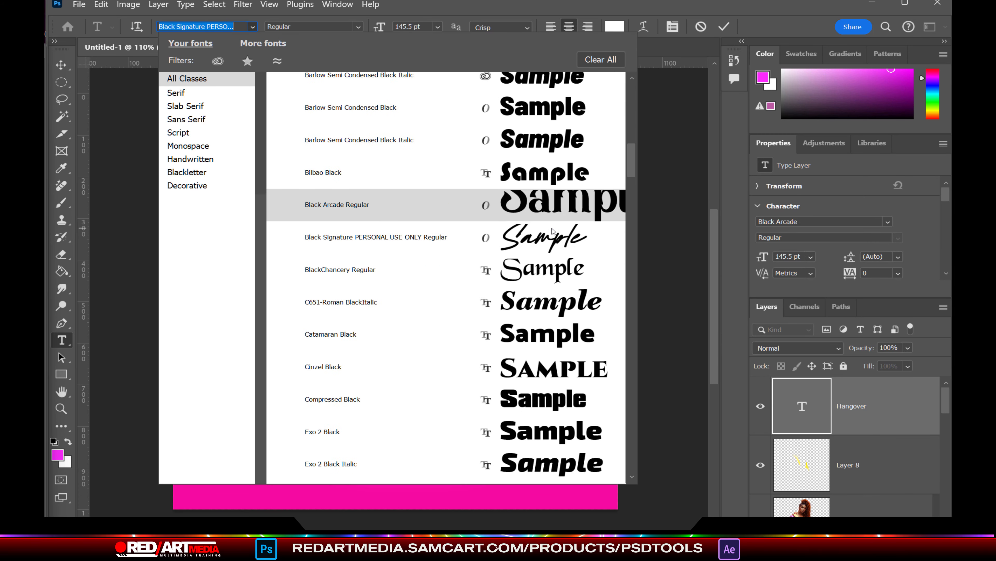
{"action": "left_click", "coordinate": [550, 235]}
{"action": "left_click", "coordinate": [61, 65]}
Step: Scale 'Hangover' to about 150 pt, reposition it, and tilt it upward about -15°
{"action": "mouse_move", "coordinate": [515, 332]}
{"action": "left_mouse_down"}
{"action": "mouse_move", "coordinate": [515, 301]}
{"action": "mouse_move", "coordinate": [515, 340]}
{"action": "left_mouse_up"}
{"action": "left_click_drag", "start_coordinate": [543, 333], "coordinate": [525, 292]}
{"action": "left_click_drag", "start_coordinate": [514, 342], "coordinate": [558, 331]}
{"action": "left_click_drag", "start_coordinate": [522, 346], "coordinate": [510, 369]}
{"action": "left_click_drag", "start_coordinate": [592, 397], "coordinate": [593, 407]}
{"action": "key", "text": "Return"}
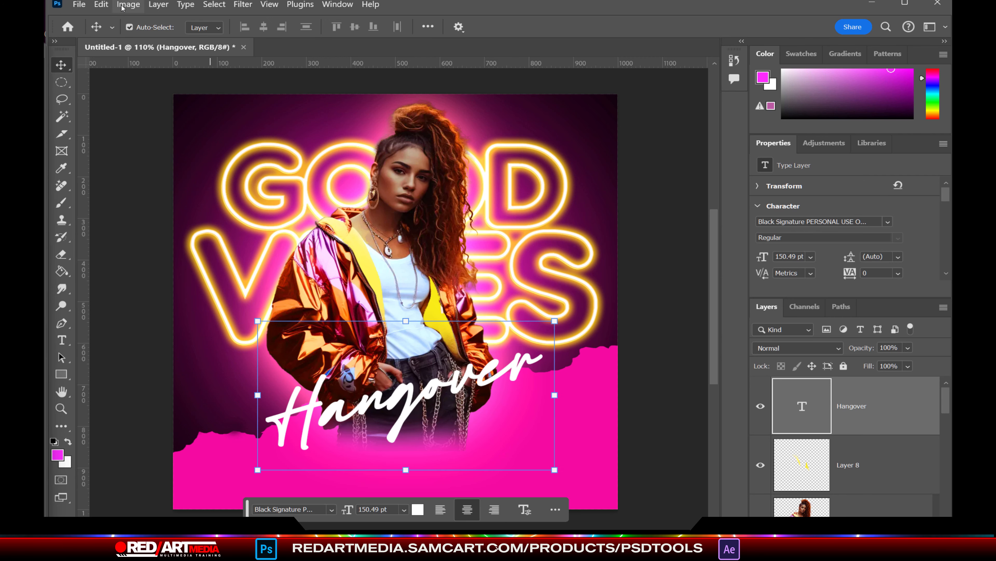
{"action": "left_click", "coordinate": [181, 5]}
Step: Give 'Hangover' a warm yellow-orange Outer Glow after trying yellow and magenta-pink
{"action": "mouse_move", "coordinate": [159, 4]}
{"action": "mouse_move", "coordinate": [220, 127]}
{"action": "left_click", "coordinate": [331, 243]}
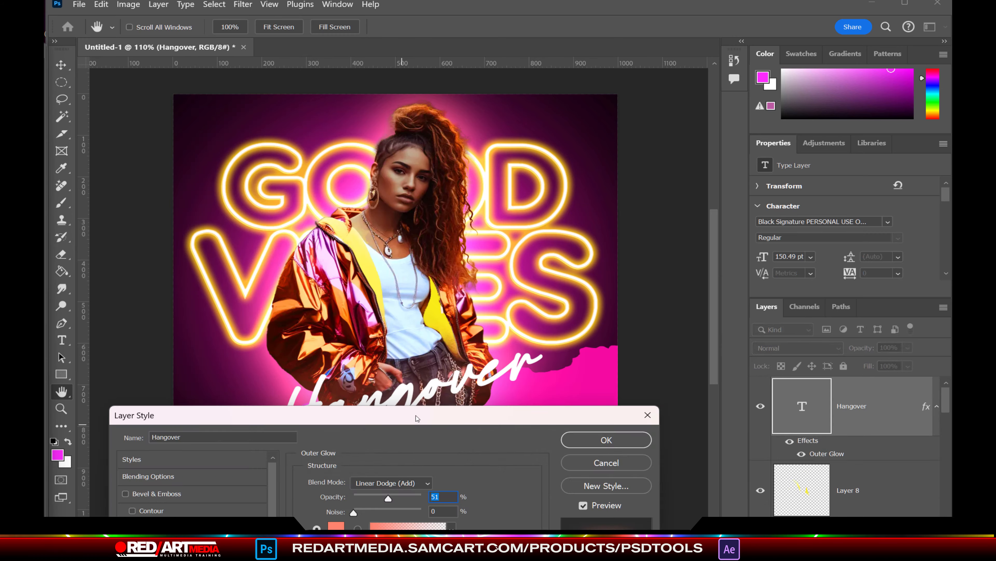
{"action": "left_click_drag", "start_coordinate": [416, 422], "coordinate": [338, 460]}
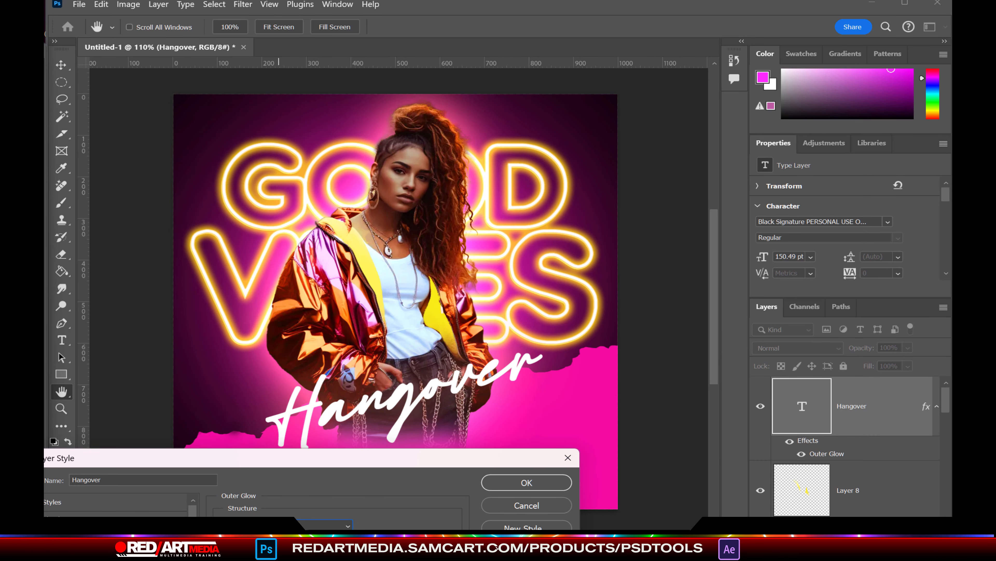
{"action": "left_click", "coordinate": [271, 560]}
{"action": "left_click", "coordinate": [312, 560]}
{"action": "left_click", "coordinate": [411, 431]}
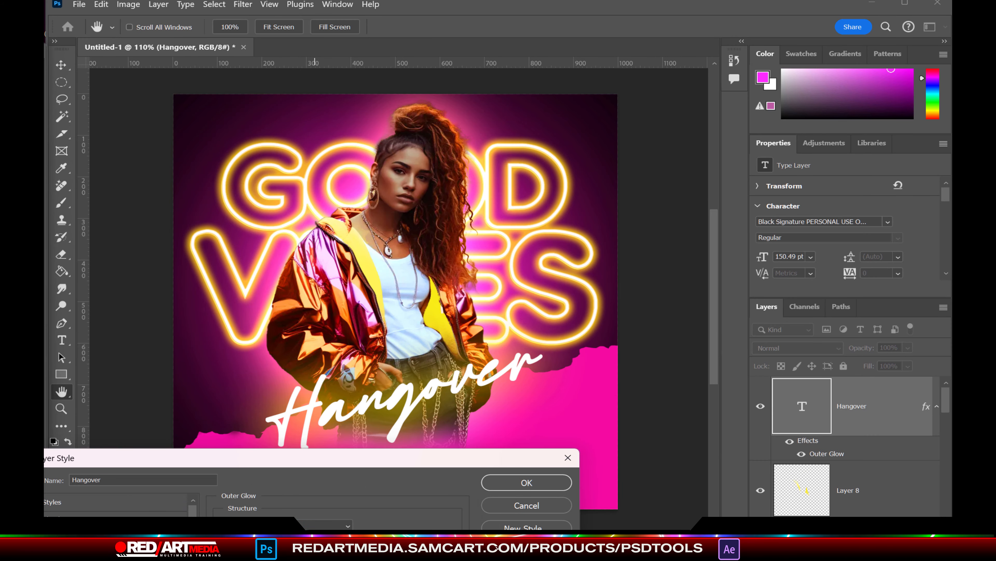
{"action": "left_click_drag", "start_coordinate": [314, 457], "coordinate": [313, 485]}
{"action": "left_click", "coordinate": [269, 560]}
{"action": "left_click", "coordinate": [262, 528]}
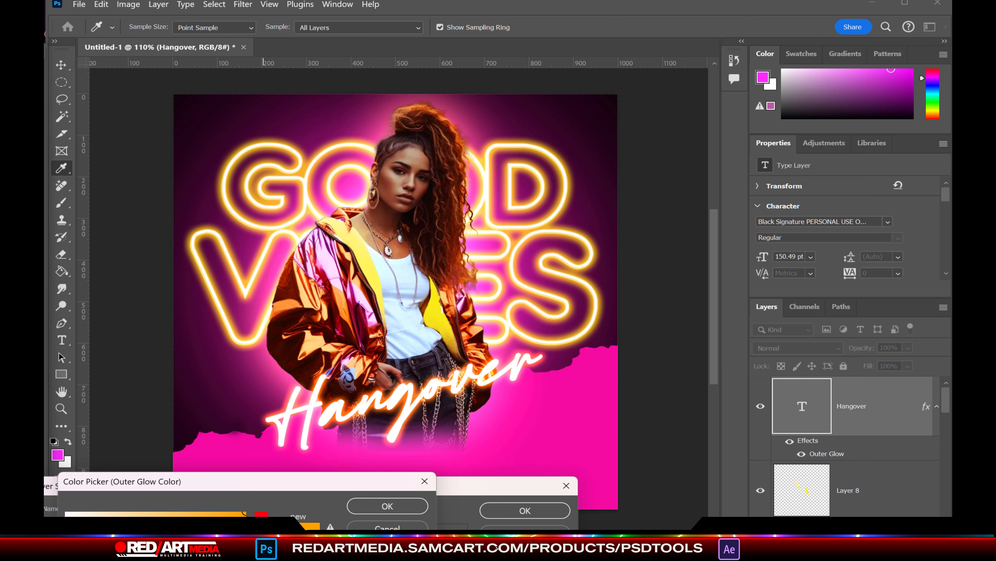
{"action": "left_click", "coordinate": [379, 526]}
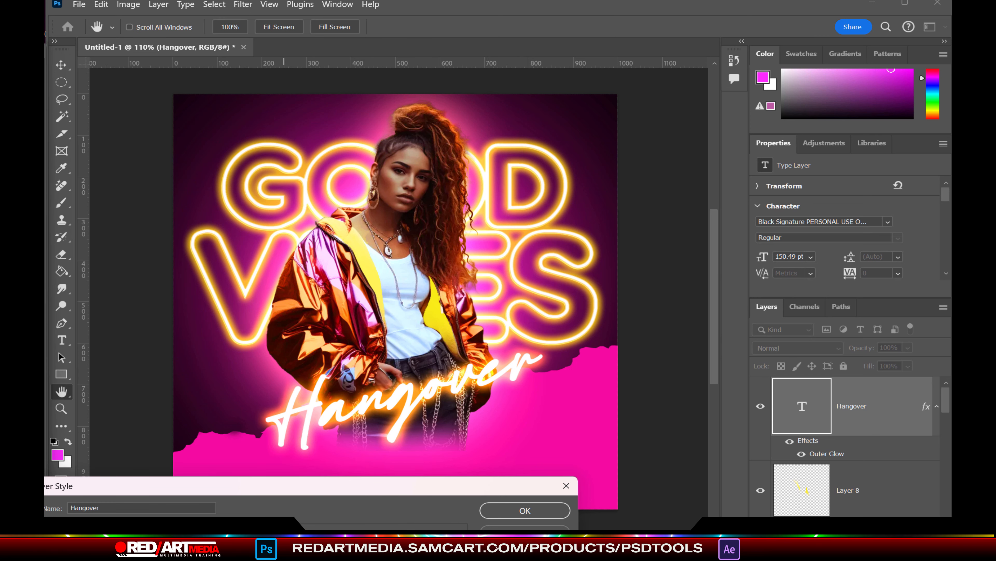
{"action": "left_click", "coordinate": [518, 511]}
Step: Start a new NIGHT text layer at the poster's top left
{"action": "key", "text": "v"}
{"action": "key", "text": "t"}
{"action": "left_click", "coordinate": [201, 115]}
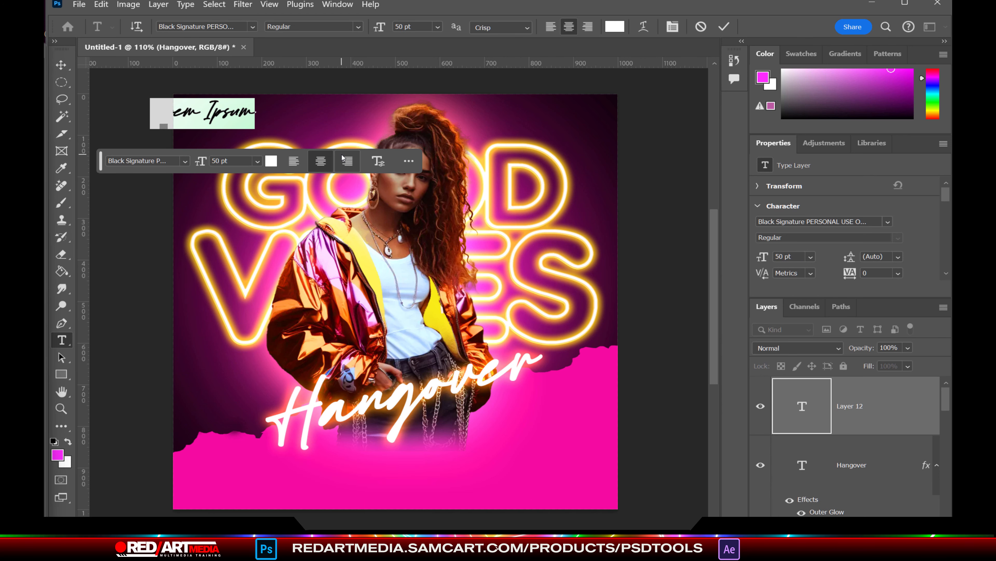
{"action": "type", "text": "NIGHT"}
{"action": "key", "text": "ctrl+a"}
Step: Set NIGHT to yellow NexaBlack and move it right and down into the poster
{"action": "left_click", "coordinate": [157, 161]}
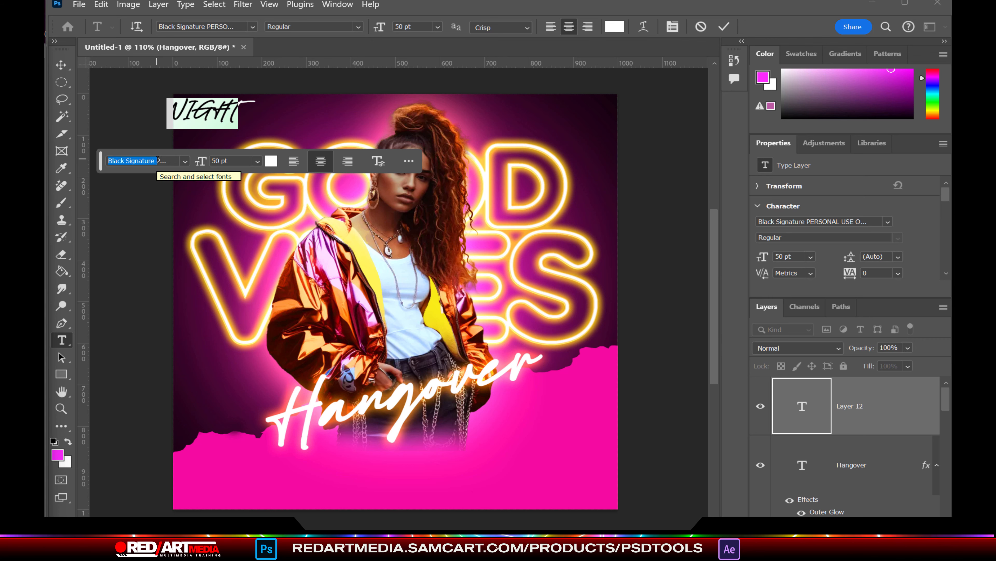
{"action": "type", "text": "NEXA"}
{"action": "key", "text": "Delete"}
{"action": "key", "text": "Delete"}
{"action": "key", "text": "Delete"}
{"action": "key", "text": "Delete"}
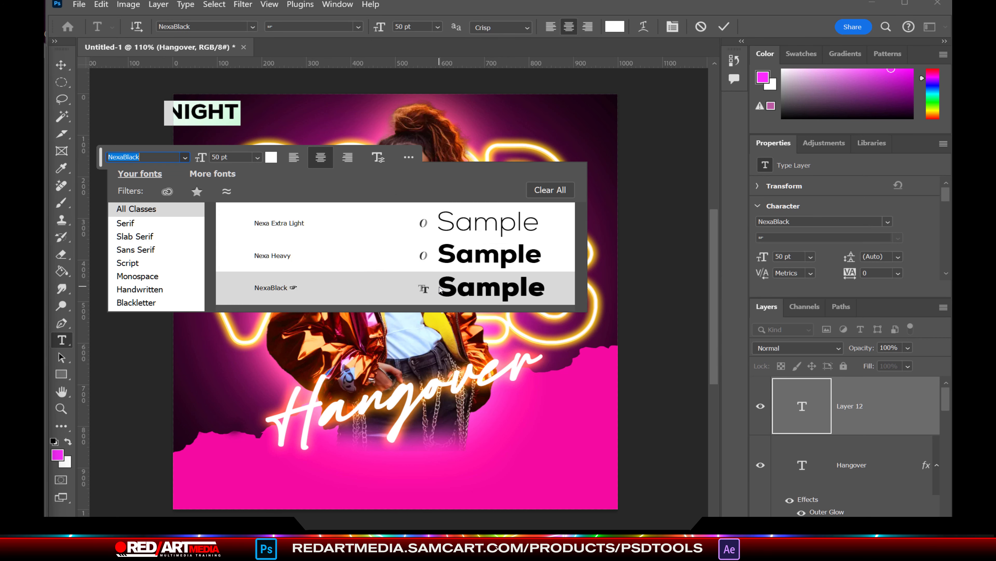
{"action": "left_click", "coordinate": [274, 288]}
{"action": "left_click", "coordinate": [58, 454]}
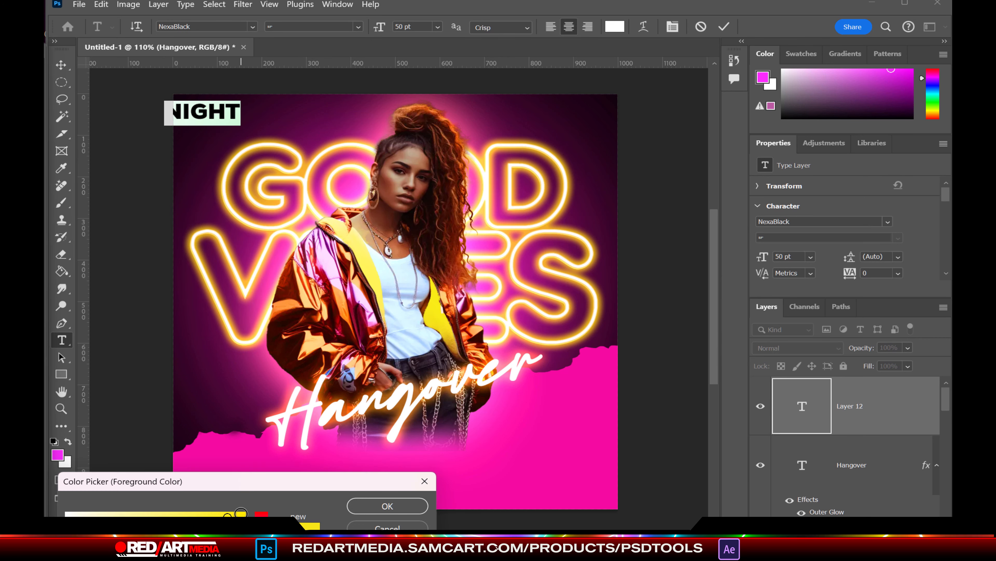
{"action": "key", "text": "Return"}
{"action": "left_click", "coordinate": [61, 65]}
{"action": "left_click_drag", "start_coordinate": [208, 114], "coordinate": [230, 123]}
Step: Append CLUB after NIGHT and colour the CLUB letters pink
{"action": "key", "text": "t"}
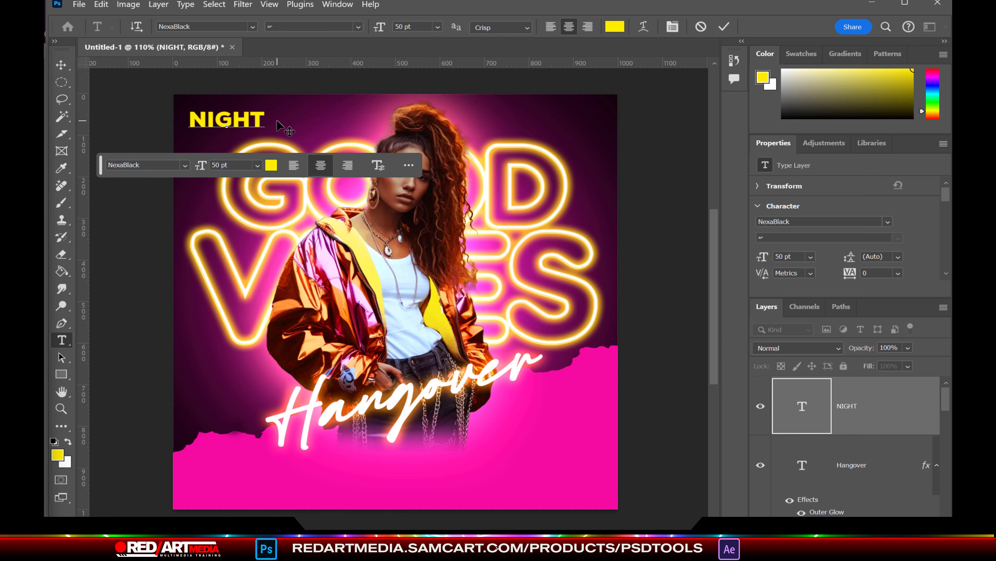
{"action": "left_click", "coordinate": [275, 119]}
{"action": "type", "text": "CLUB"}
{"action": "left_click", "coordinate": [615, 27]}
{"action": "mouse_move", "coordinate": [308, 119]}
{"action": "left_mouse_down"}
{"action": "mouse_move", "coordinate": [300, 112]}
{"action": "mouse_move", "coordinate": [323, 112]}
{"action": "mouse_move", "coordinate": [297, 113]}
{"action": "left_mouse_up"}
{"action": "left_click", "coordinate": [394, 504]}
{"action": "left_click", "coordinate": [61, 65]}
Step: Shrink NIGHTCLUB to 39.12 pt, duplicate it, and move the copy top-right
{"action": "key", "text": "Return"}
{"action": "left_click_drag", "start_coordinate": [888, 426], "coordinate": [908, 515]}
{"action": "left_click_drag", "start_coordinate": [249, 114], "coordinate": [562, 111]}
{"action": "left_click", "coordinate": [62, 340]}
{"action": "left_click", "coordinate": [614, 27]}
Step: Make the copy's dollar sign pink, type 25, break CLUB onto a second line, and enlarge it
{"action": "left_click", "coordinate": [353, 462]}
{"action": "left_click", "coordinate": [397, 506]}
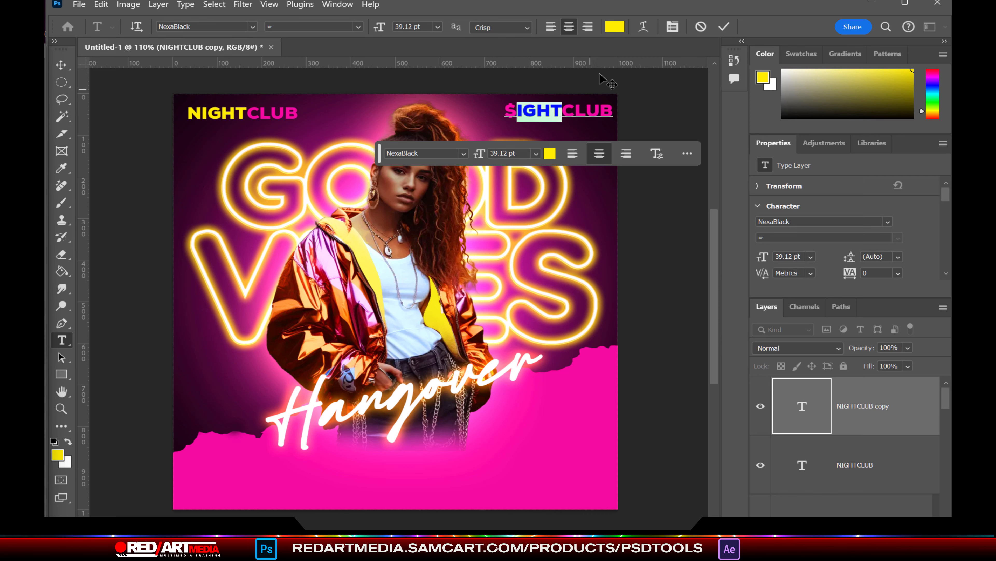
{"action": "type", "text": "25"}
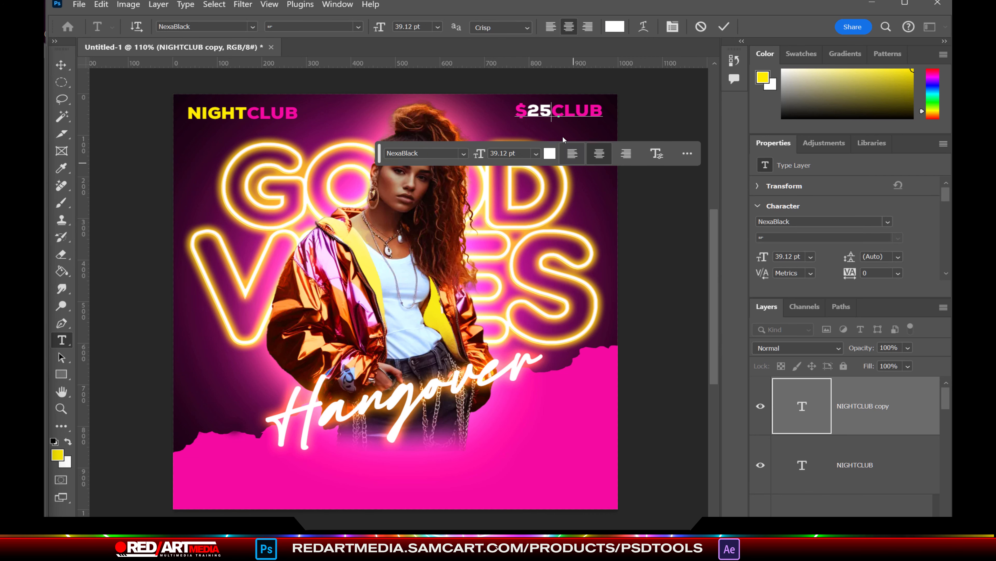
{"action": "key", "text": "Return"}
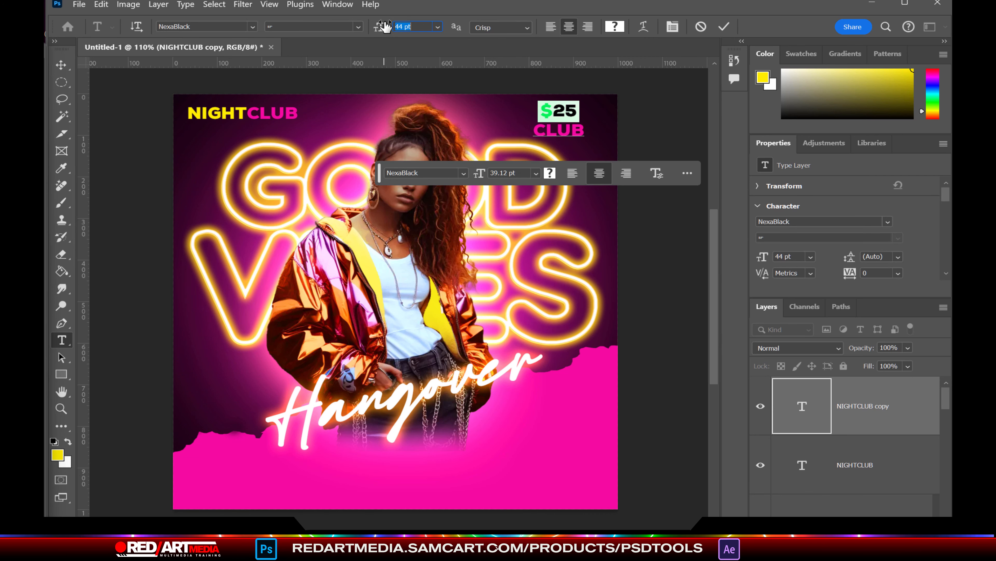
{"action": "left_click_drag", "start_coordinate": [386, 27], "coordinate": [394, 29]}
{"action": "left_click", "coordinate": [61, 65]}
{"action": "left_click_drag", "start_coordinate": [559, 118], "coordinate": [569, 120]}
Step: Colour the price text yellow, tighten leading to 36 pt, and replace CLUB with ENTRY
{"action": "left_click", "coordinate": [62, 340]}
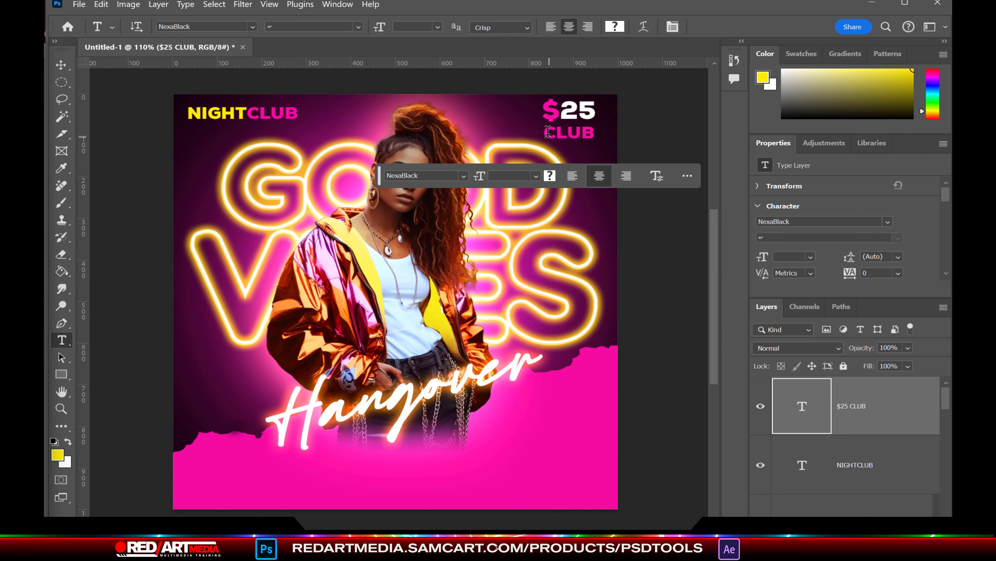
{"action": "left_click", "coordinate": [550, 176]}
{"action": "left_click", "coordinate": [232, 114]}
{"action": "key", "text": "Return"}
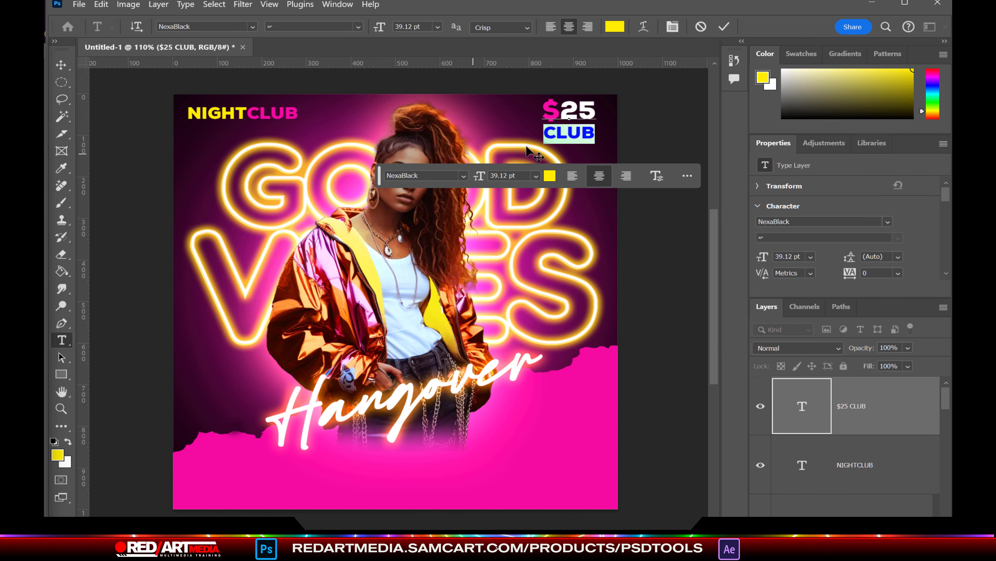
{"action": "left_click", "coordinate": [643, 26]}
{"action": "key", "text": "Escape"}
{"action": "left_click", "coordinate": [672, 26]}
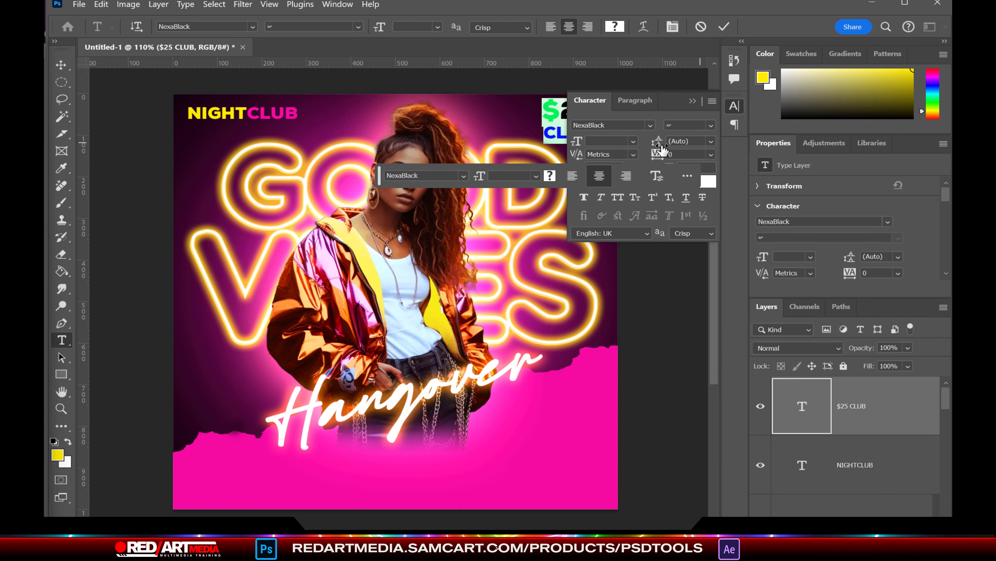
{"action": "left_click_drag", "start_coordinate": [660, 143], "coordinate": [544, 129]}
{"action": "left_click", "coordinate": [692, 101]}
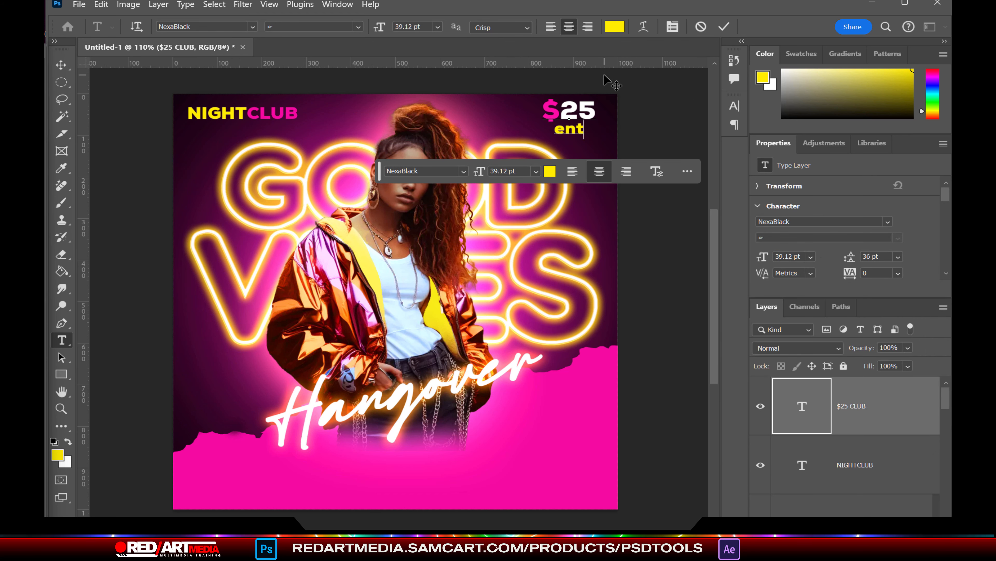
{"action": "key", "text": "BackSpace"}
{"action": "key", "text": "BackSpace"}
{"action": "key", "text": "BackSpace"}
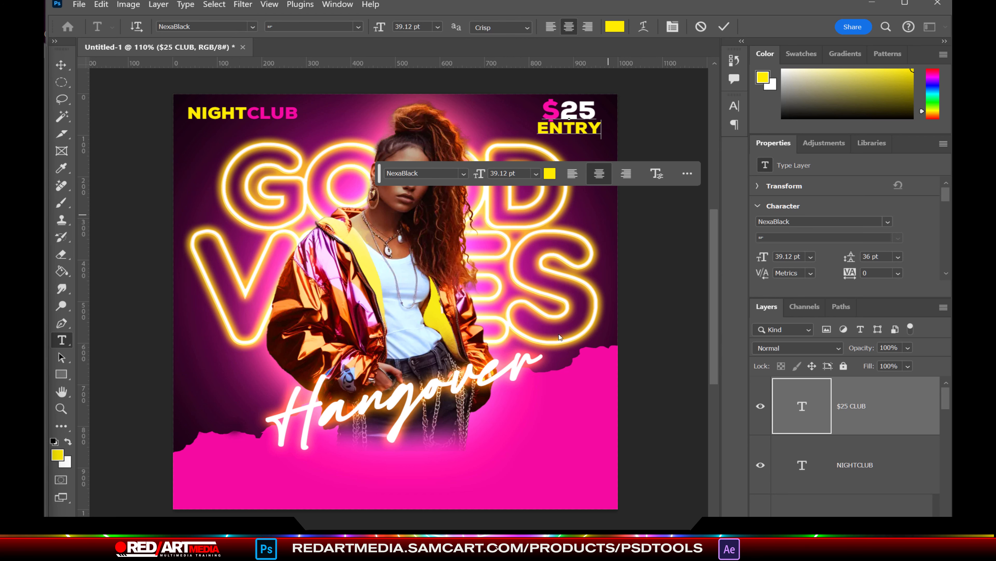
{"action": "key", "text": "ctrl+Return"}
{"action": "left_click", "coordinate": [515, 410], "text": "ctrl"}
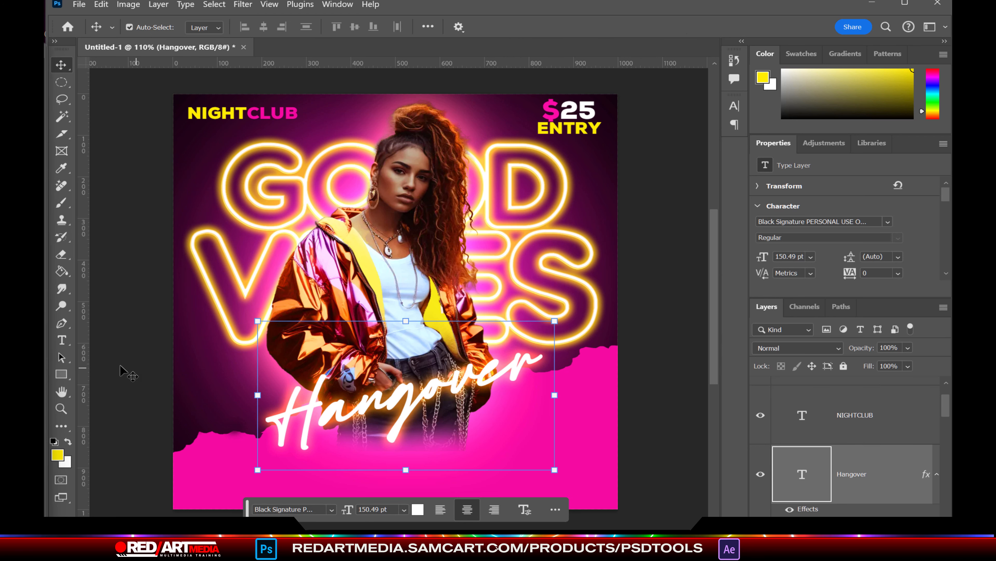
Step: Add a MAY text layer at the lower right in Bebas Regular
{"action": "left_click", "coordinate": [61, 340]}
{"action": "left_click", "coordinate": [532, 479]}
{"action": "type", "text": "MAY"}
{"action": "left_click_drag", "start_coordinate": [575, 471], "coordinate": [461, 440]}
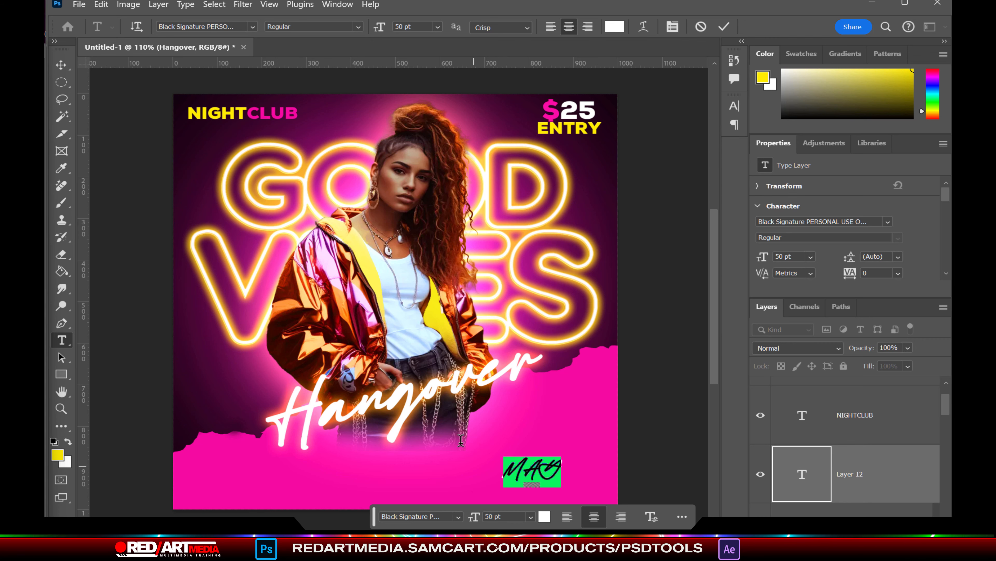
{"action": "left_click", "coordinate": [203, 26]}
{"action": "type", "text": "Bebas"}
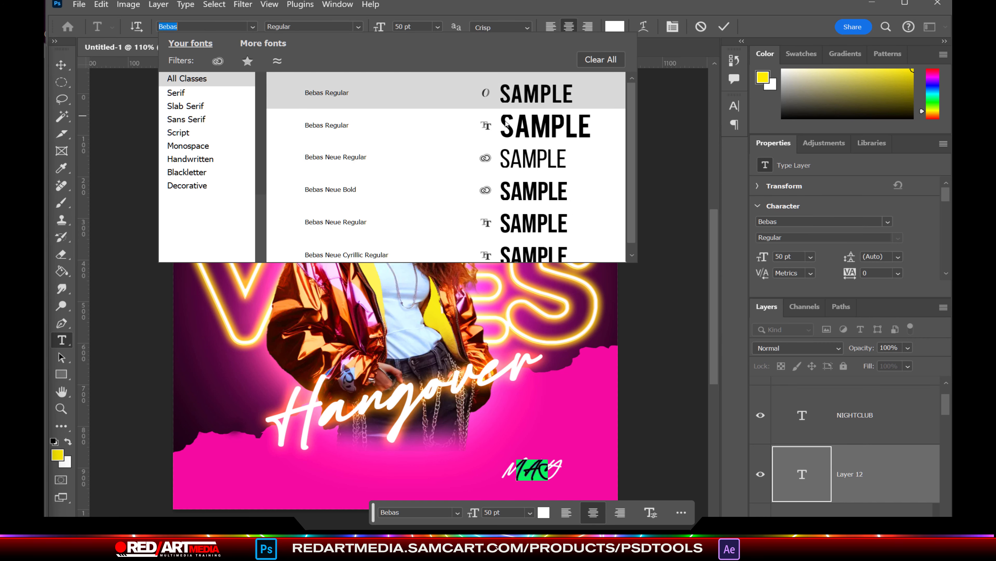
{"action": "left_click", "coordinate": [506, 125]}
{"action": "left_click", "coordinate": [647, 31]}
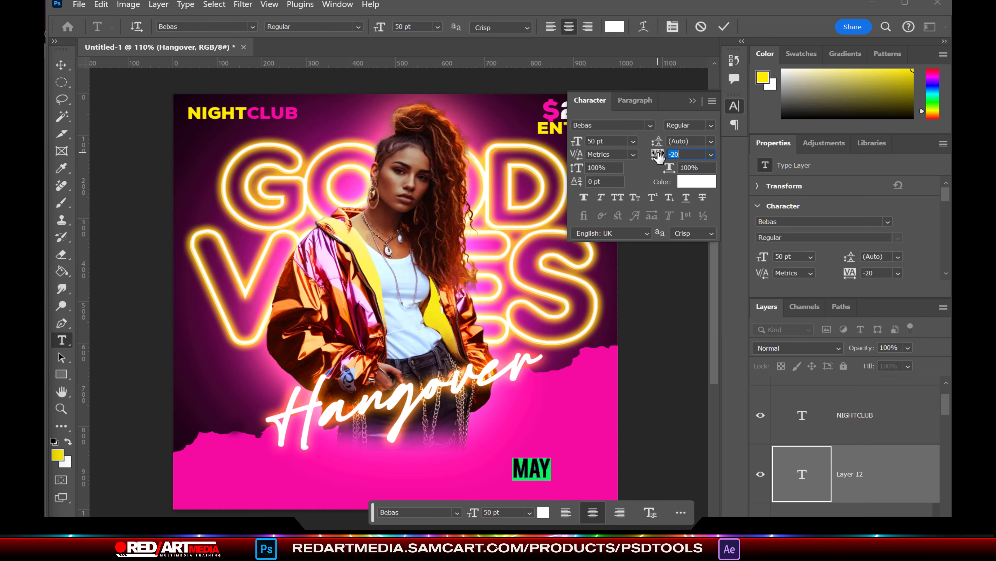
{"action": "key", "text": "ctrl+Return"}
Step: Enlarge MAY, move it up and right, and set tracking to -100
{"action": "key", "text": "ctrl+t"}
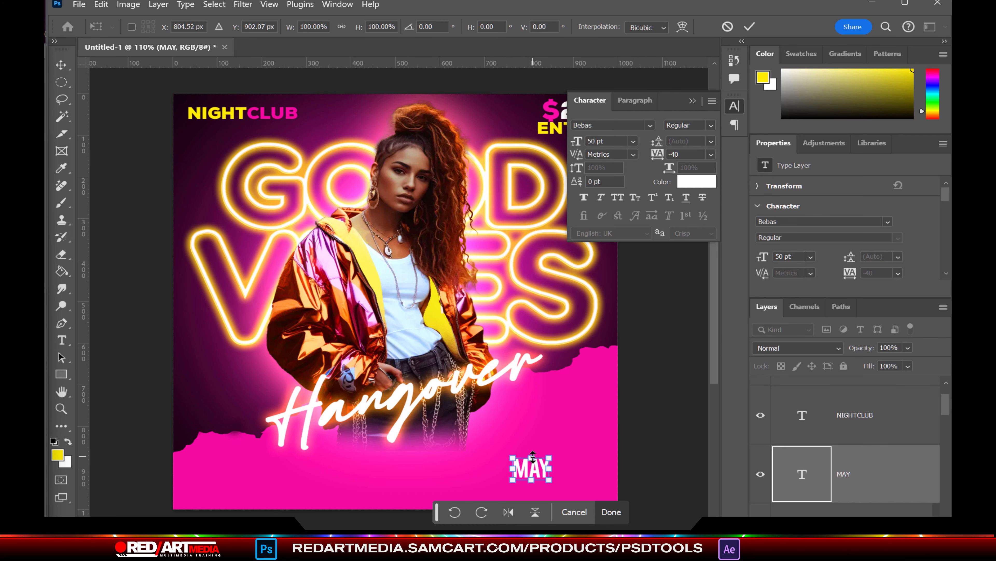
{"action": "left_click_drag", "start_coordinate": [533, 456], "coordinate": [532, 442]}
{"action": "left_click_drag", "start_coordinate": [537, 461], "coordinate": [565, 407]}
{"action": "key", "text": "Return"}
{"action": "left_click", "coordinate": [62, 340]}
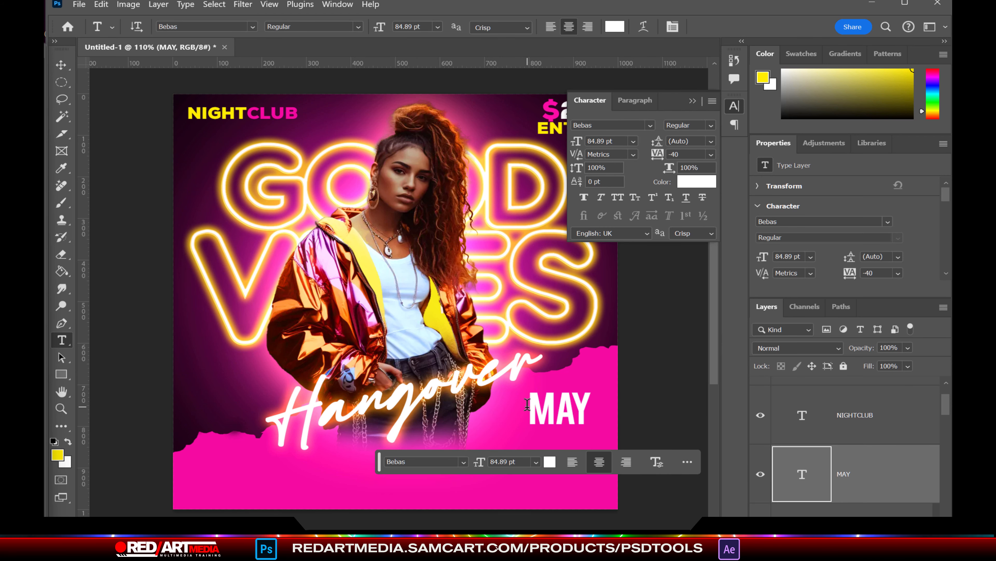
{"action": "double_click", "coordinate": [527, 405]}
{"action": "left_click_drag", "start_coordinate": [667, 153], "coordinate": [661, 155]}
{"action": "left_click", "coordinate": [599, 412]}
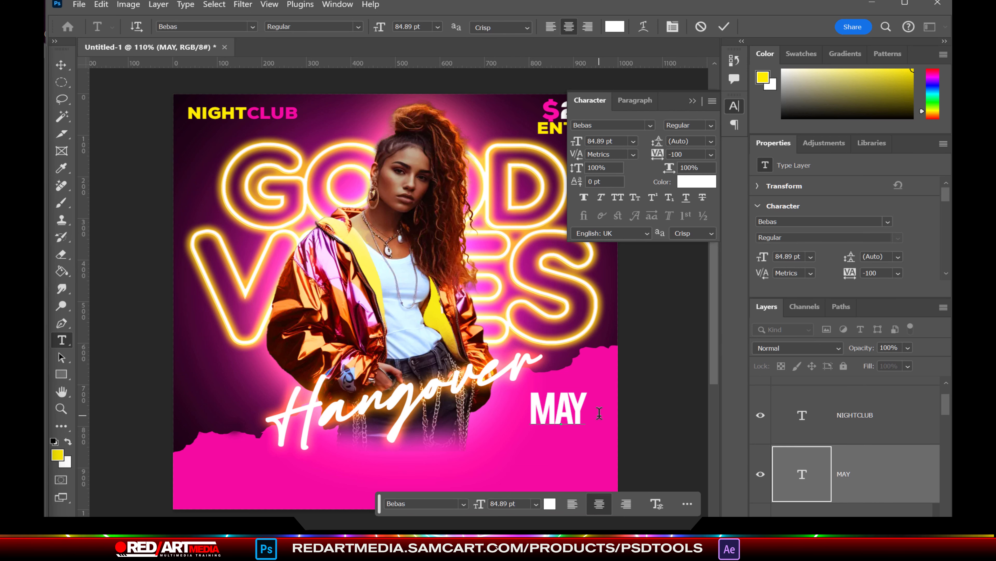
Step: Colour the 27TH line yellow sampled from NIGHT and shrink it slightly
{"action": "left_click_drag", "start_coordinate": [593, 451], "coordinate": [501, 441]}
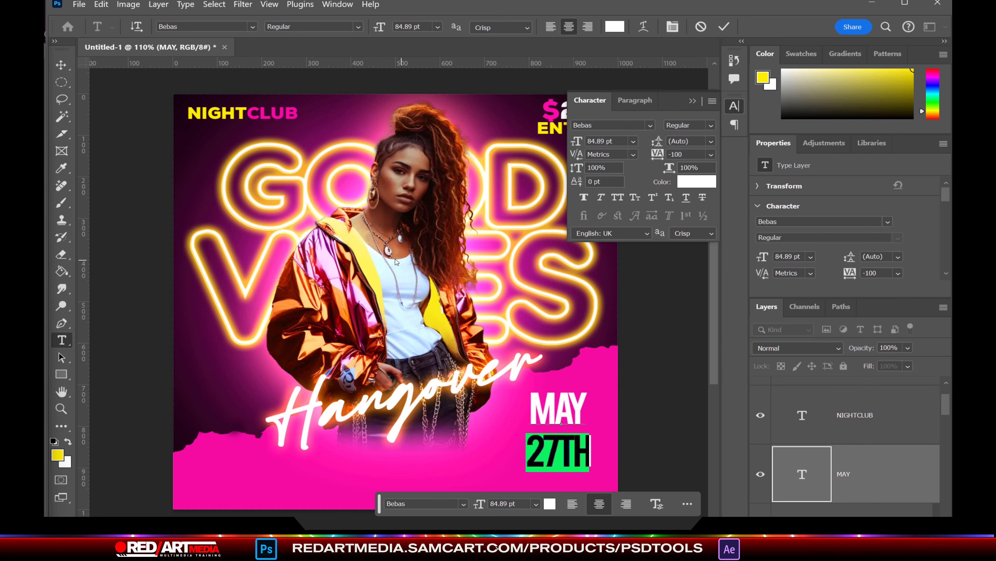
{"action": "left_click", "coordinate": [702, 183]}
{"action": "left_click", "coordinate": [209, 113]}
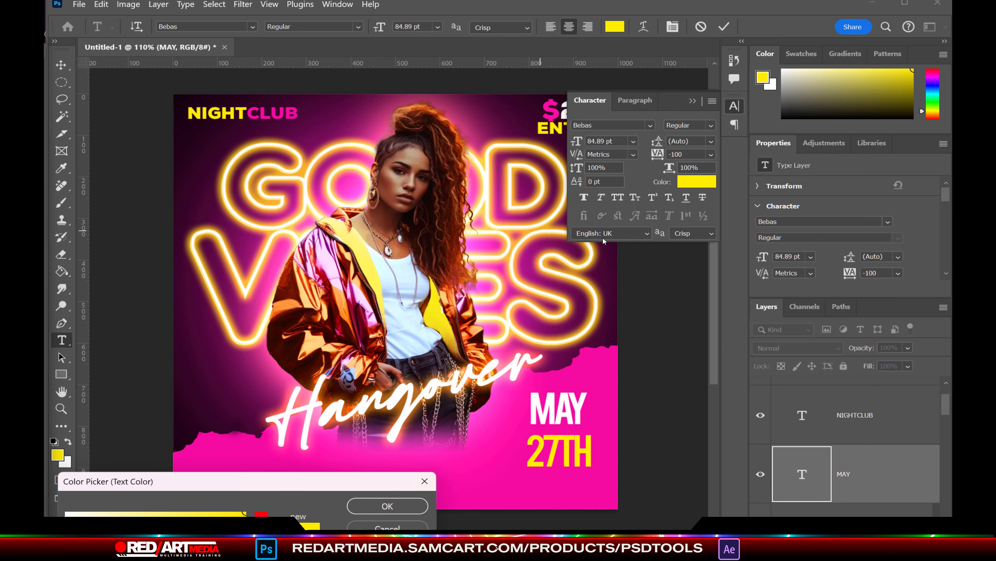
{"action": "left_click", "coordinate": [387, 505]}
{"action": "key", "text": "ctrl+a"}
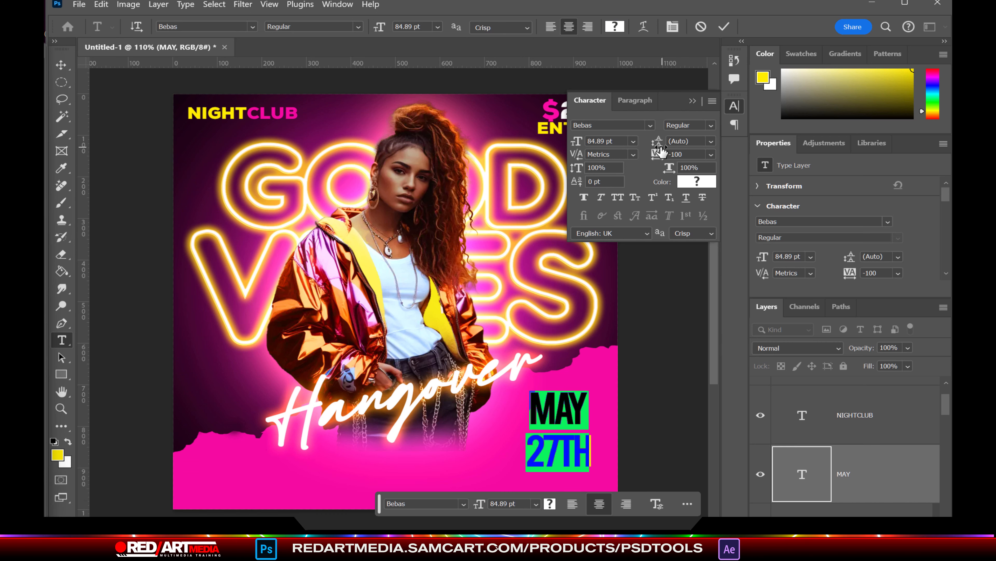
{"action": "left_click_drag", "start_coordinate": [645, 146], "coordinate": [644, 146]}
{"action": "double_click", "coordinate": [558, 442]}
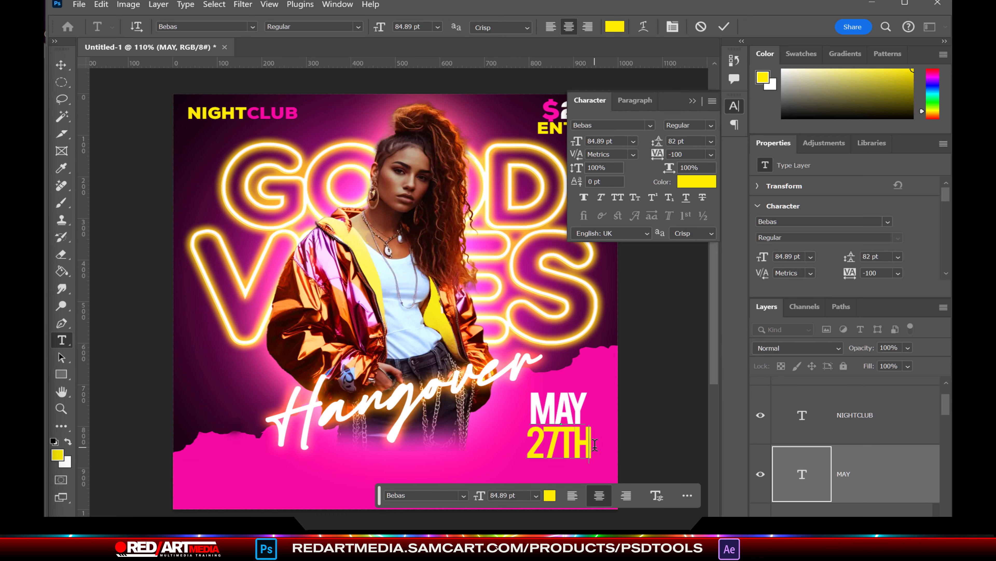
{"action": "left_click_drag", "start_coordinate": [578, 146], "coordinate": [576, 148]}
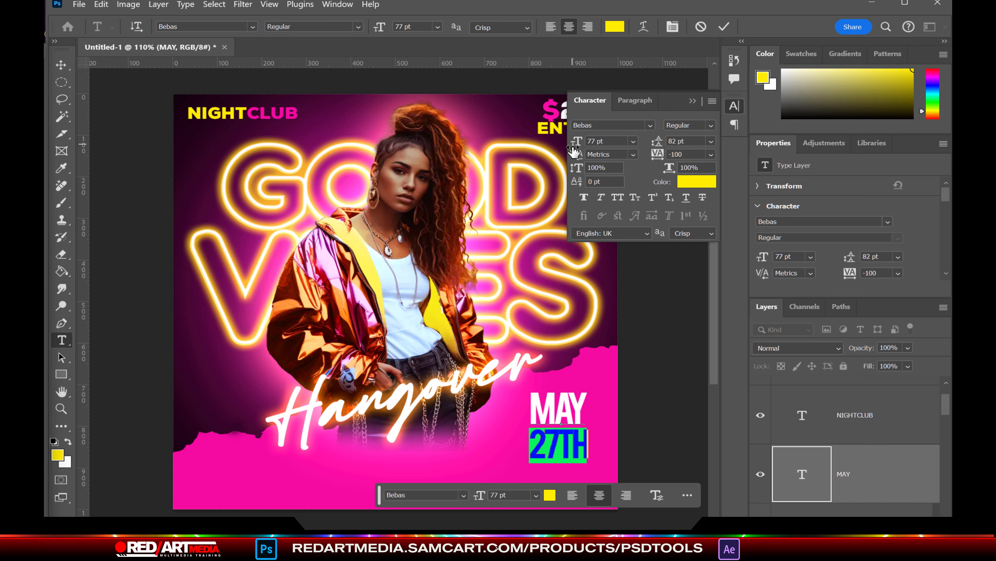
Step: Set the date's leading to 74 pt, reposition it, and nudge Hangover slightly down
{"action": "left_click", "coordinate": [593, 450]}
{"action": "key", "text": "ctrl+a"}
{"action": "left_click_drag", "start_coordinate": [661, 142], "coordinate": [653, 143]}
{"action": "left_click", "coordinate": [60, 64]}
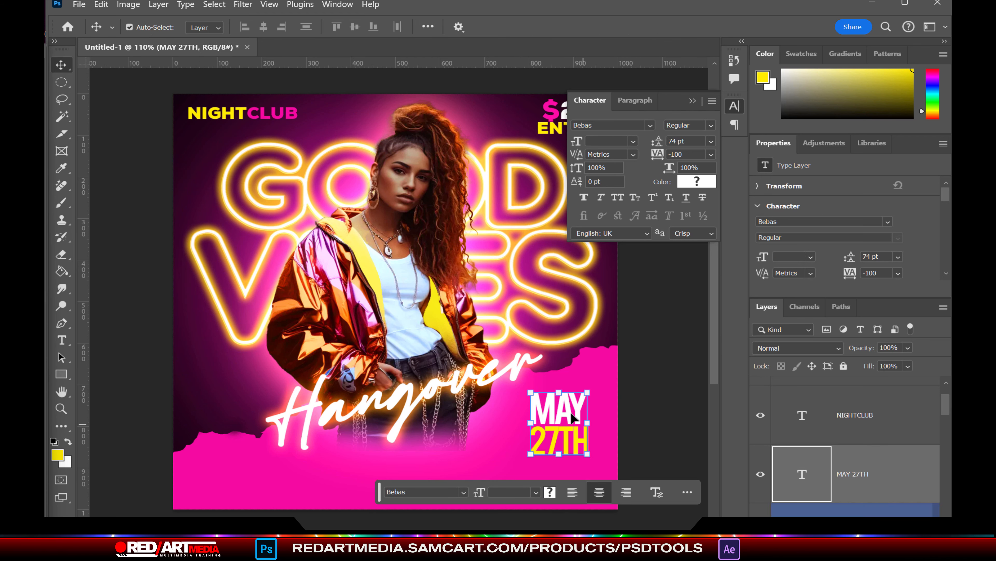
{"action": "mouse_move", "coordinate": [571, 416]}
{"action": "left_mouse_down"}
{"action": "mouse_move", "coordinate": [600, 346]}
{"action": "mouse_move", "coordinate": [583, 402]}
{"action": "left_mouse_up"}
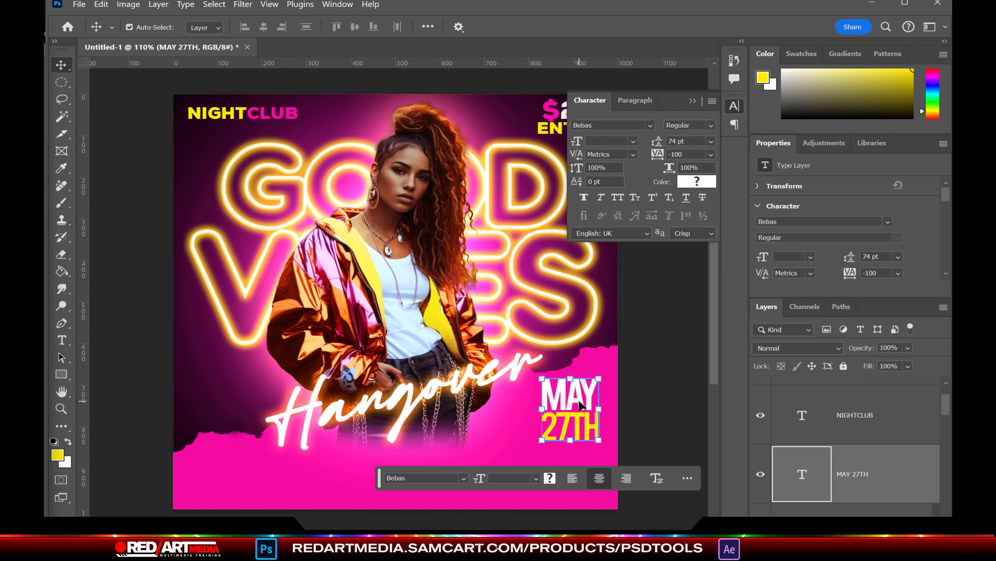
{"action": "left_click", "coordinate": [429, 268]}
{"action": "left_click_drag", "start_coordinate": [494, 351], "coordinate": [495, 361]}
Step: Add HOSTED BY in NexaBlack at the lower left, sized 34 pt
{"action": "key", "text": "t"}
{"action": "left_click", "coordinate": [312, 416]}
{"action": "left_click", "coordinate": [254, 27]}
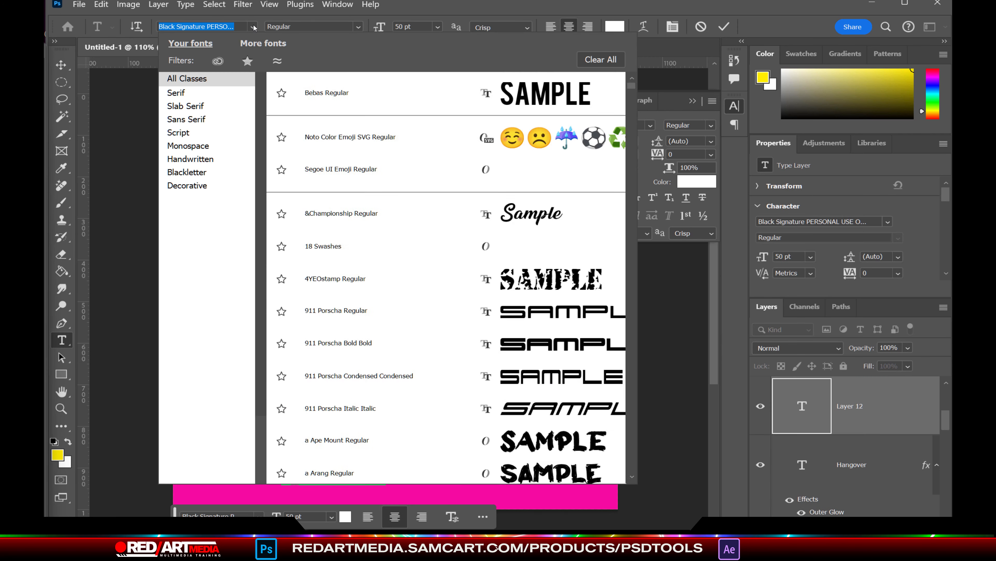
{"action": "left_click_drag", "start_coordinate": [631, 114], "coordinate": [638, 65]}
{"action": "left_click", "coordinate": [230, 24]}
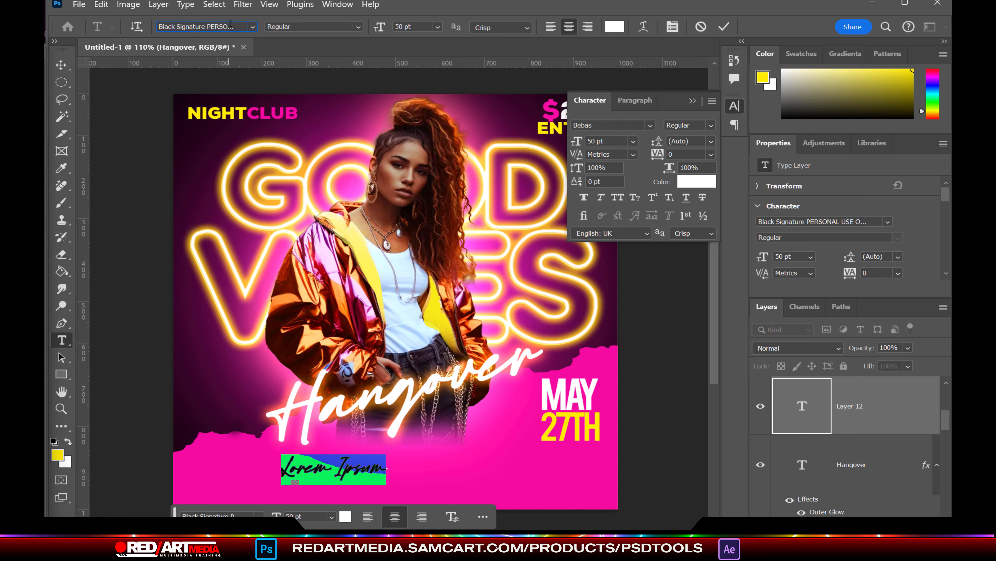
{"action": "type", "text": "nexa"}
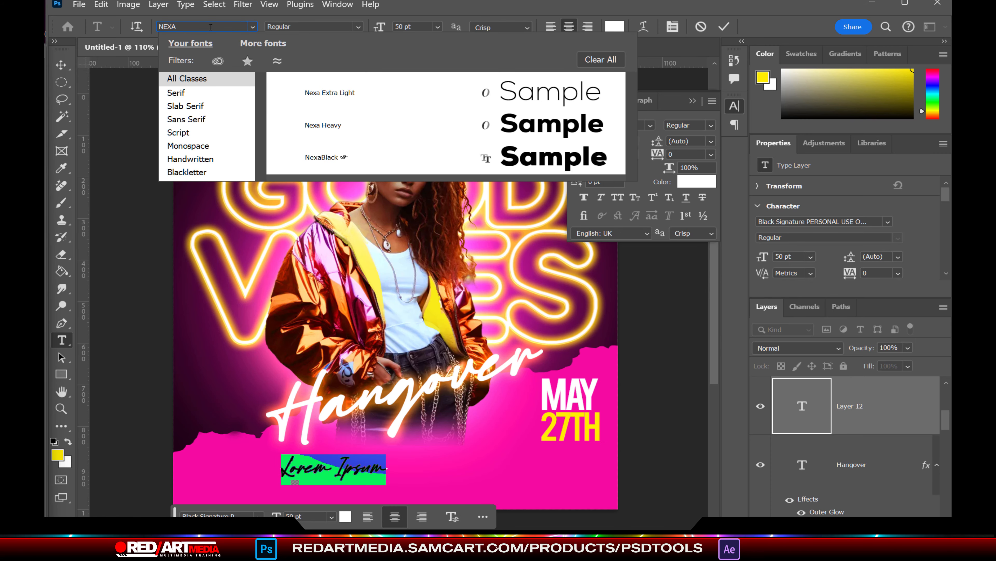
{"action": "left_click", "coordinate": [526, 161]}
{"action": "type", "text": "HOSTED BY"}
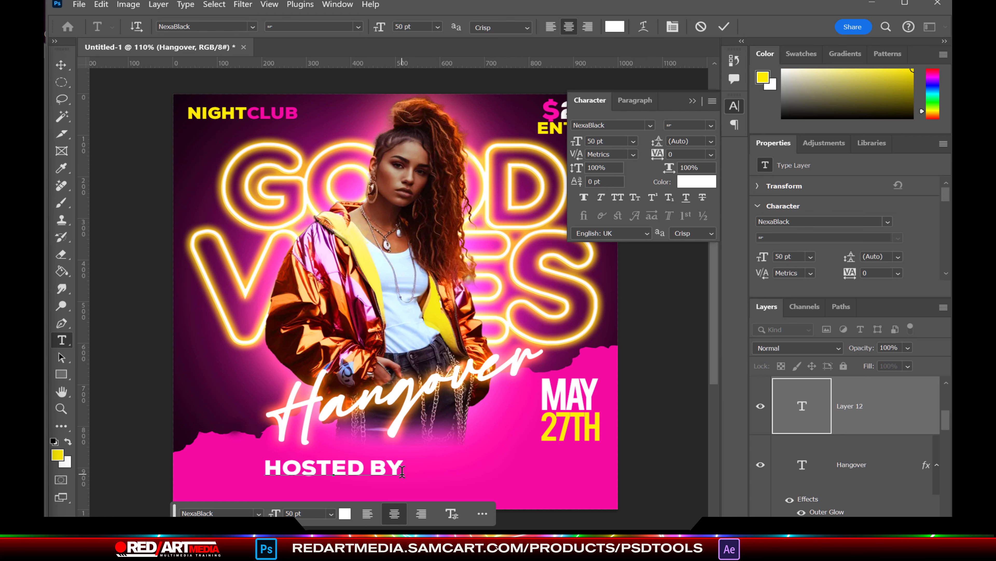
{"action": "key", "text": "ctrl+a"}
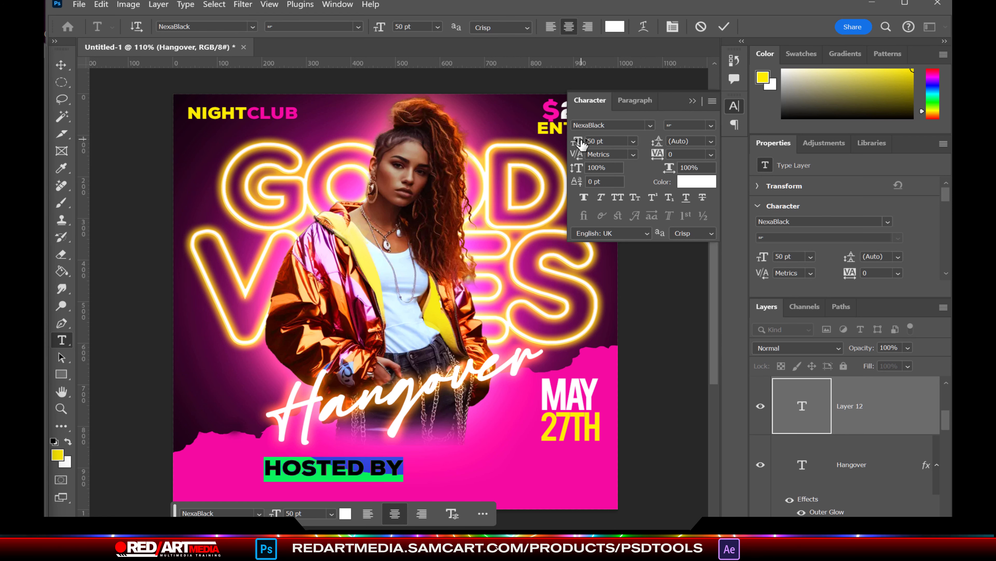
{"action": "left_click_drag", "start_coordinate": [582, 145], "coordinate": [569, 151]}
{"action": "left_click", "coordinate": [61, 65]}
Step: Nudge HOSTED BY upward and shrink it to about 21 pt
{"action": "key", "text": "ctrl+a"}
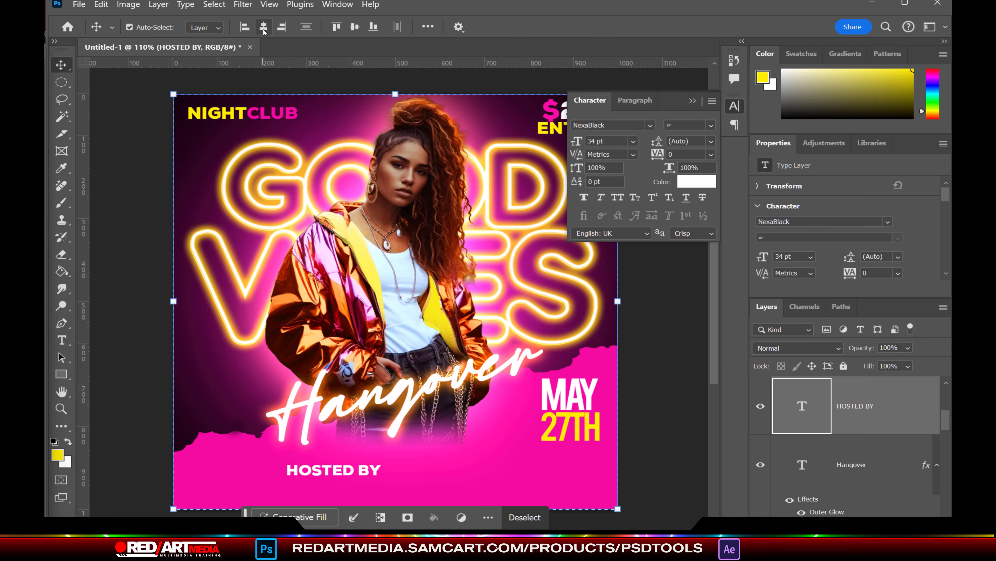
{"action": "key", "text": "ctrl+d"}
{"action": "key", "text": "shift+Up"}
{"action": "key", "text": "shift+Up"}
{"action": "key", "text": "shift+Up"}
{"action": "key", "text": "shift+Up"}
{"action": "left_click_drag", "start_coordinate": [414, 450], "coordinate": [607, 427]}
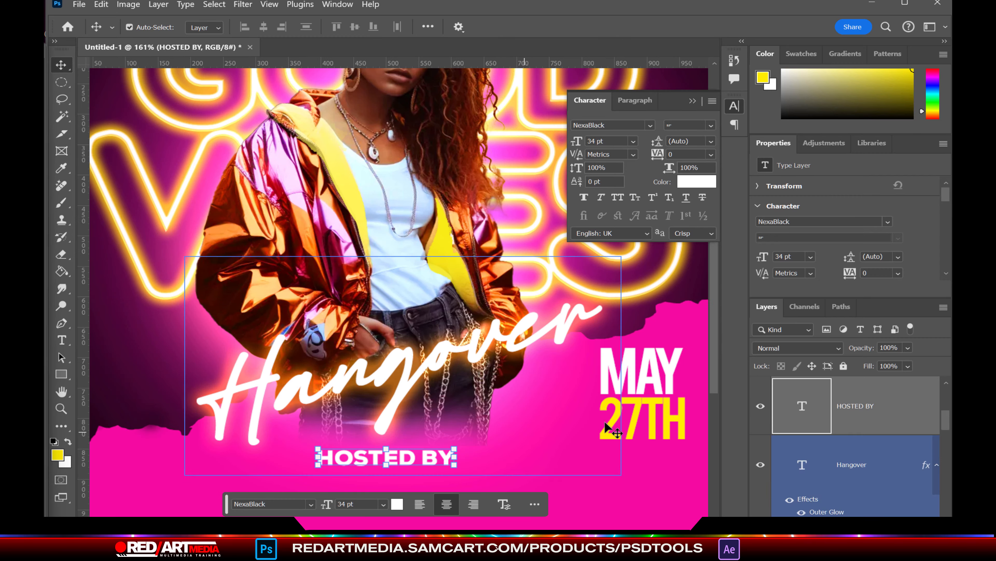
{"action": "scroll", "coordinate": [380, 404], "scroll_direction": "down", "scroll_amount": 2}
{"action": "left_click_drag", "start_coordinate": [386, 405], "coordinate": [387, 398]}
{"action": "left_click", "coordinate": [60, 65]}
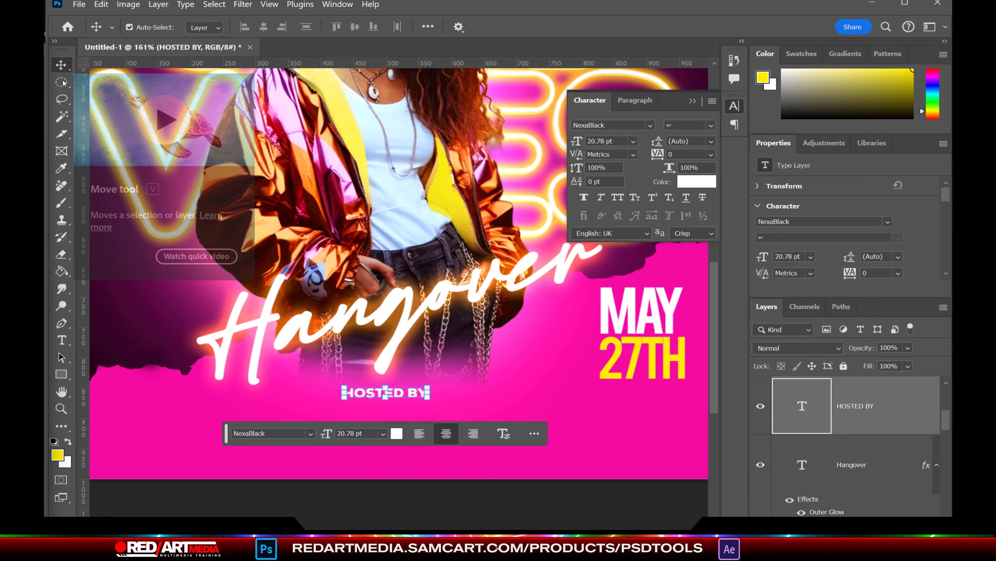
Step: Type the host's name on a second line at 65 pt with 51 pt leading
{"action": "left_click", "coordinate": [61, 340]}
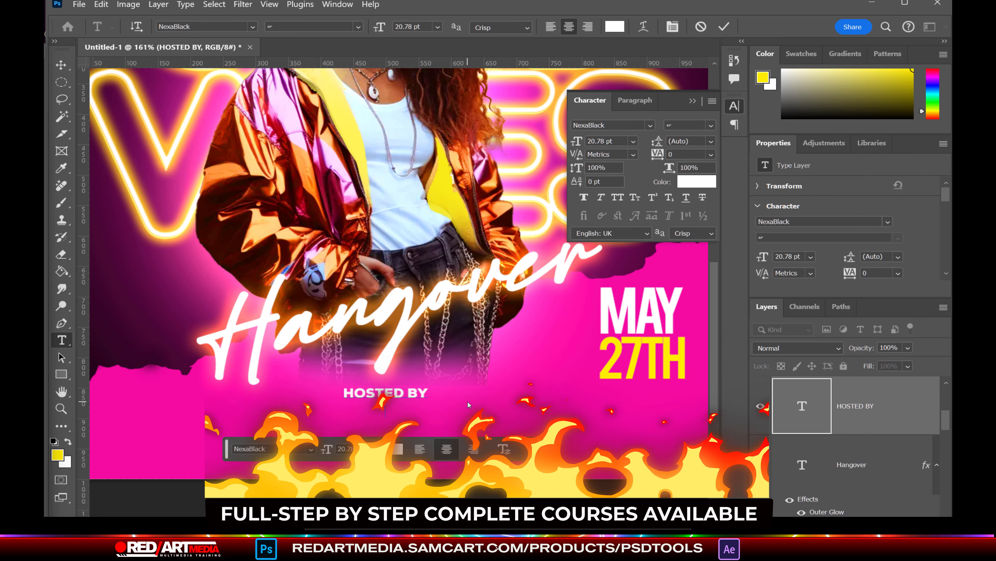
{"action": "key", "text": "Return"}
{"action": "type", "text": "rebeka"}
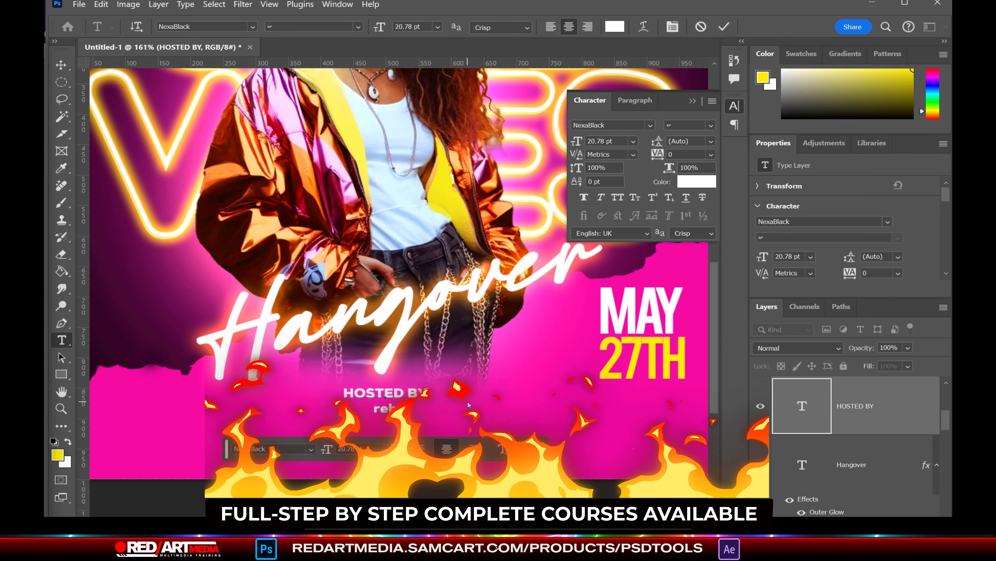
{"action": "key", "text": "BackSpace"}
{"action": "key", "text": "BackSpace"}
{"action": "key", "text": "BackSpace"}
{"action": "key", "text": "BackSpace"}
{"action": "key", "text": "BackSpace"}
{"action": "key", "text": "BackSpace"}
{"action": "type", "text": "REBEKA.S"}
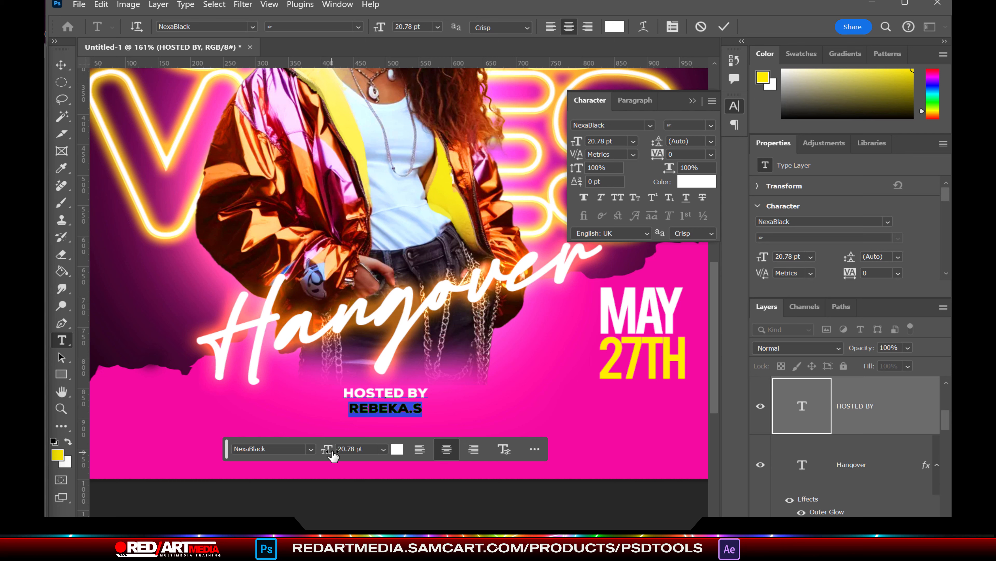
{"action": "left_click_drag", "start_coordinate": [332, 456], "coordinate": [414, 479]}
{"action": "left_click_drag", "start_coordinate": [660, 144], "coordinate": [637, 146]}
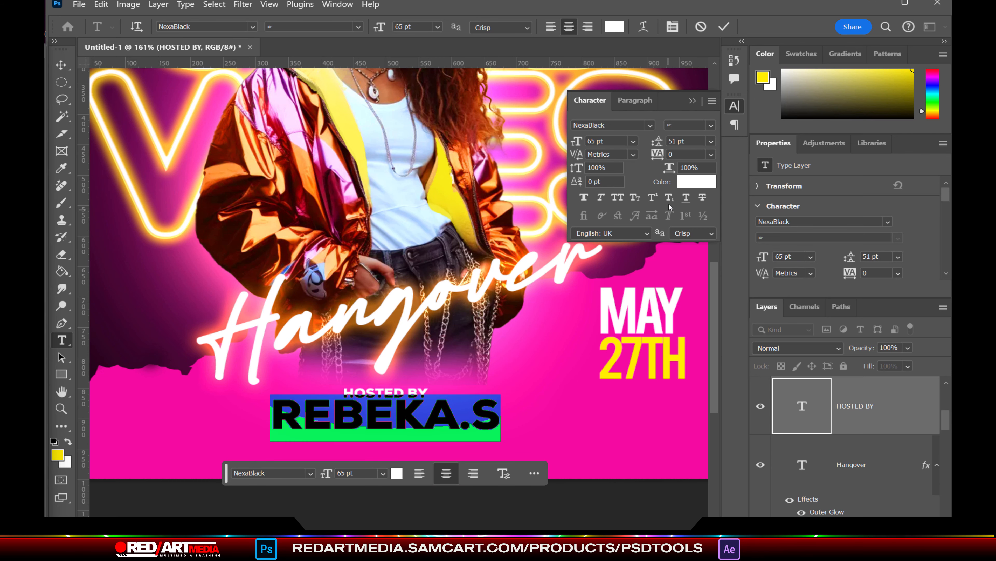
Step: Colour the host's name with the poster's yellow and shift it slightly up and right
{"action": "left_click", "coordinate": [696, 182]}
{"action": "left_click", "coordinate": [633, 345]}
{"action": "left_click", "coordinate": [376, 506]}
{"action": "key", "text": "ctrl+Return"}
{"action": "key", "text": "v"}
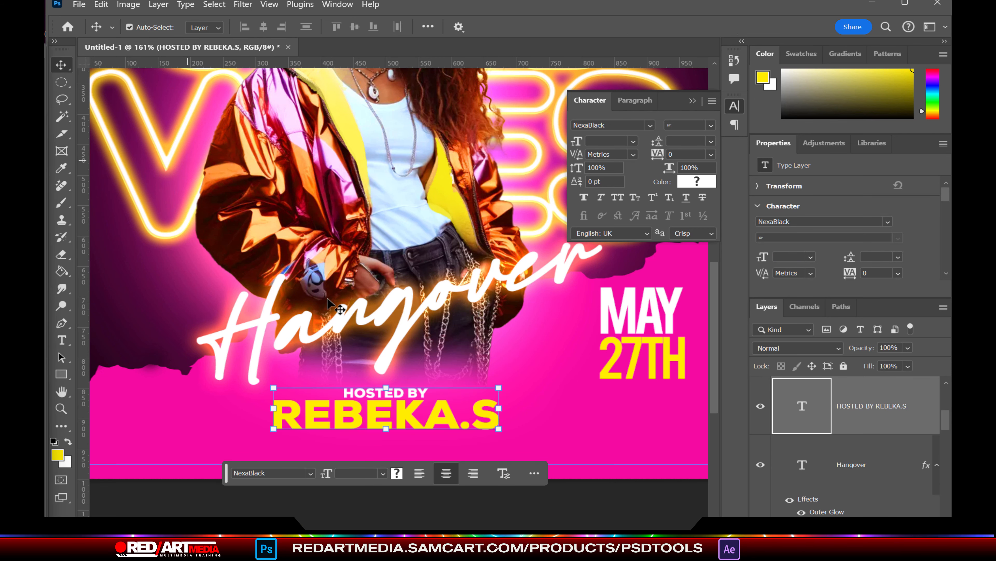
{"action": "left_click_drag", "start_coordinate": [400, 413], "coordinate": [408, 399]}
{"action": "double_click", "coordinate": [902, 406]}
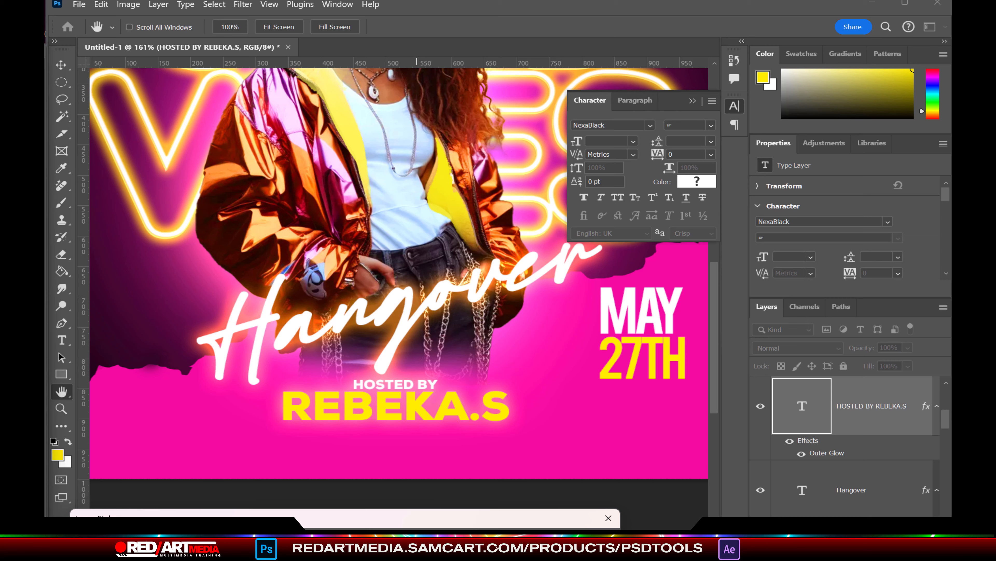
Step: Apply an Outer Glow in a light orange sampled from the poster, then zoom out
{"action": "left_click", "coordinate": [215, 410]}
{"action": "left_click", "coordinate": [266, 175]}
{"action": "left_click", "coordinate": [377, 506]}
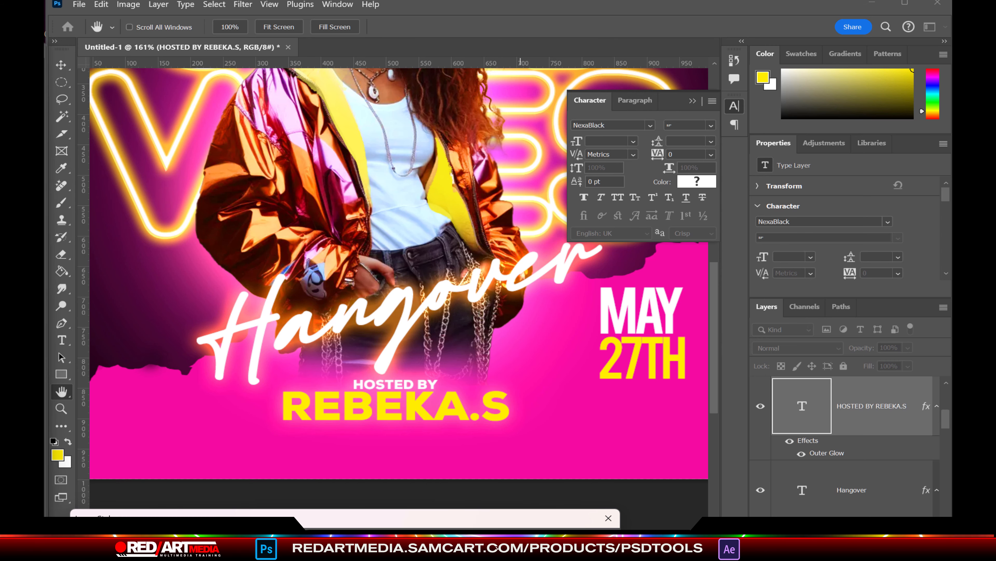
{"action": "key", "text": "Return"}
{"action": "scroll", "coordinate": [530, 441], "scroll_direction": "down", "scroll_amount": 3}
{"action": "scroll", "coordinate": [534, 464], "scroll_direction": "down", "scroll_amount": 3}
{"action": "scroll", "coordinate": [399, 222], "scroll_direction": "right", "scroll_amount": 3}
{"action": "scroll", "coordinate": [863, 440], "scroll_direction": "down", "scroll_amount": 5}
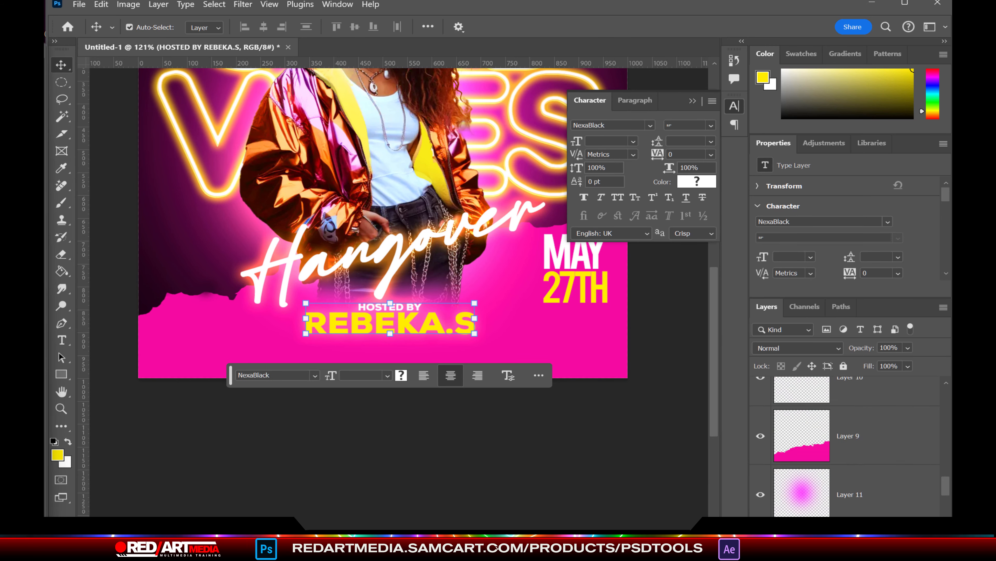
{"action": "scroll", "coordinate": [864, 463], "scroll_direction": "up", "scroll_amount": 1}
{"action": "left_click", "coordinate": [863, 485]}
Step: Create a new layer with the Soft Round brush, undoing a trial yellow stroke
{"action": "key", "text": "ctrl+shift+alt+n"}
{"action": "left_click", "coordinate": [61, 203]}
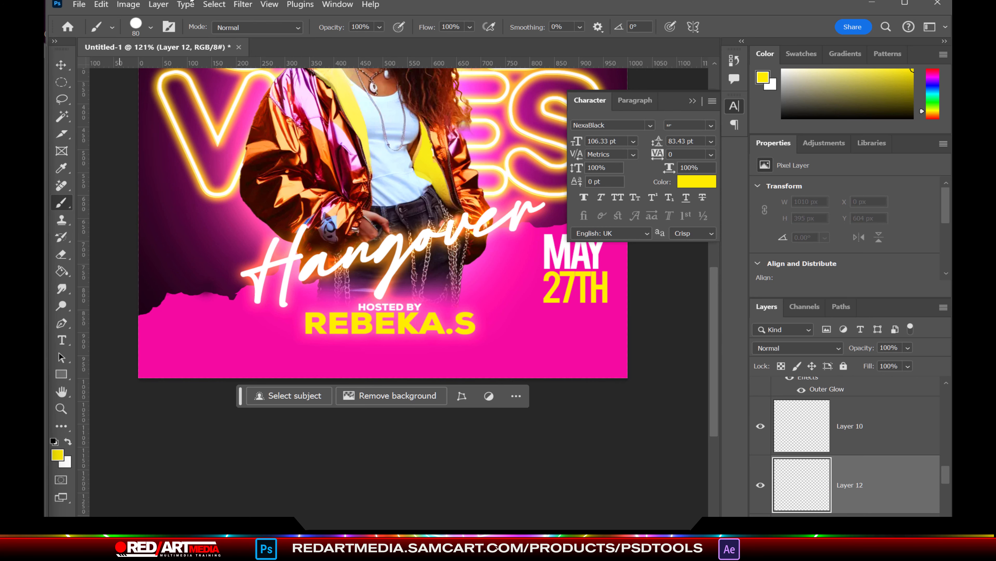
{"action": "left_click", "coordinate": [151, 27]}
{"action": "double_click", "coordinate": [193, 212]}
{"action": "left_click_drag", "start_coordinate": [680, 383], "coordinate": [400, 386]}
{"action": "left_click", "coordinate": [101, 4]}
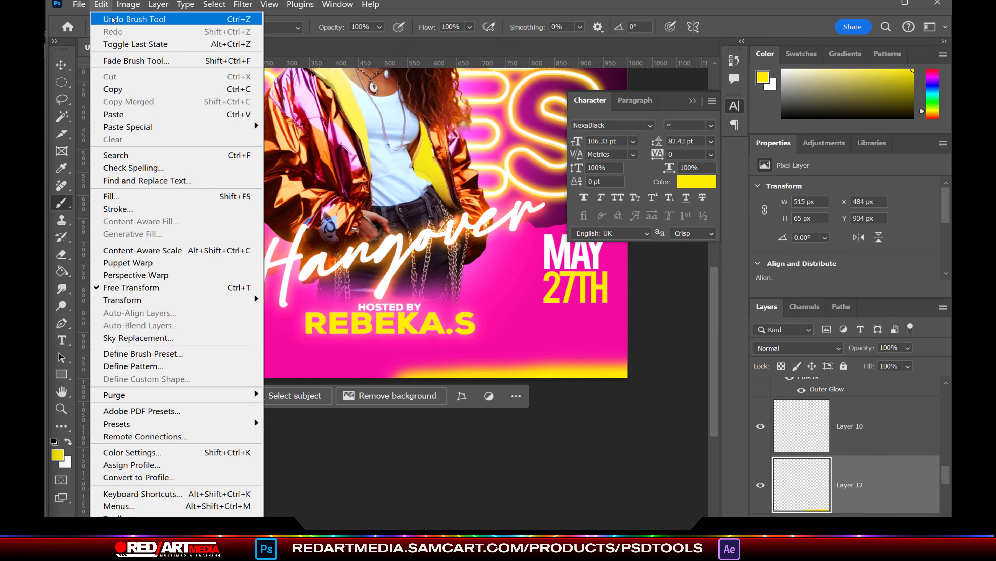
{"action": "left_click", "coordinate": [129, 18]}
Step: Paint a soft black 200 px band along the poster's bottom edge
{"action": "left_click", "coordinate": [57, 454]}
{"action": "left_click", "coordinate": [384, 507]}
{"action": "scroll", "coordinate": [507, 465], "scroll_direction": "down", "scroll_amount": 1}
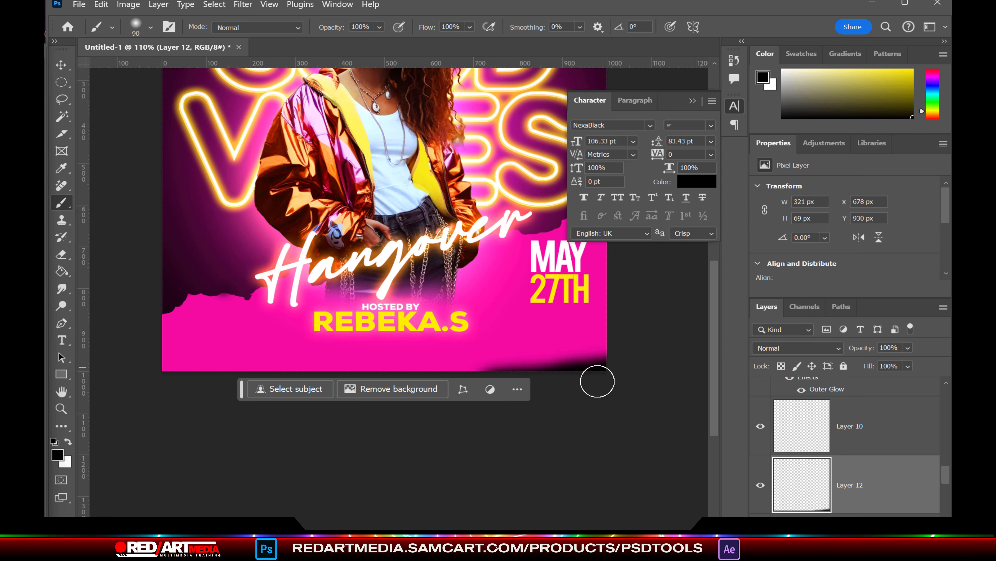
{"action": "scroll", "coordinate": [597, 379], "scroll_direction": "down", "scroll_amount": 3}
{"action": "key", "text": "bracketright"}
{"action": "key", "text": "bracketright"}
{"action": "key", "text": "bracketright"}
{"action": "key", "text": "bracketright"}
{"action": "key", "text": "bracketright"}
{"action": "key", "text": "bracketright"}
{"action": "key", "text": "bracketright"}
{"action": "key", "text": "bracketright"}
{"action": "key", "text": "bracketright"}
{"action": "key", "text": "bracketright"}
{"action": "key", "text": "bracketright"}
{"action": "key", "text": "bracketleft"}
{"action": "key", "text": "bracketleft"}
{"action": "key", "text": "bracketleft"}
{"action": "key", "text": "bracketleft"}
{"action": "key", "text": "bracketleft"}
{"action": "key", "text": "bracketleft"}
{"action": "key", "text": "bracketleft"}
{"action": "key", "text": "bracketleft"}
{"action": "key", "text": "bracketleft"}
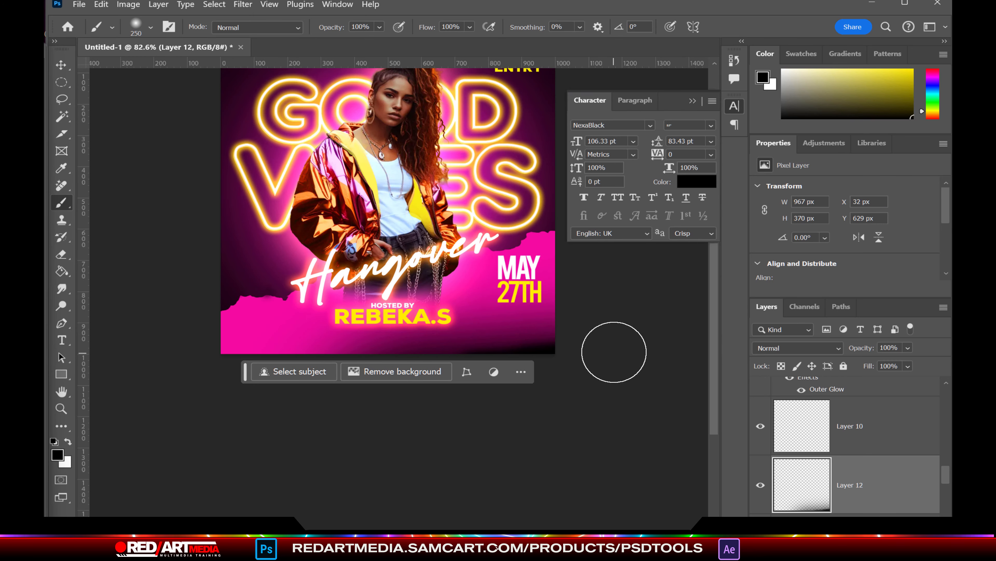
{"action": "left_click_drag", "start_coordinate": [632, 329], "coordinate": [167, 408]}
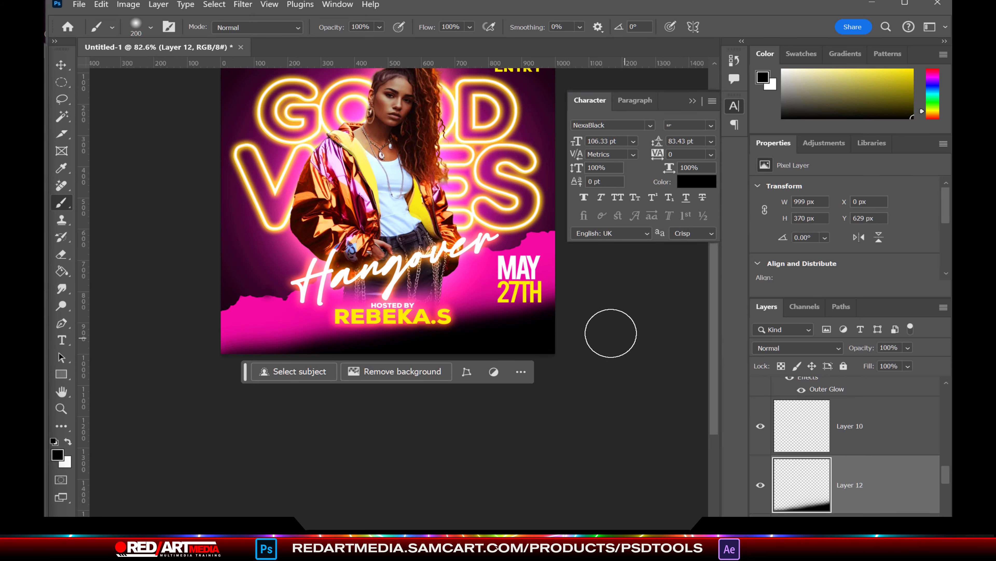
{"action": "key", "text": "bracketright"}
{"action": "key", "text": "bracketright"}
{"action": "scroll", "coordinate": [662, 342], "scroll_direction": "up", "scroll_amount": 1}
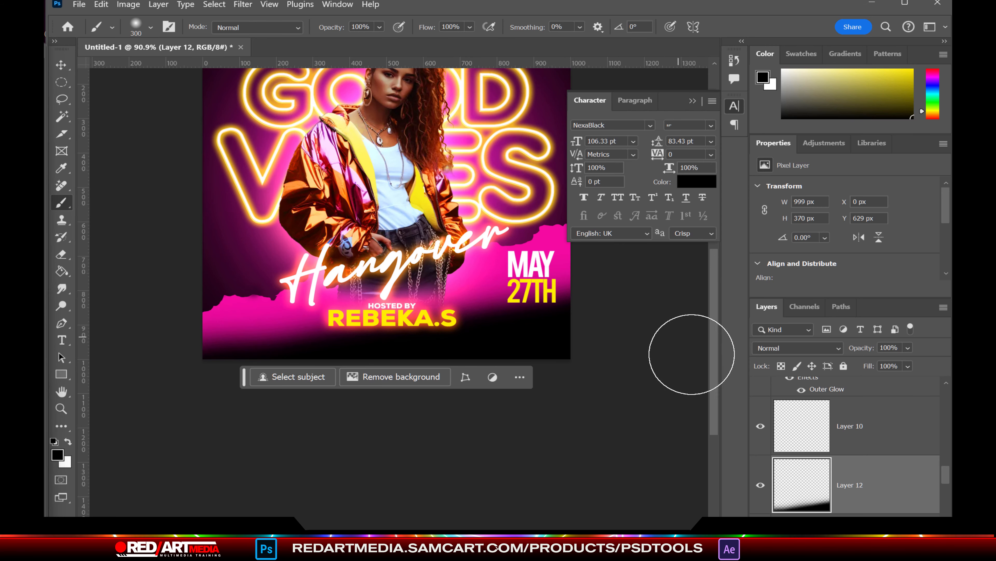
{"action": "scroll", "coordinate": [713, 311], "scroll_direction": "up", "scroll_amount": 3}
{"action": "left_click", "coordinate": [62, 340]}
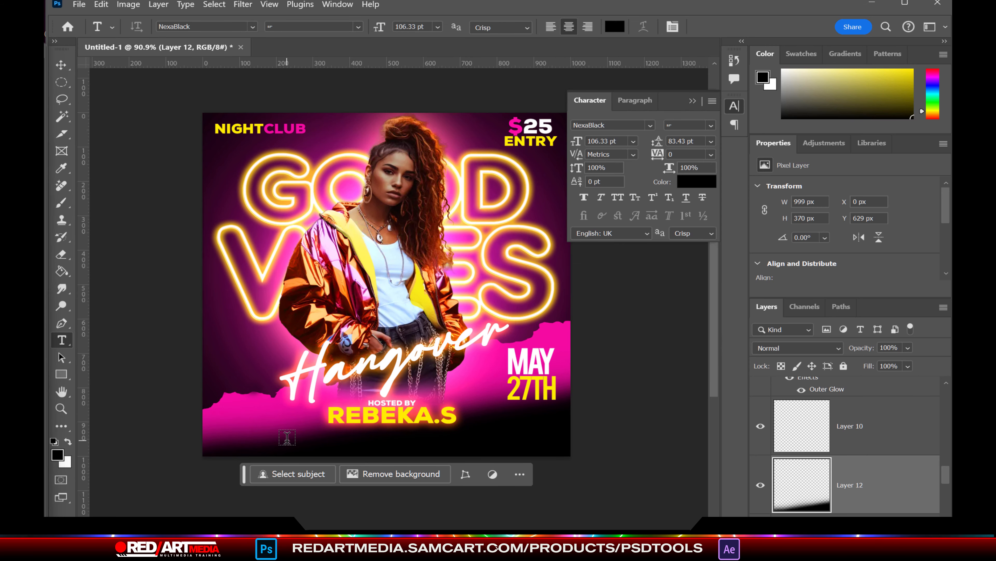
{"action": "left_click", "coordinate": [286, 440]}
Step: Type 'SPECIAL SHOW * MUSIC LIVE * FREE PARKING' in white at a smaller size
{"action": "left_click", "coordinate": [298, 485]}
{"action": "left_click_drag", "start_coordinate": [71, 513], "coordinate": [58, 507]}
{"action": "left_click", "coordinate": [382, 506]}
{"action": "left_click_drag", "start_coordinate": [228, 484], "coordinate": [182, 483]}
{"action": "type", "text": "SPE"}
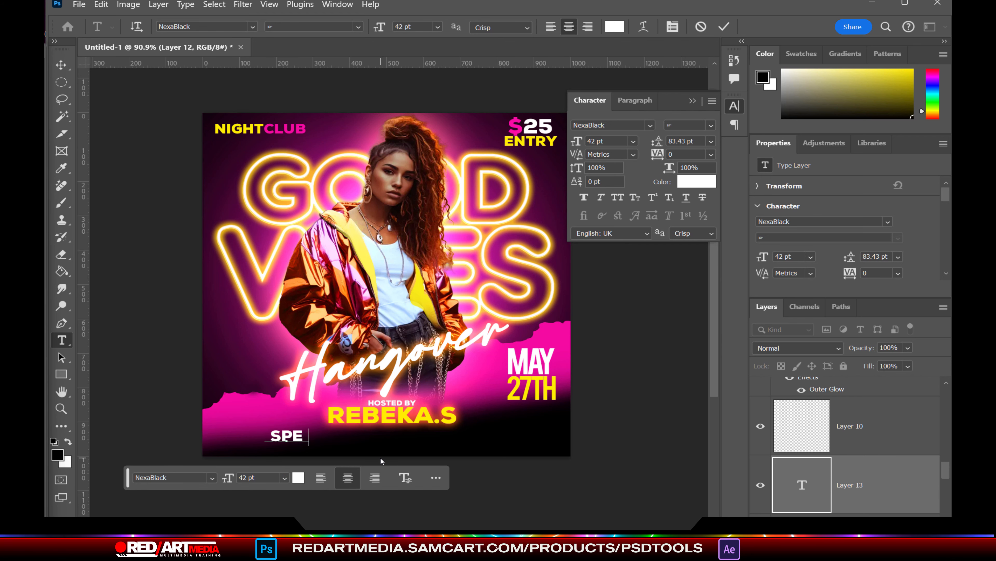
{"action": "type", "text": "CIAL SHOW *"}
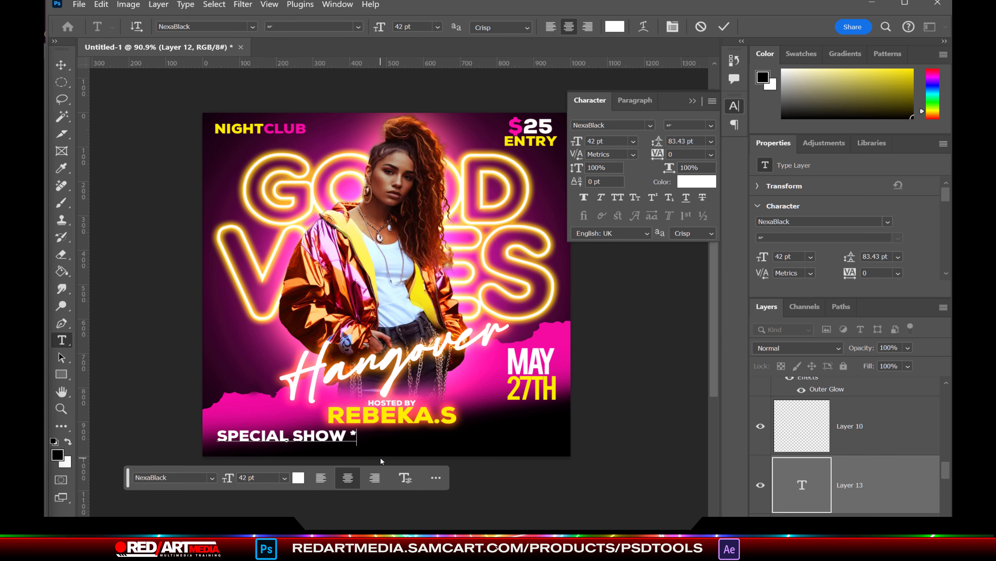
{"action": "type", "text": " MUSIC LIVE * FREE PARKING"}
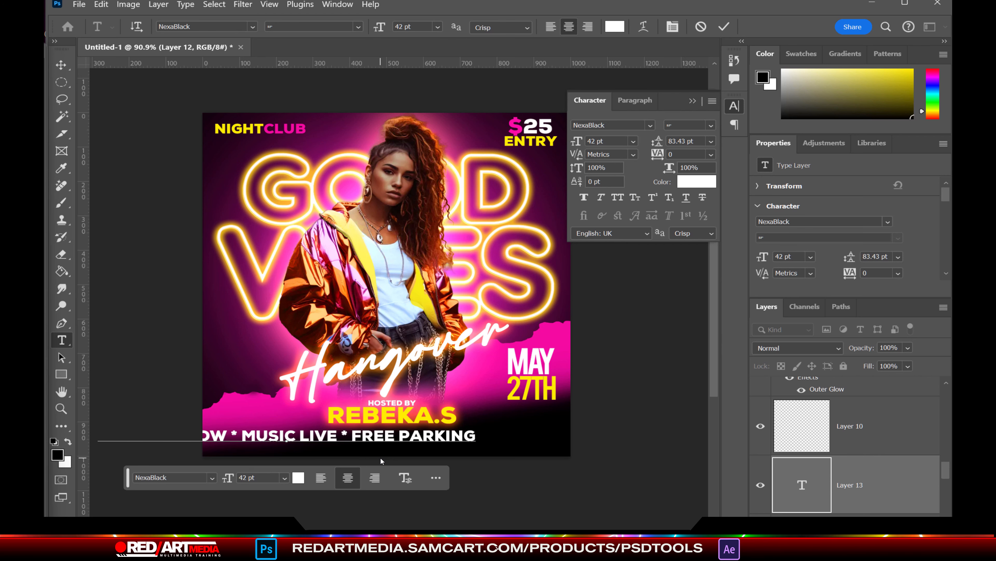
{"action": "key", "text": "ctrl+Return"}
Step: Centre the SPECIAL SHOW line horizontally on the poster and shrink its height
{"action": "key", "text": "v"}
{"action": "key", "text": "ctrl+a"}
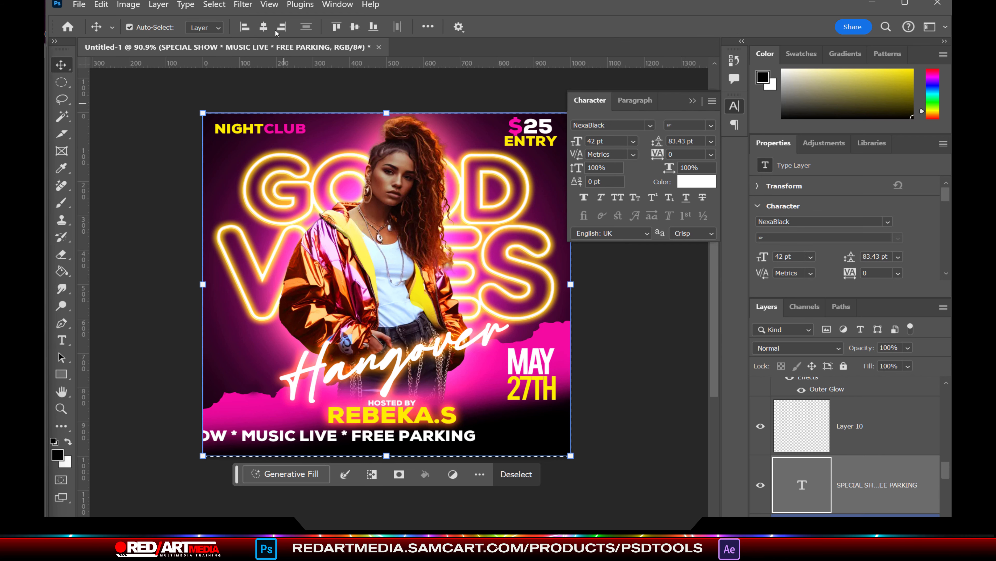
{"action": "left_click", "coordinate": [263, 27]}
{"action": "key", "text": "ctrl+d"}
{"action": "left_click_drag", "start_coordinate": [387, 441], "coordinate": [387, 436]}
{"action": "scroll", "coordinate": [530, 419], "scroll_direction": "up", "scroll_amount": 2}
{"action": "scroll", "coordinate": [533, 417], "scroll_direction": "up", "scroll_amount": 2}
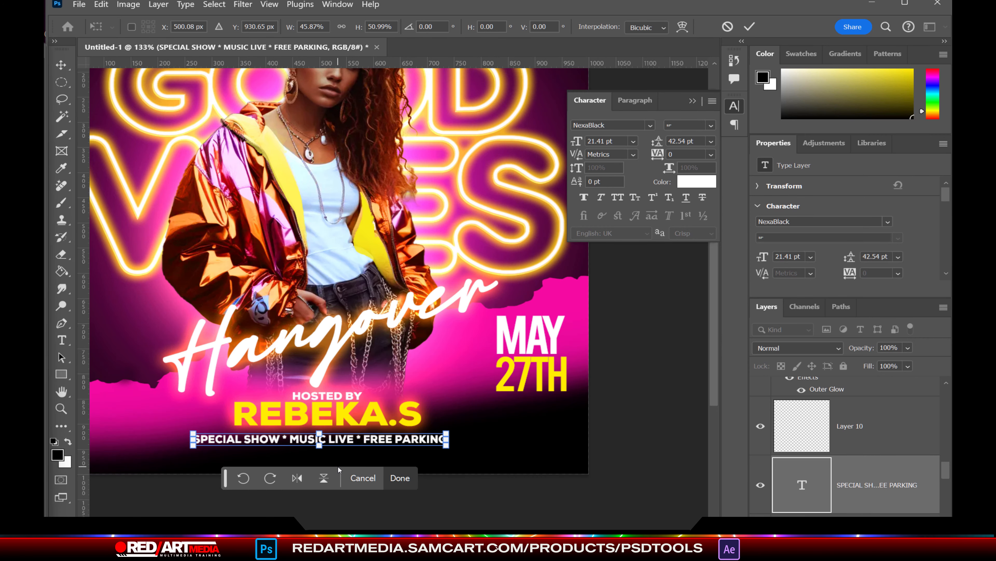
{"action": "key", "text": "Return"}
Step: Spread the SPECIAL SHOW letters wider apart with tracking 440
{"action": "double_click", "coordinate": [376, 439]}
{"action": "left_click_drag", "start_coordinate": [658, 155], "coordinate": [675, 152]}
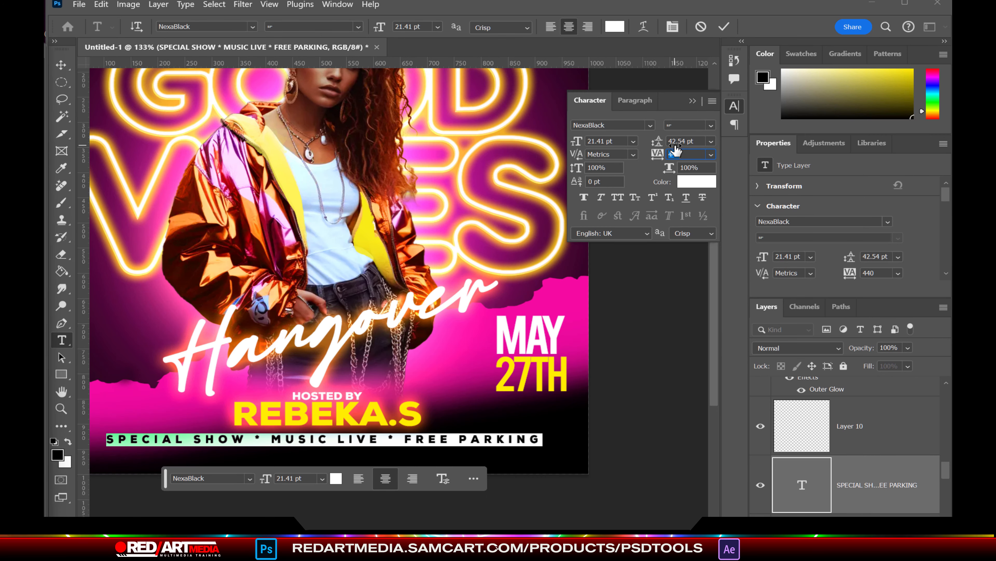
{"action": "left_click", "coordinate": [61, 65]}
{"action": "key", "text": "ctrl+minus"}
{"action": "scroll", "coordinate": [624, 405], "scroll_direction": "up", "scroll_amount": 3}
{"action": "scroll", "coordinate": [709, 307], "scroll_direction": "down", "scroll_amount": 1}
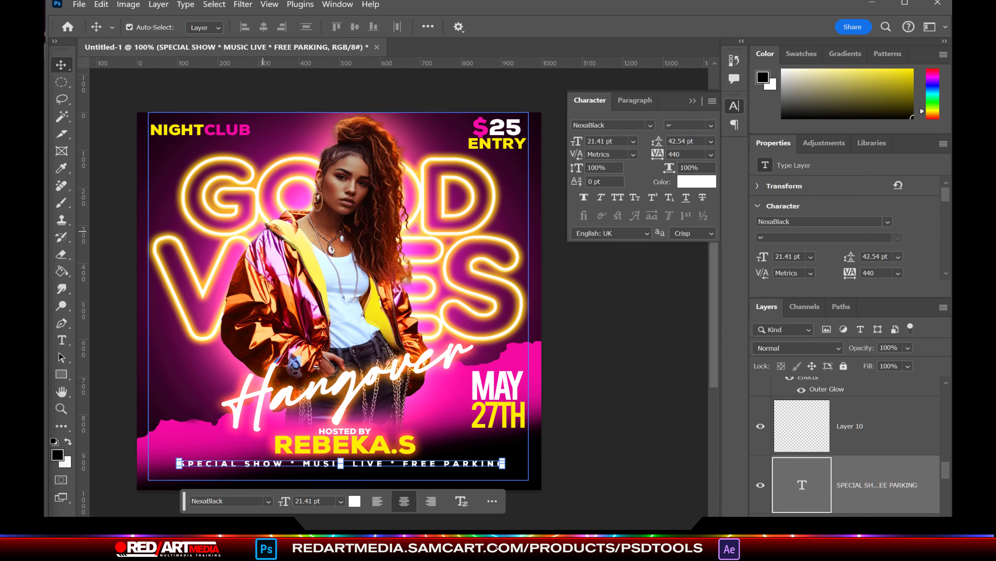
Step: Nudge the SPECIAL SHOW line up slightly and scale it back to normal height
{"action": "left_click", "coordinate": [465, 476]}
{"action": "left_click", "coordinate": [464, 464]}
{"action": "key", "text": "Up"}
{"action": "key", "text": "Up"}
{"action": "key", "text": "Up"}
{"action": "key", "text": "Up"}
{"action": "key", "text": "Up"}
{"action": "key", "text": "Up"}
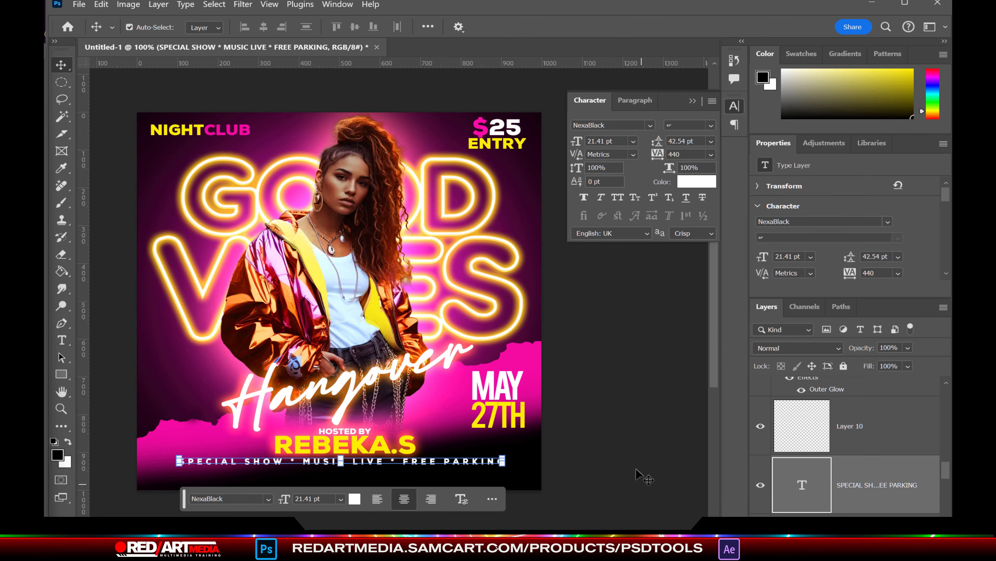
{"action": "key", "text": "ctrl+t"}
{"action": "left_click_drag", "start_coordinate": [604, 436], "coordinate": [603, 458]}
{"action": "key", "text": "Return"}
Step: Widen the HOSTED BY name block and centre it horizontally on the poster
{"action": "left_click", "coordinate": [344, 439]}
{"action": "left_click_drag", "start_coordinate": [343, 435], "coordinate": [339, 434]}
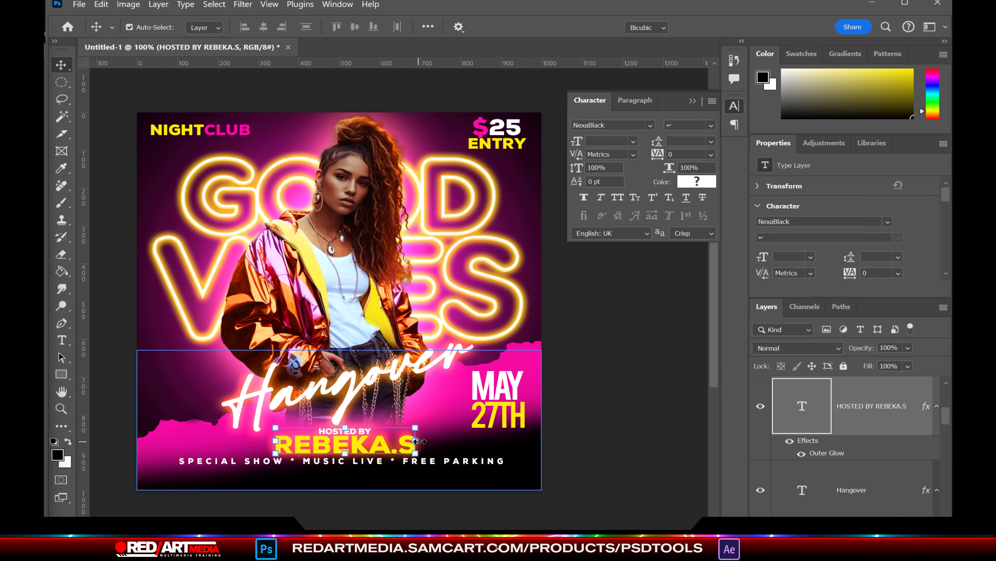
{"action": "left_click_drag", "start_coordinate": [272, 441], "coordinate": [246, 440]}
{"action": "key", "text": "Return"}
{"action": "key", "text": "ctrl+a"}
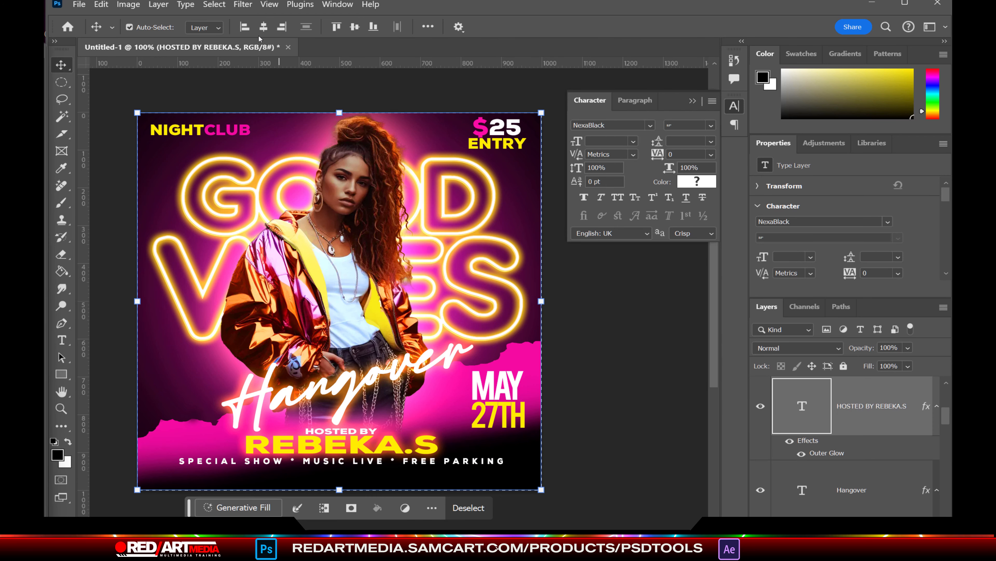
{"action": "left_click", "coordinate": [264, 27]}
{"action": "key", "text": "ctrl+d"}
Step: Duplicate the SPECIAL SHOW text line
{"action": "left_click", "coordinate": [557, 392]}
{"action": "left_click", "coordinate": [484, 460]}
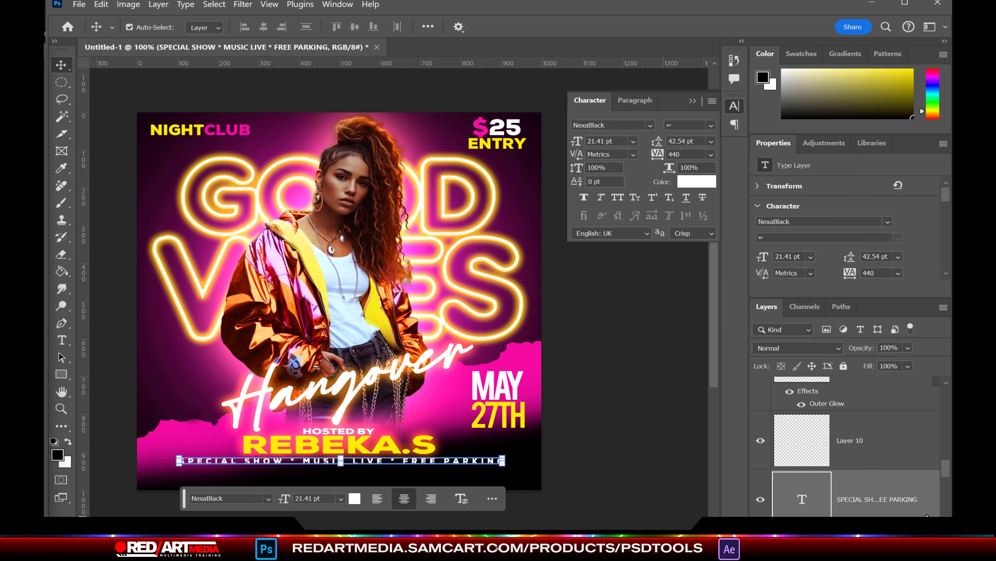
{"action": "key", "text": "ctrl+j"}
Step: Move the copy below and replace its text with a pink CONTACT e-mail line
{"action": "key", "text": "shift+Down"}
{"action": "key", "text": "shift+Down"}
{"action": "double_click", "coordinate": [802, 499]}
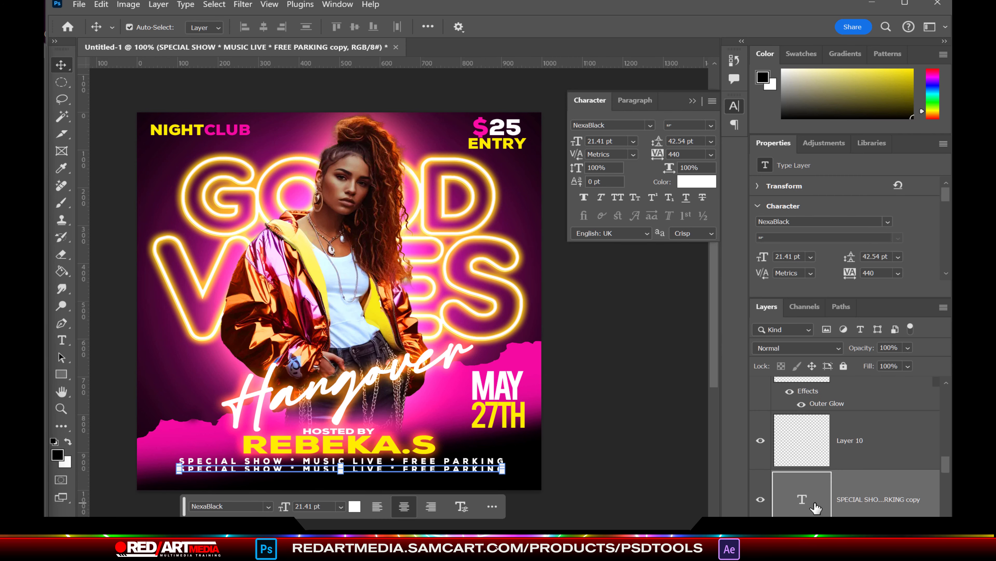
{"action": "type", "text": "CONTACT"}
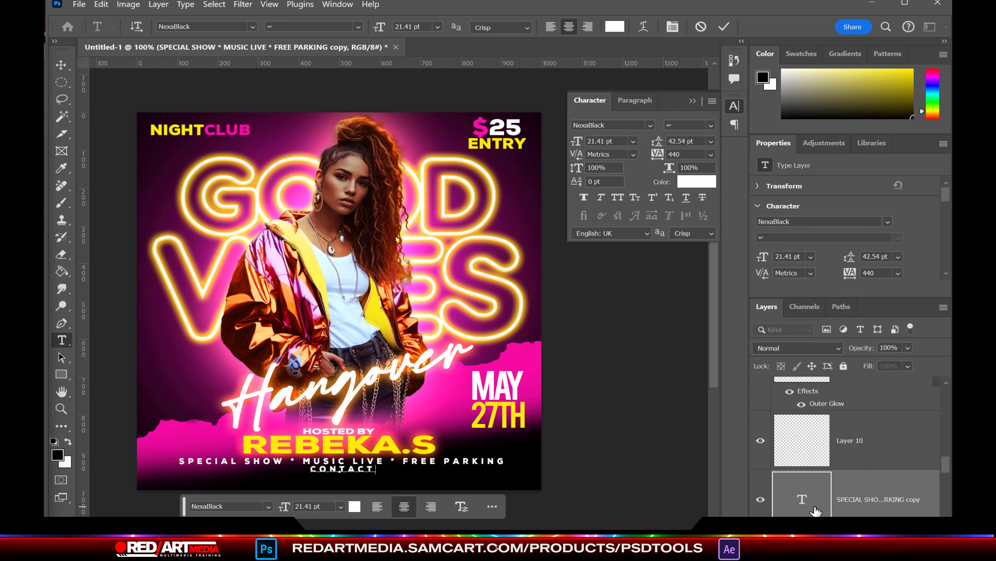
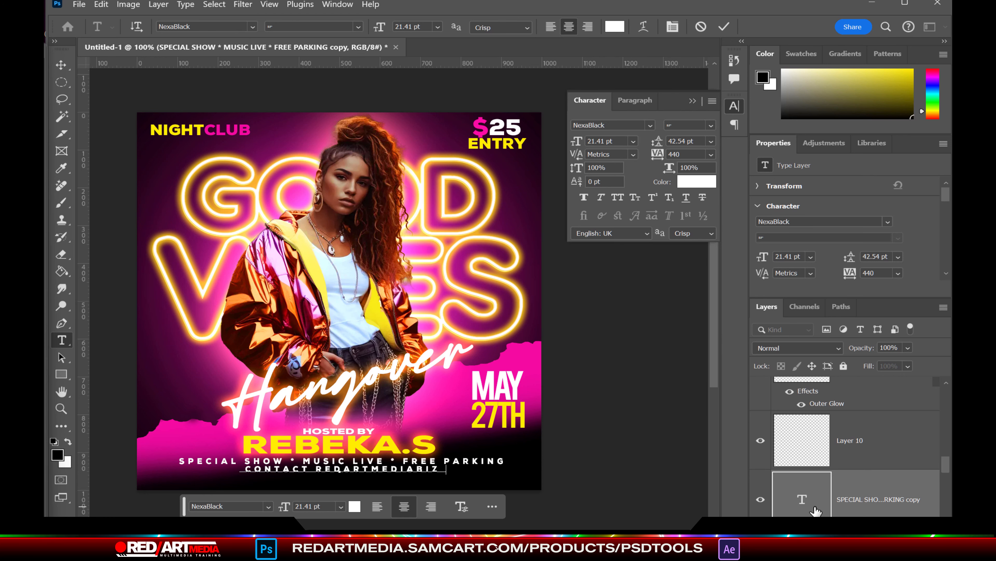
{"action": "double_click", "coordinate": [804, 491]}
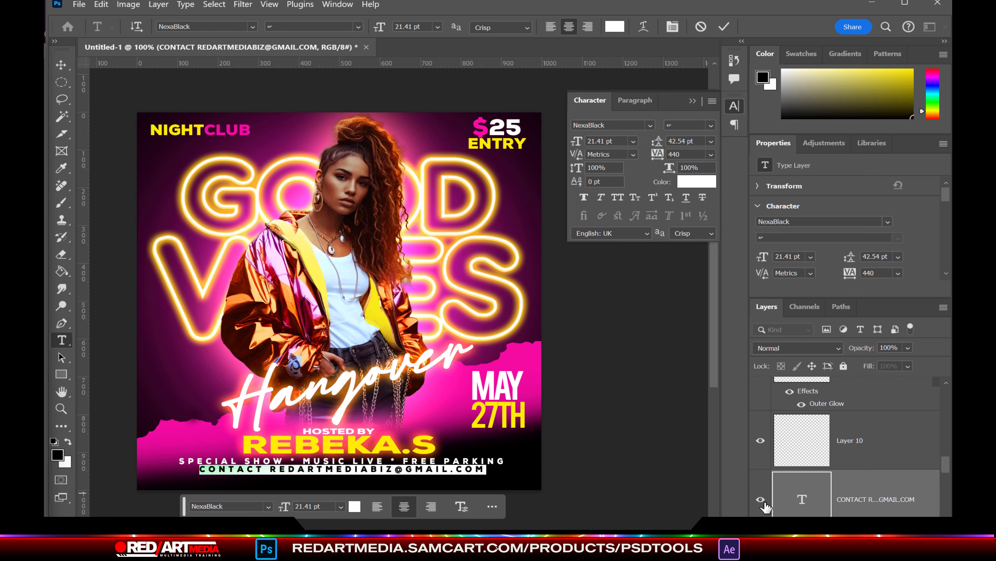
{"action": "left_click", "coordinate": [354, 506]}
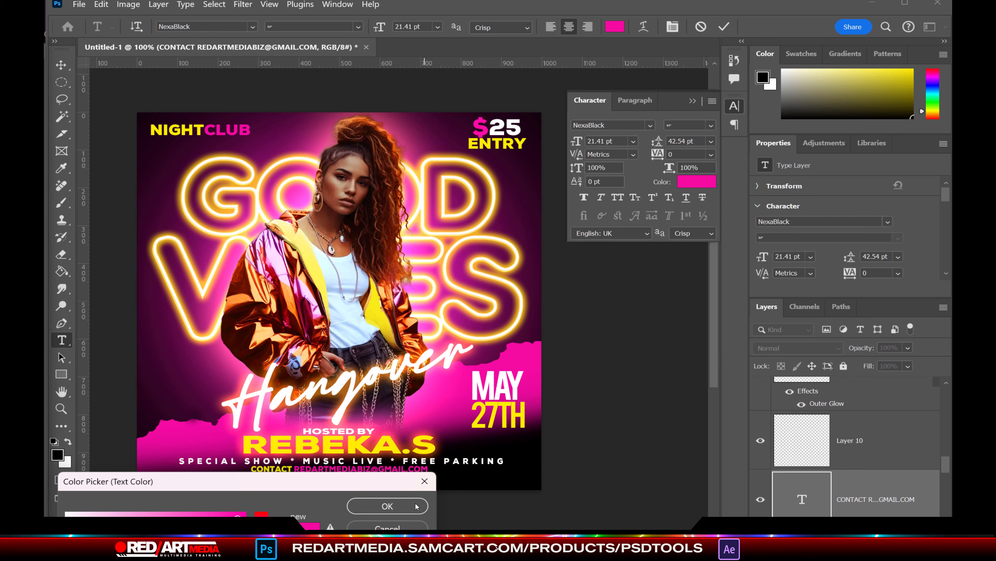
{"action": "left_click", "coordinate": [387, 506]}
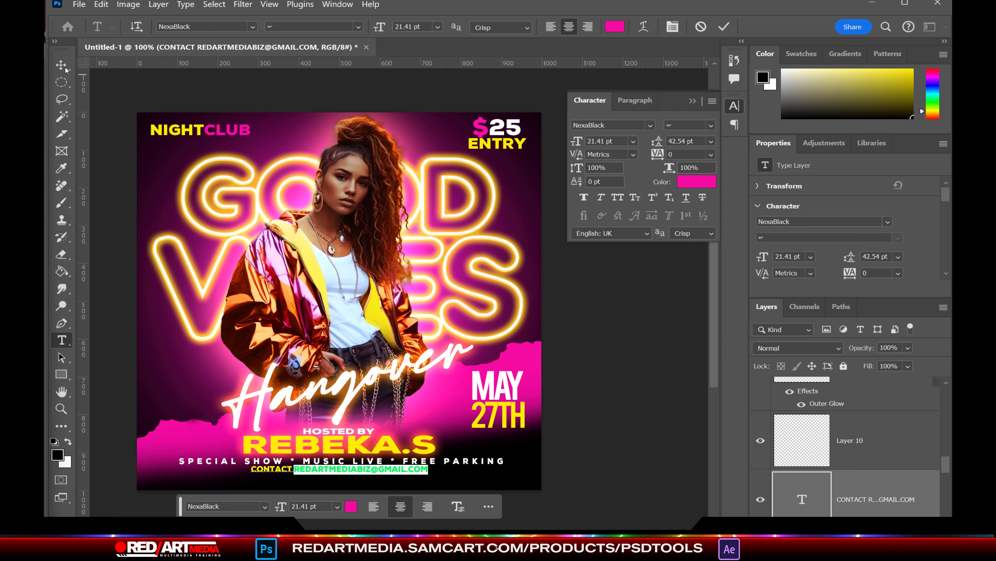
{"action": "left_click", "coordinate": [61, 65]}
{"action": "left_click", "coordinate": [614, 452]}
Step: Add a magenta Outer Glow to the contact line with Spread 0, Size 35, reduced opacity
{"action": "left_click", "coordinate": [345, 468]}
{"action": "left_click", "coordinate": [158, 5]}
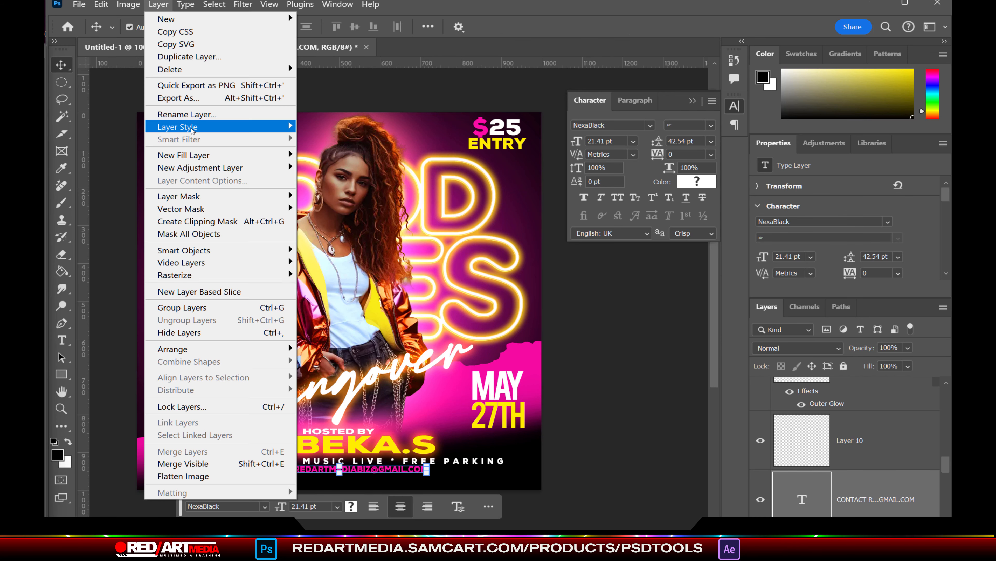
{"action": "mouse_move", "coordinate": [188, 127]}
{"action": "left_click", "coordinate": [339, 241]}
{"action": "left_click_drag", "start_coordinate": [442, 440], "coordinate": [788, 56]}
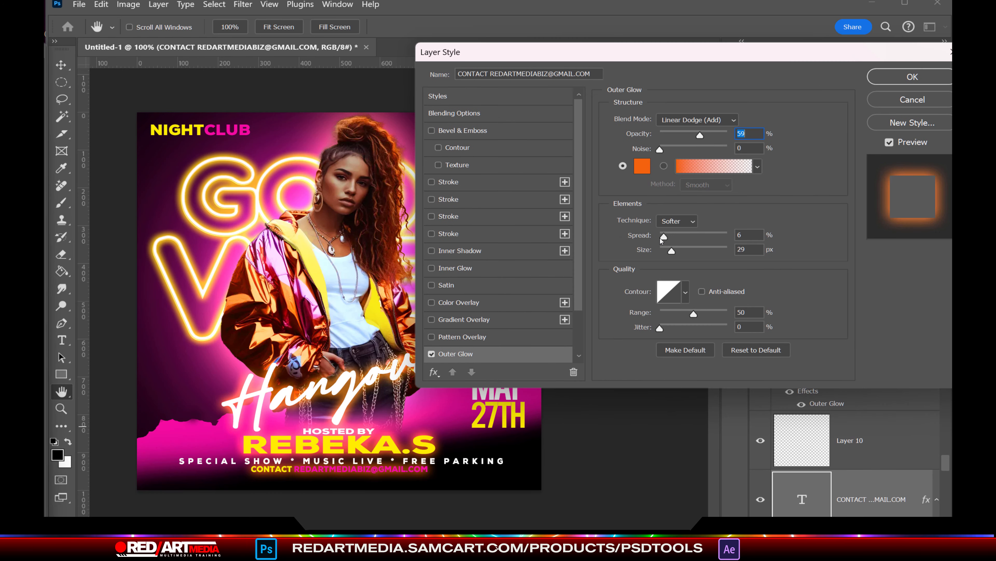
{"action": "left_click_drag", "start_coordinate": [662, 239], "coordinate": [673, 250]}
{"action": "left_click", "coordinate": [643, 165]}
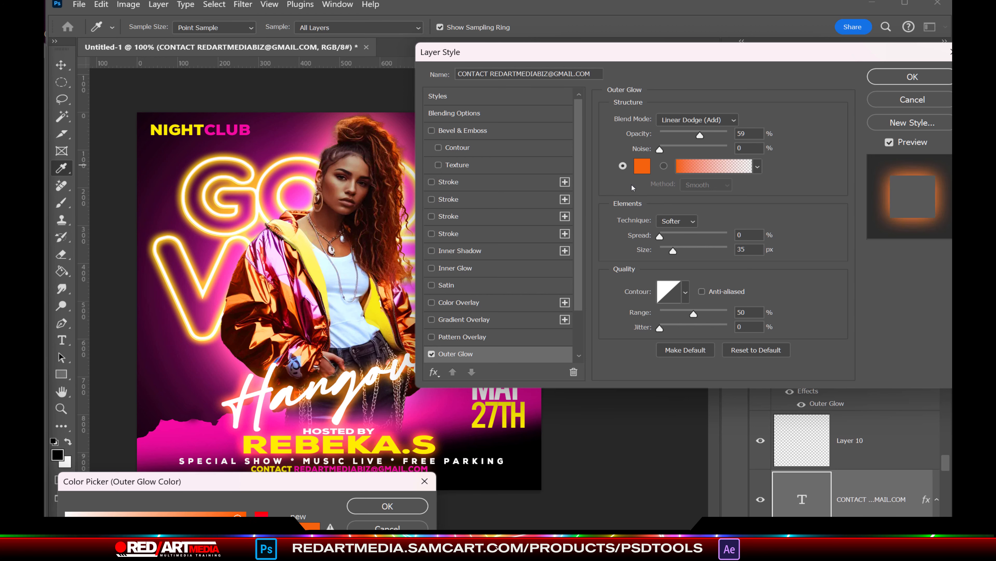
{"action": "left_click", "coordinate": [261, 541]}
{"action": "left_click_drag", "start_coordinate": [274, 481], "coordinate": [275, 520]}
{"action": "key", "text": "Return"}
{"action": "mouse_move", "coordinate": [703, 135]}
{"action": "left_mouse_down"}
{"action": "mouse_move", "coordinate": [718, 135]}
{"action": "mouse_move", "coordinate": [684, 135]}
{"action": "mouse_move", "coordinate": [692, 135]}
{"action": "left_mouse_up"}
{"action": "left_click", "coordinate": [873, 76]}
Step: Enlarge the contact line to about 122%
{"action": "left_click", "coordinate": [347, 494]}
{"action": "scroll", "coordinate": [344, 489], "scroll_direction": "up", "scroll_amount": 5}
{"action": "left_click", "coordinate": [338, 458]}
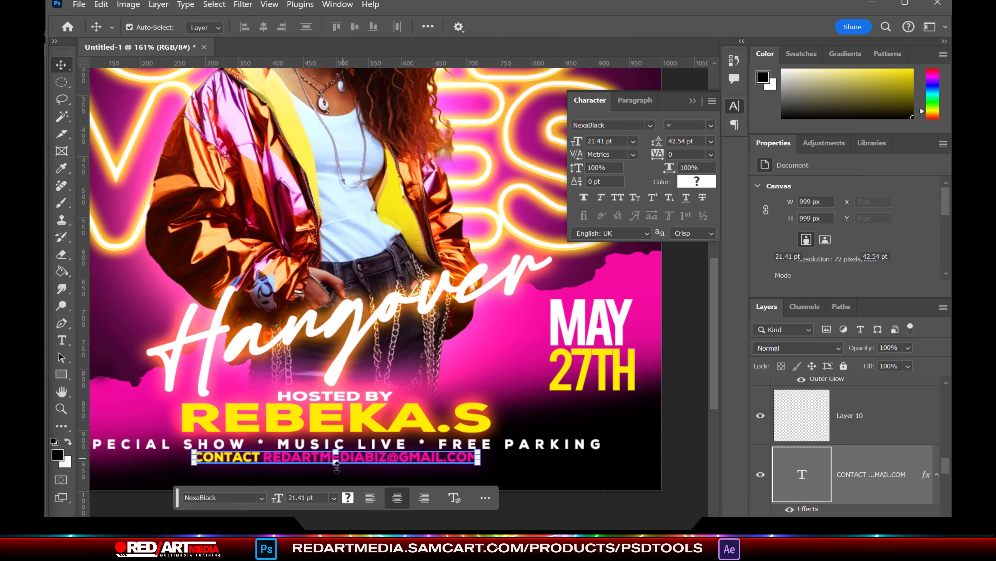
{"action": "left_click_drag", "start_coordinate": [336, 465], "coordinate": [336, 470]}
{"action": "key", "text": "Return"}
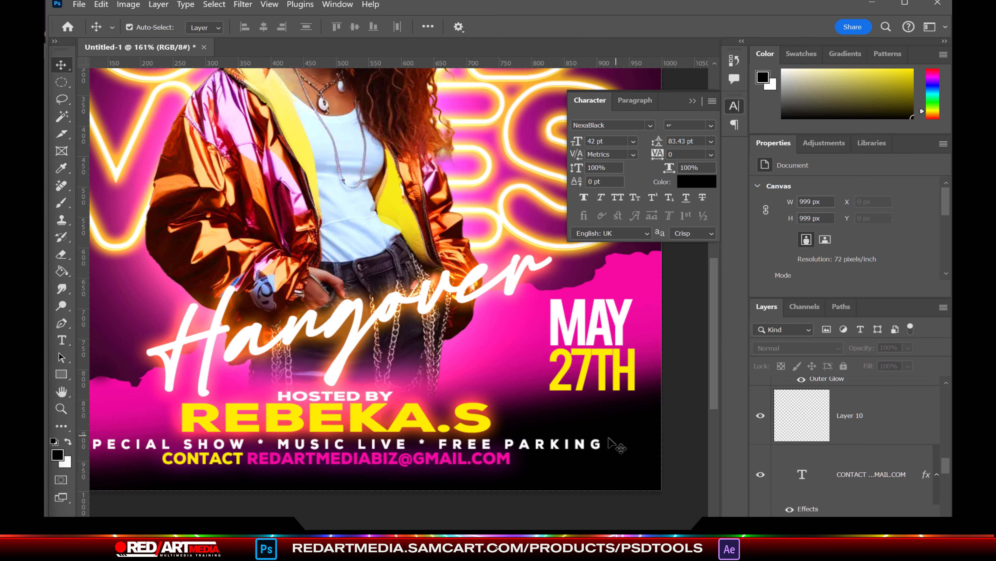
{"action": "left_click", "coordinate": [596, 447]}
{"action": "left_click", "coordinate": [695, 393]}
{"action": "scroll", "coordinate": [695, 393], "scroll_direction": "down", "scroll_amount": 5}
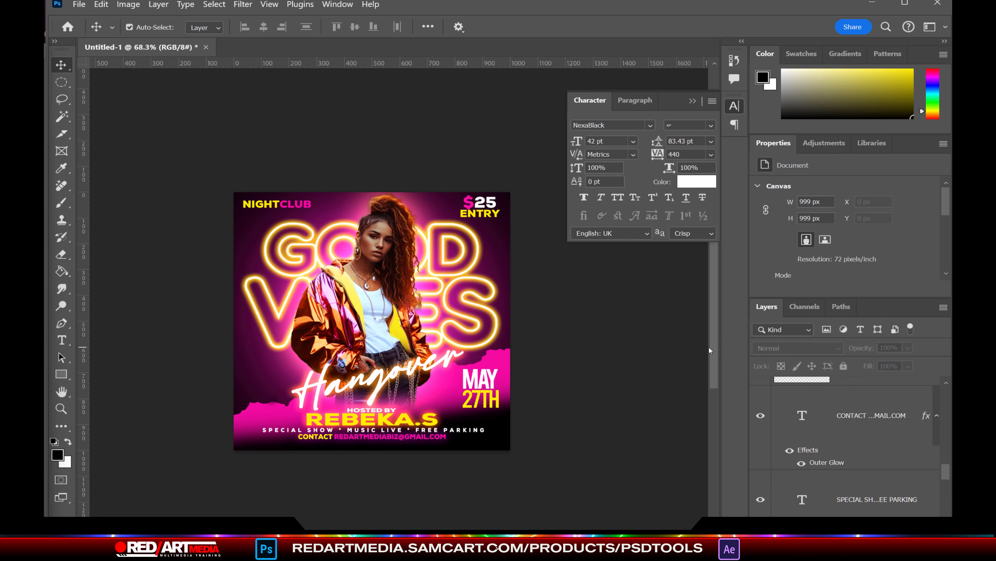
Step: Select the model's white tank top on Layer 7 with the Magic Wand
{"action": "scroll", "coordinate": [391, 316], "scroll_direction": "up", "scroll_amount": 6}
{"action": "left_click", "coordinate": [299, 259]}
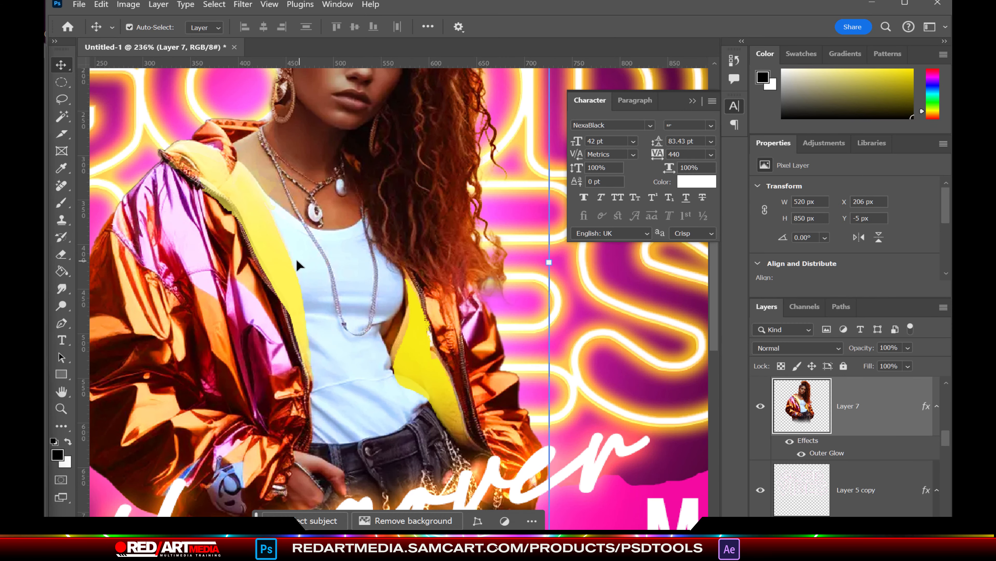
{"action": "left_click", "coordinate": [62, 116]}
{"action": "left_click", "coordinate": [345, 432]}
{"action": "scroll", "coordinate": [345, 432], "scroll_direction": "up", "scroll_amount": 3}
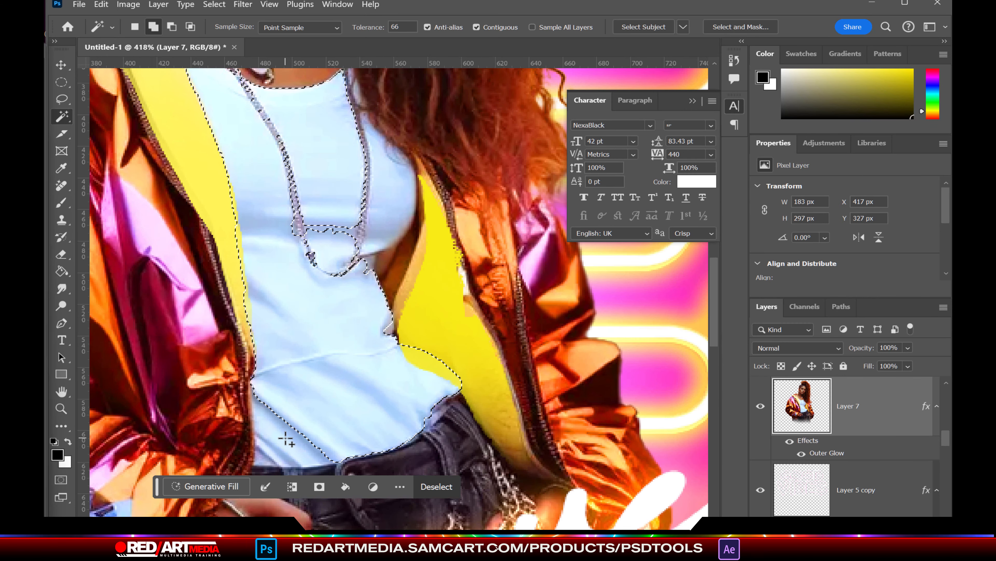
{"action": "left_click", "coordinate": [307, 449]}
Step: Refine the shirt selection around the neck and pendant with Quick Selection
{"action": "left_click_drag", "start_coordinate": [715, 301], "coordinate": [715, 259]}
{"action": "scroll", "coordinate": [334, 307], "scroll_direction": "down", "scroll_amount": 3}
{"action": "scroll", "coordinate": [333, 307], "scroll_direction": "up", "scroll_amount": 3}
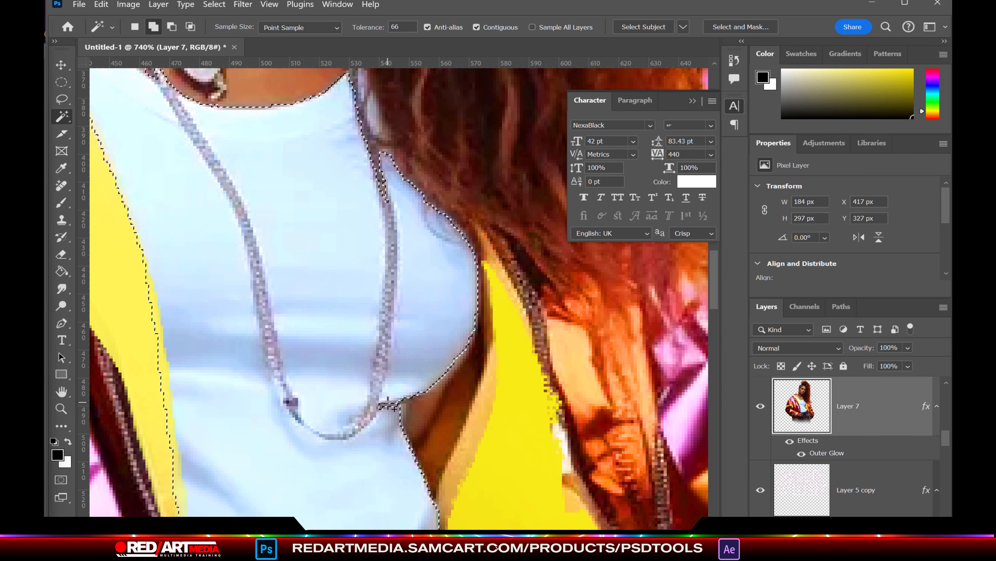
{"action": "scroll", "coordinate": [467, 333], "scroll_direction": "down", "scroll_amount": 3}
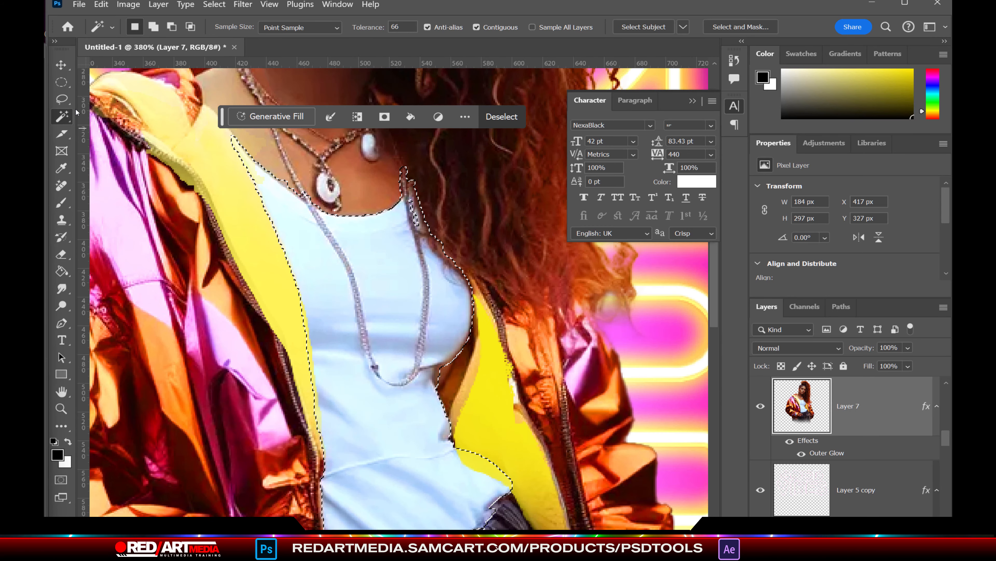
{"action": "right_click", "coordinate": [64, 117]}
{"action": "left_click", "coordinate": [129, 129]}
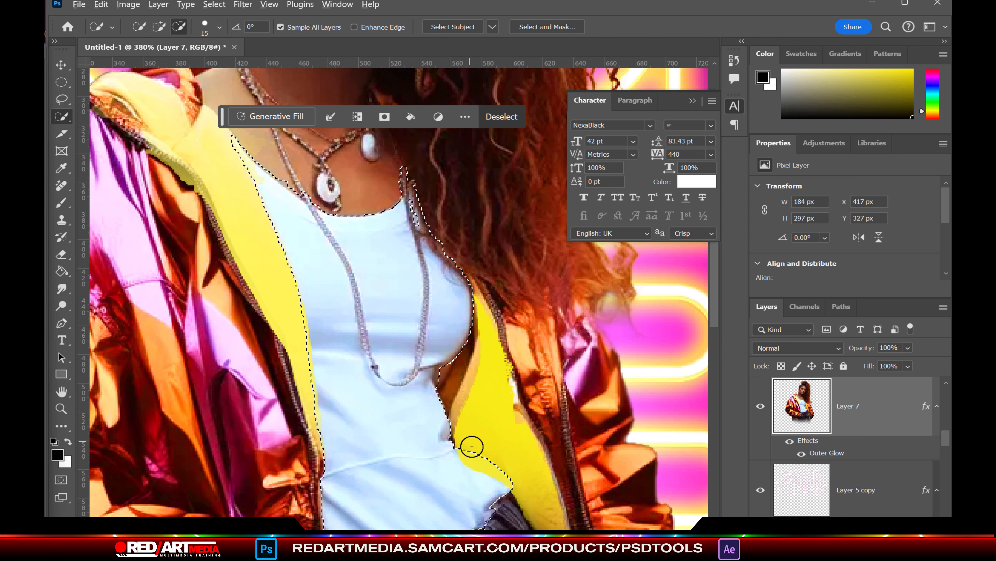
{"action": "mouse_move", "coordinate": [462, 380]}
{"action": "left_mouse_down"}
{"action": "mouse_move", "coordinate": [441, 223]}
{"action": "mouse_move", "coordinate": [461, 252]}
{"action": "mouse_move", "coordinate": [384, 170]}
{"action": "left_mouse_up"}
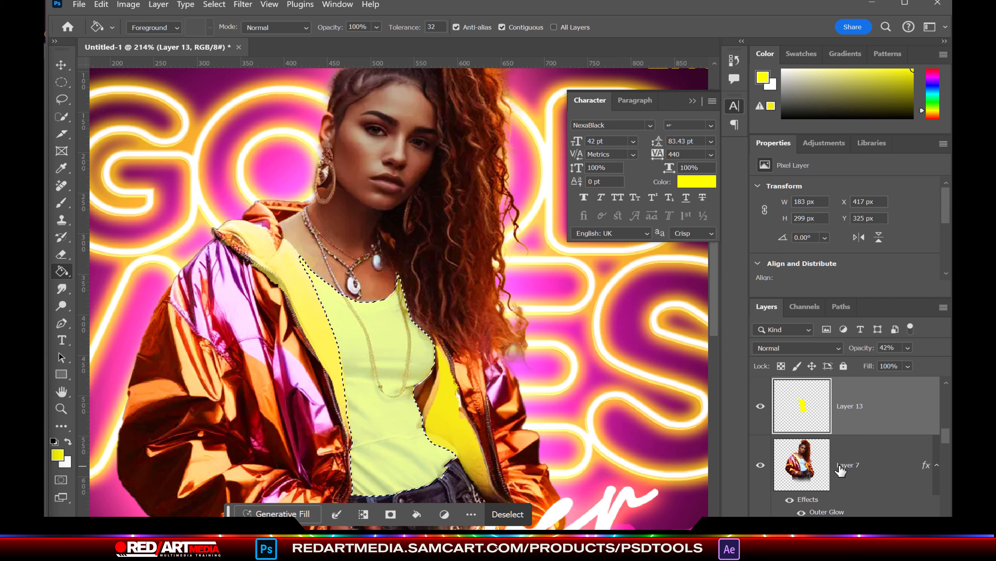
Step: Hide the fill layer, copy the top to a new layer, and colorize it yellow with Hue/Saturation
{"action": "left_click", "coordinate": [760, 406]}
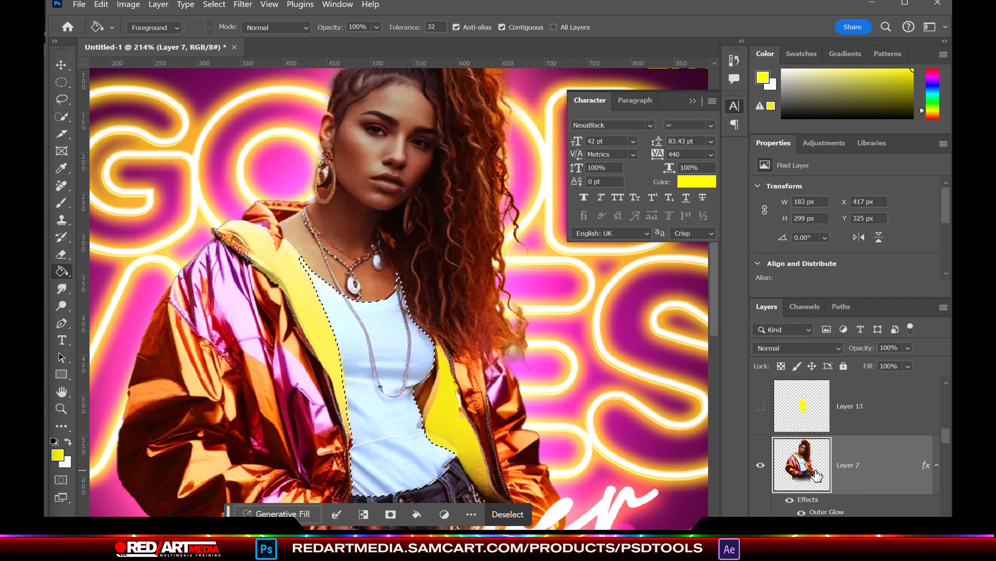
{"action": "left_click", "coordinate": [877, 468]}
{"action": "key", "text": "ctrl+j"}
{"action": "left_click", "coordinate": [128, 5]}
{"action": "mouse_move", "coordinate": [163, 36]}
{"action": "left_click", "coordinate": [279, 50]}
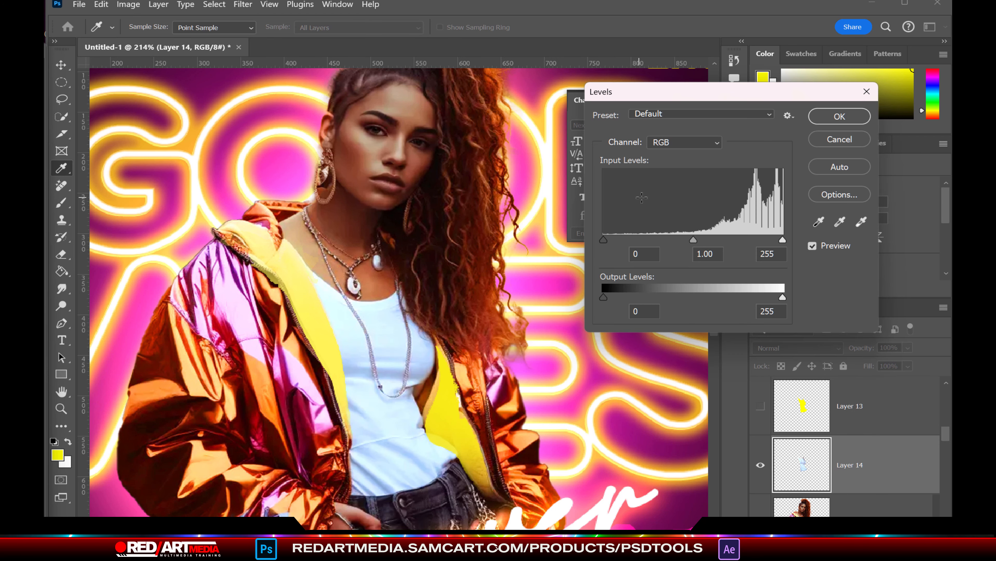
{"action": "left_click", "coordinate": [839, 139]}
{"action": "left_click", "coordinate": [128, 5]}
{"action": "left_click", "coordinate": [280, 104]}
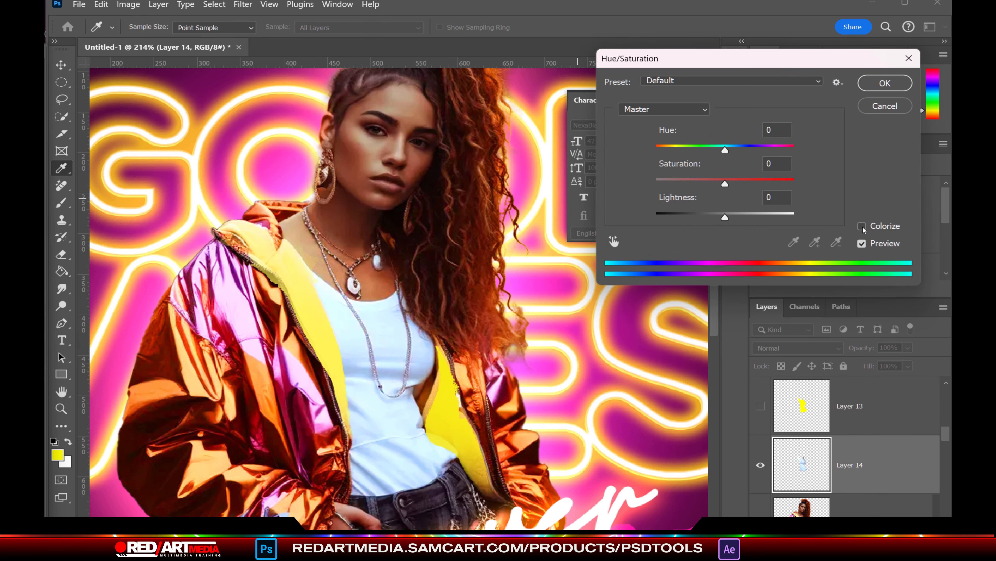
{"action": "left_click", "coordinate": [861, 226]}
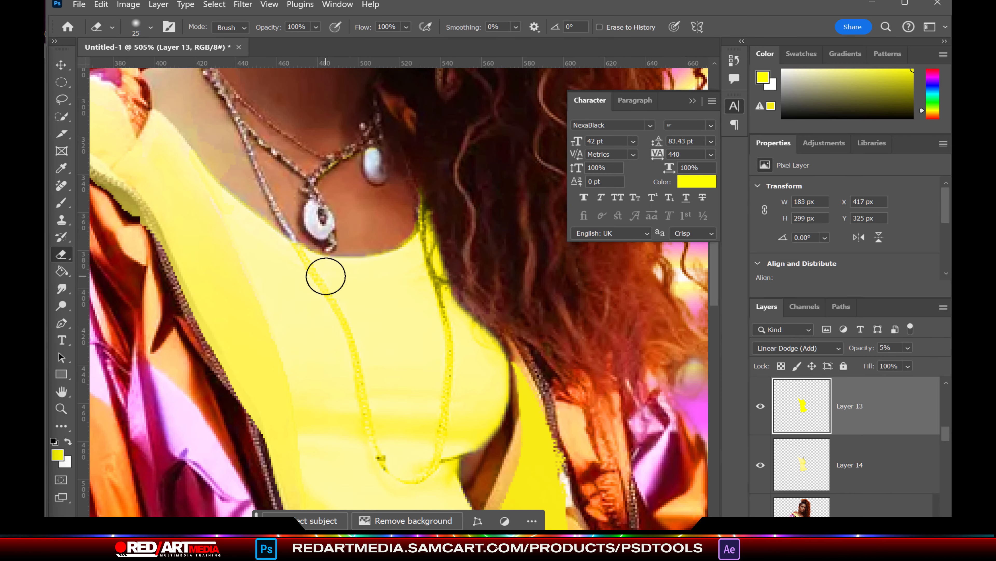
Step: Delete the yellow fill layer and erase the tint off the necklace
{"action": "scroll", "coordinate": [323, 274], "scroll_direction": "up", "scroll_amount": 2}
{"action": "key", "text": "Delete"}
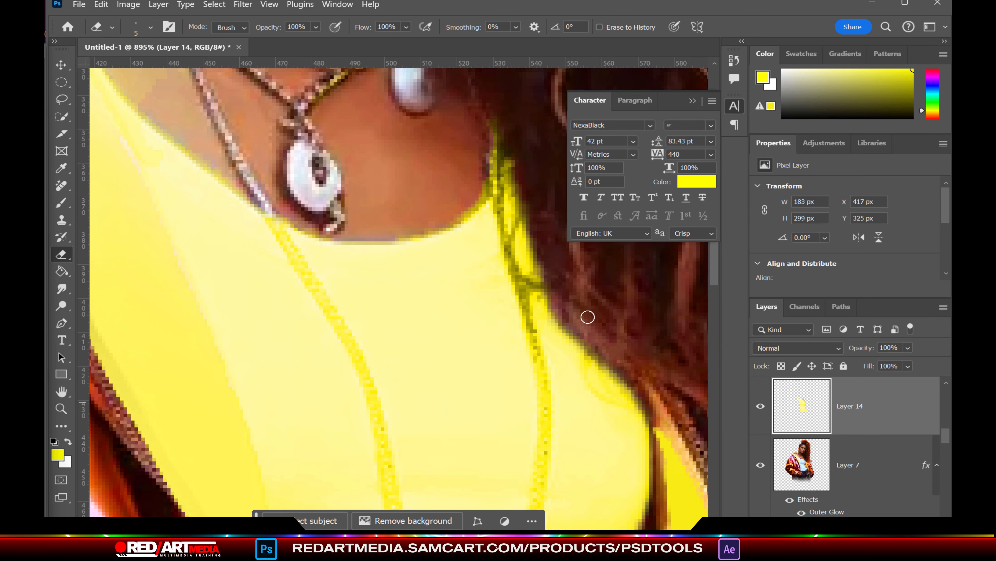
{"action": "mouse_move", "coordinate": [268, 212]}
{"action": "left_mouse_down"}
{"action": "mouse_move", "coordinate": [360, 362]}
{"action": "mouse_move", "coordinate": [345, 229]}
{"action": "mouse_move", "coordinate": [360, 316]}
{"action": "left_mouse_up"}
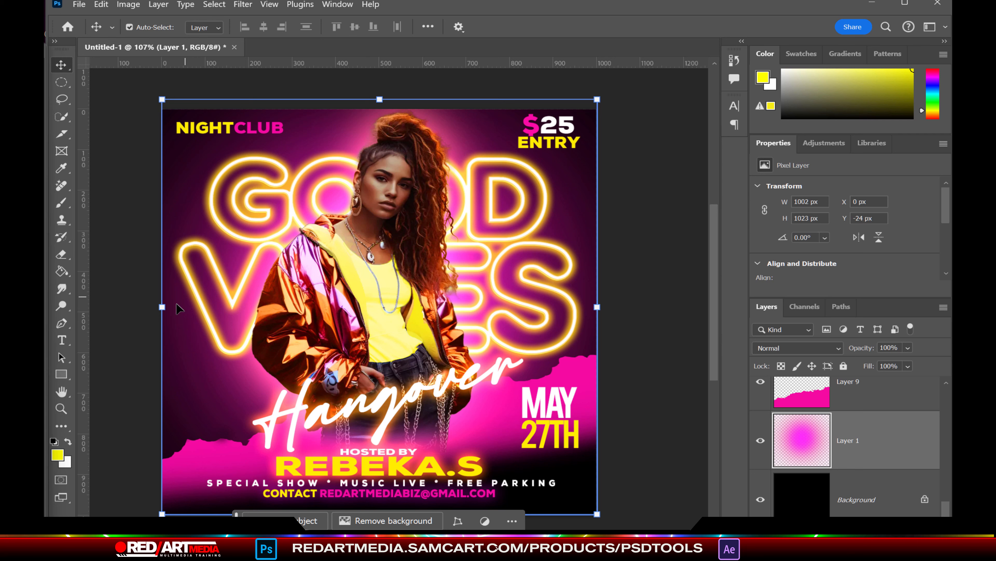
Step: Stretch the pink glow Layer 1 wider on both sides and taller at the top
{"action": "left_click_drag", "start_coordinate": [162, 307], "coordinate": [140, 306]}
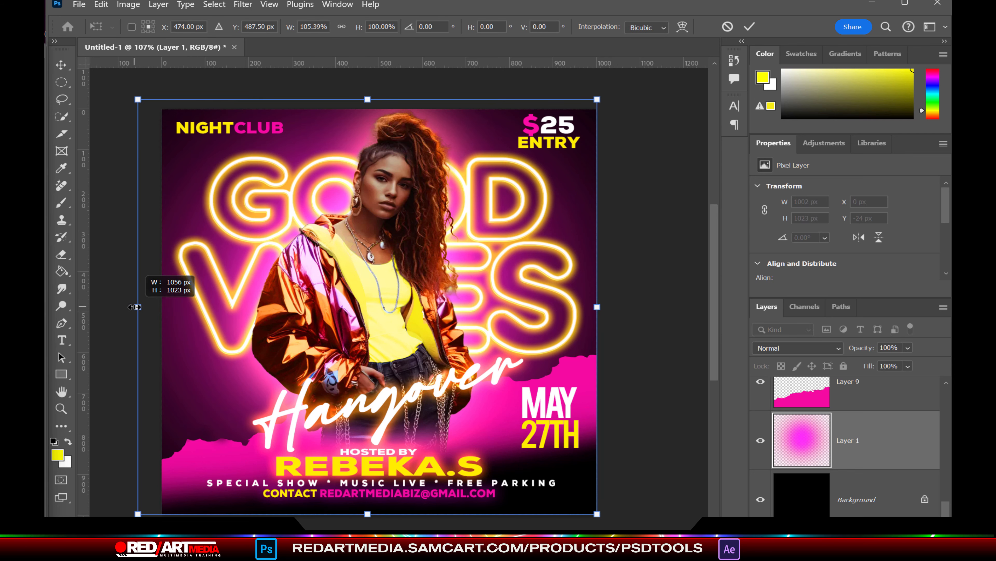
{"action": "left_click_drag", "start_coordinate": [597, 306], "coordinate": [636, 306]}
{"action": "left_click_drag", "start_coordinate": [386, 100], "coordinate": [386, 97]}
{"action": "scroll", "coordinate": [476, 332], "scroll_direction": "down", "scroll_amount": 2}
{"action": "key", "text": "Return"}
Step: Set the eraser size to 500 px and go to the File menu to place an image
{"action": "key", "text": "bracketleft"}
{"action": "key", "text": "bracketleft"}
{"action": "key", "text": "bracketleft"}
{"action": "key", "text": "bracketleft"}
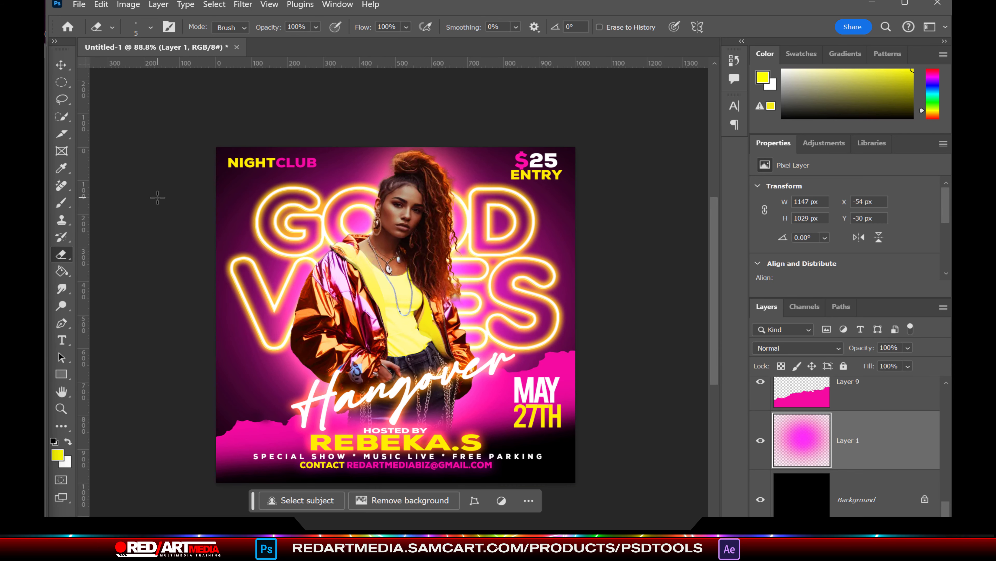
{"action": "key", "text": "bracketright"}
{"action": "key", "text": "bracketright"}
{"action": "key", "text": "bracketright"}
{"action": "key", "text": "bracketright"}
{"action": "key", "text": "bracketright"}
{"action": "key", "text": "bracketright"}
{"action": "key", "text": "bracketright"}
{"action": "key", "text": "bracketright"}
{"action": "key", "text": "bracketright"}
{"action": "key", "text": "bracketright"}
{"action": "key", "text": "bracketright"}
{"action": "key", "text": "bracketright"}
{"action": "key", "text": "bracketright"}
{"action": "key", "text": "bracketright"}
{"action": "key", "text": "bracketright"}
{"action": "key", "text": "bracketright"}
{"action": "key", "text": "bracketright"}
{"action": "key", "text": "bracketright"}
{"action": "key", "text": "bracketright"}
{"action": "key", "text": "bracketright"}
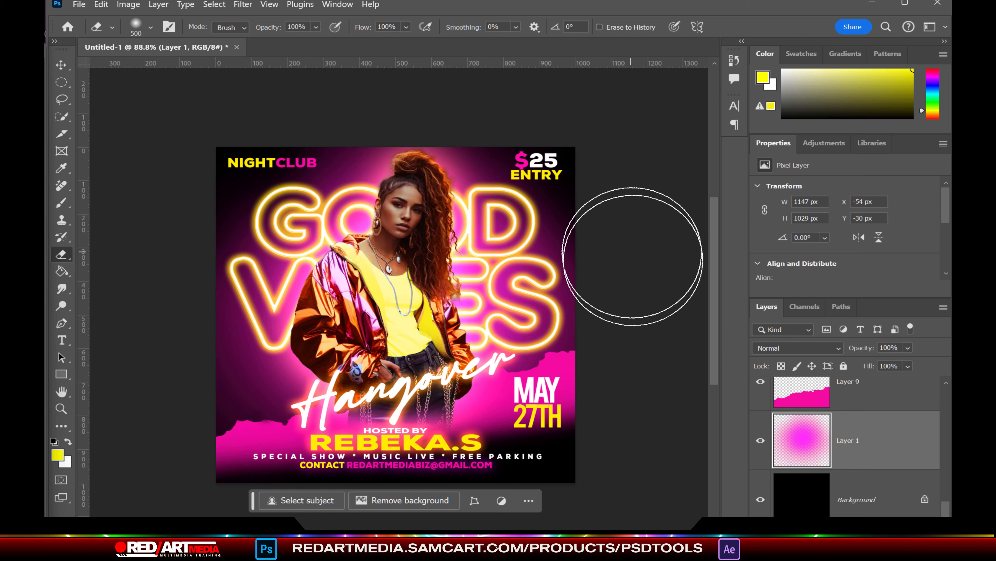
{"action": "left_click", "coordinate": [79, 5]}
Step: Place Embedded from the Ultimate Photoshop Essential Toolbox folder to bring in the Fire_Embers image
{"action": "left_click", "coordinate": [136, 280]}
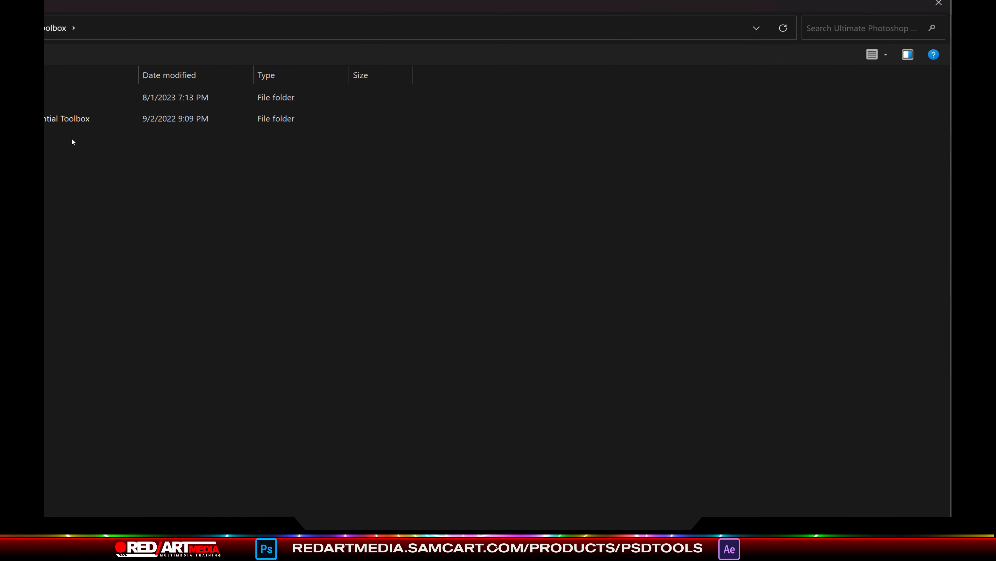
{"action": "double_click", "coordinate": [72, 119]}
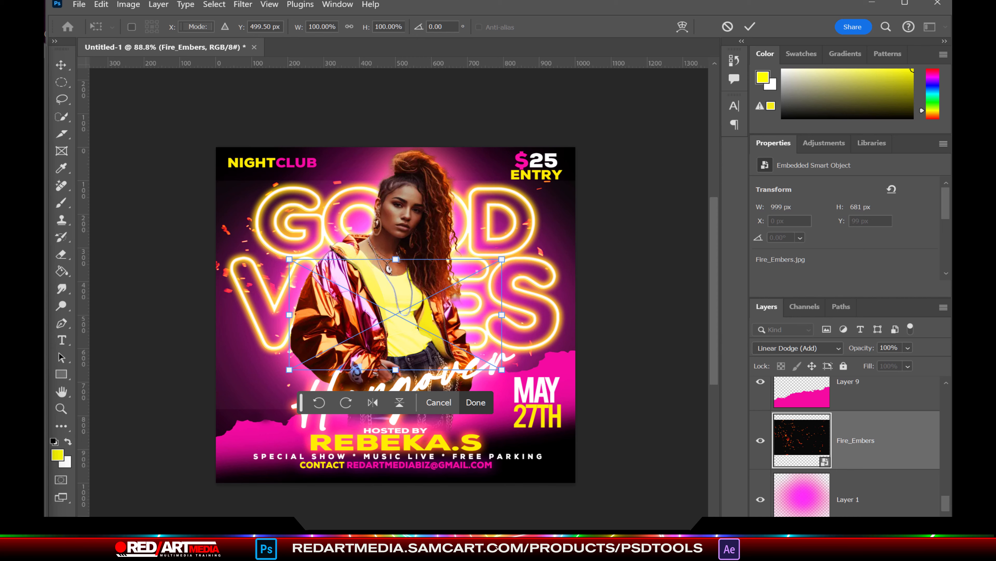
Step: Commit the placed image and stretch the Embers layer larger across the upper poster
{"action": "key", "text": "Return"}
{"action": "key", "text": "ctrl+t"}
{"action": "left_click_drag", "start_coordinate": [416, 162], "coordinate": [389, 147]}
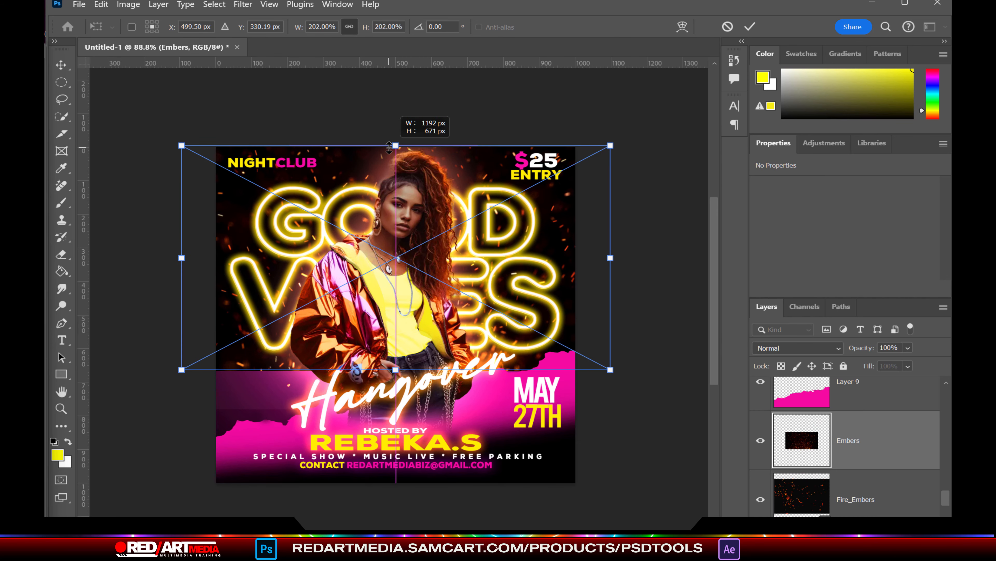
{"action": "left_click_drag", "start_coordinate": [396, 369], "coordinate": [395, 389]}
{"action": "key", "text": "Return"}
Step: Hide the Fire_Embers layer and set the Embers blend mode to Linear Dodge (Add)
{"action": "left_click", "coordinate": [760, 499]}
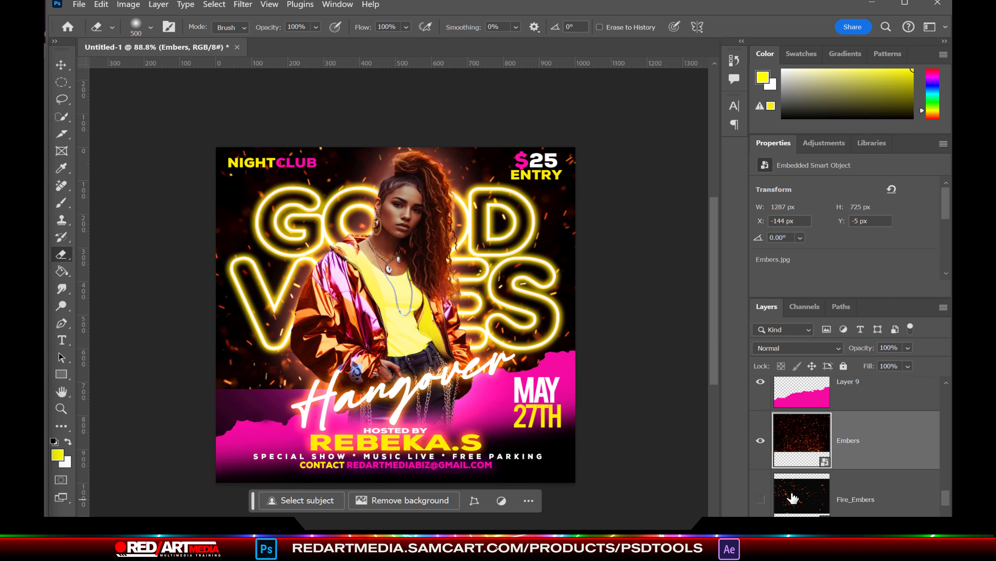
{"action": "left_click", "coordinate": [796, 347]}
{"action": "left_click", "coordinate": [808, 496]}
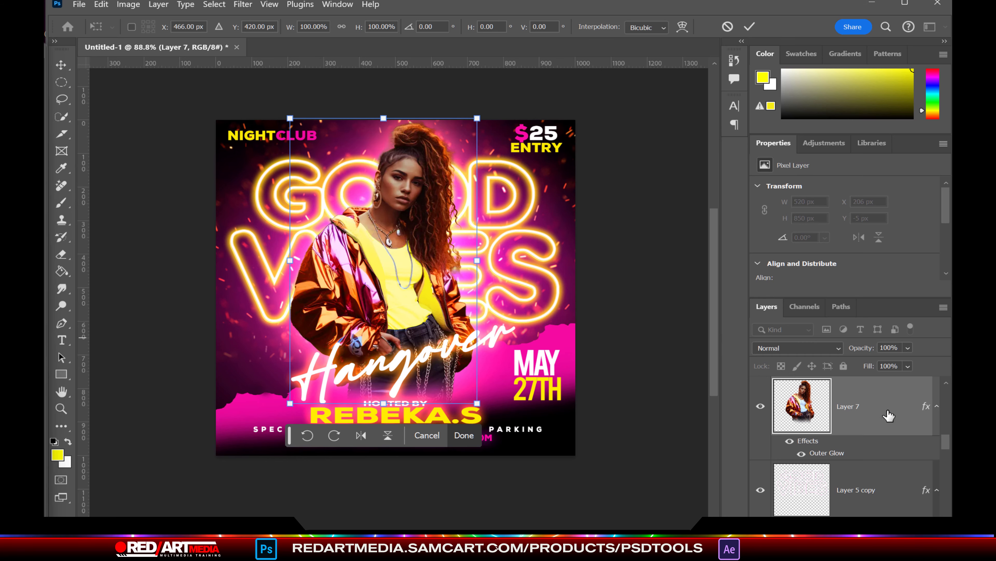
Step: Scale the model on Layer 7 down to about 88% and move her higher
{"action": "scroll", "coordinate": [863, 432], "scroll_direction": "up", "scroll_amount": 5}
{"action": "left_click", "coordinate": [891, 411]}
{"action": "scroll", "coordinate": [890, 412], "scroll_direction": "down", "scroll_amount": 3}
{"action": "left_click", "coordinate": [890, 411]}
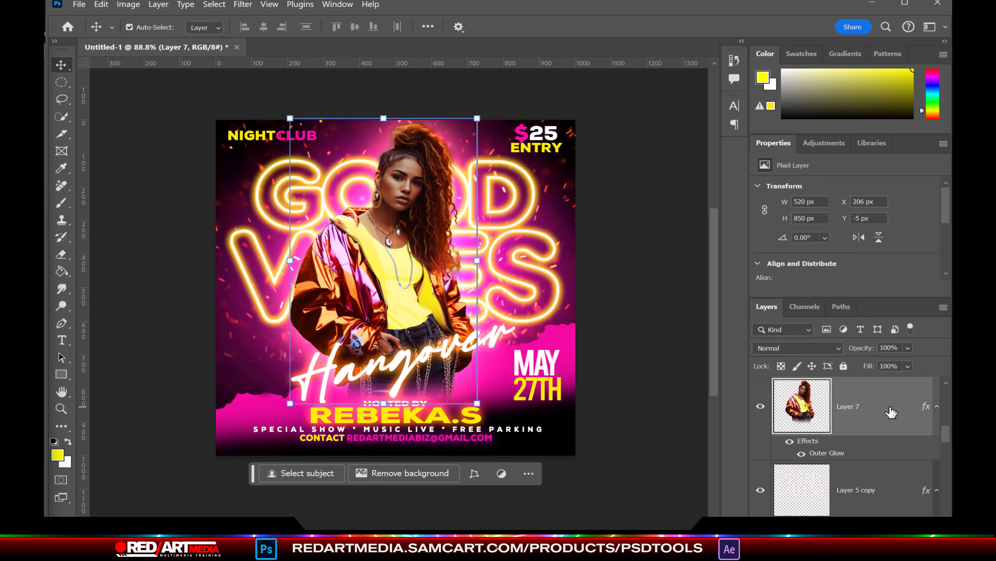
{"action": "key", "text": "ctrl+t"}
{"action": "left_click_drag", "start_coordinate": [383, 120], "coordinate": [384, 153]}
{"action": "left_click_drag", "start_coordinate": [416, 246], "coordinate": [415, 213]}
{"action": "key", "text": "e"}
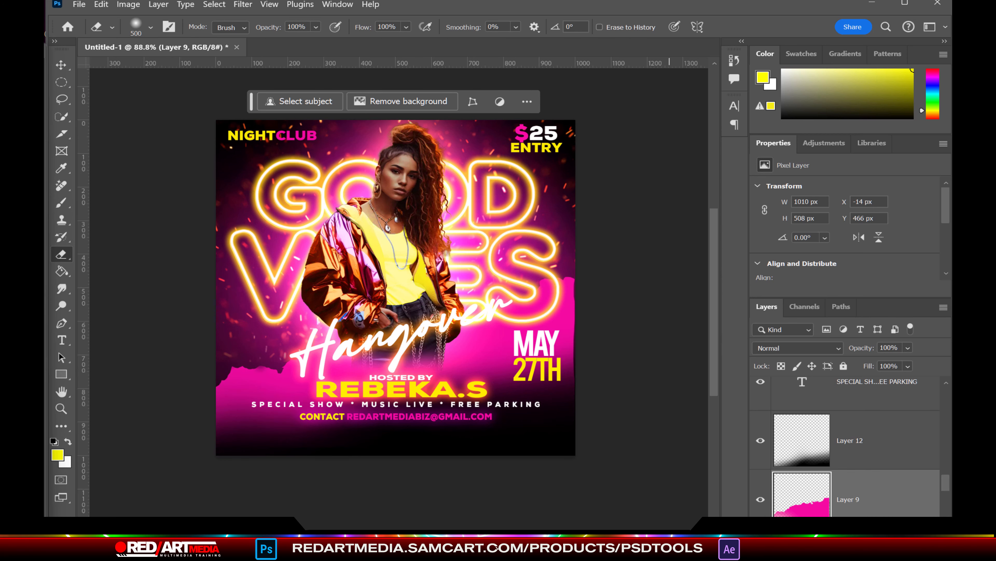
Step: Add a new empty layer above the $25 ENTRY layer
{"action": "left_click_drag", "start_coordinate": [945, 482], "coordinate": [946, 393]}
{"action": "left_click", "coordinate": [919, 411]}
{"action": "key", "text": "ctrl+shift+alt+n"}
Step: Stamp a magenta 400 px halftone brush dab in the poster's bottom-right corner
{"action": "left_click", "coordinate": [62, 203]}
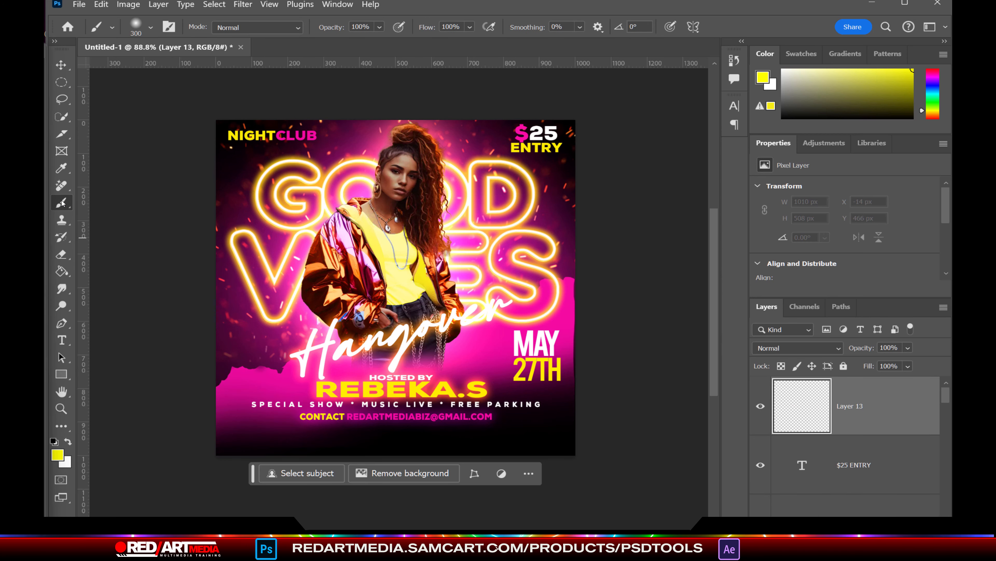
{"action": "left_click", "coordinate": [151, 27]}
{"action": "scroll", "coordinate": [404, 314], "scroll_direction": "down", "scroll_amount": 5}
{"action": "double_click", "coordinate": [191, 490]}
{"action": "key", "text": "bracketleft"}
{"action": "key", "text": "bracketleft"}
{"action": "key", "text": "bracketleft"}
{"action": "key", "text": "bracketleft"}
{"action": "key", "text": "bracketleft"}
{"action": "key", "text": "bracketleft"}
{"action": "key", "text": "bracketleft"}
{"action": "key", "text": "bracketleft"}
{"action": "left_click", "coordinate": [513, 416]}
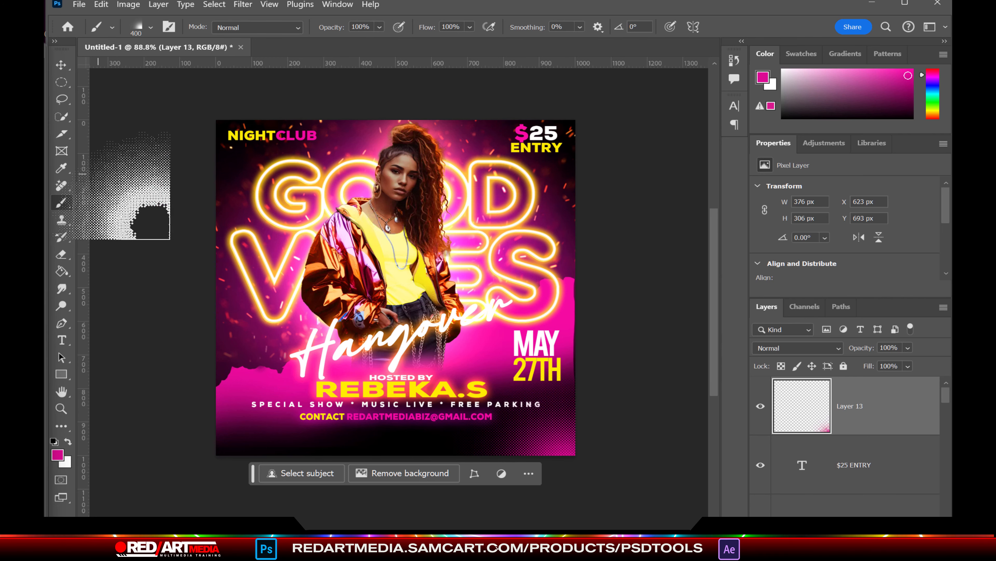
{"action": "left_click", "coordinate": [169, 27]}
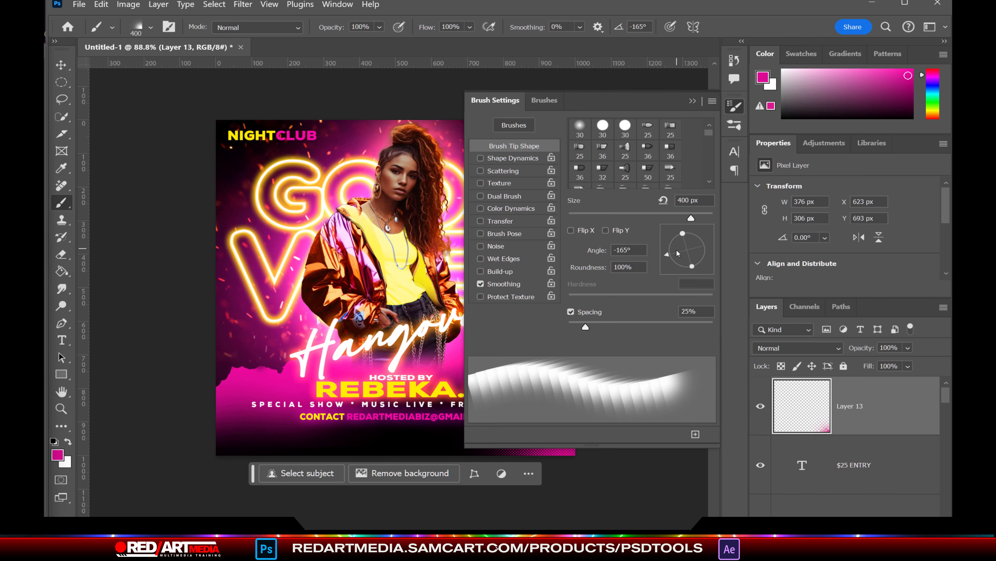